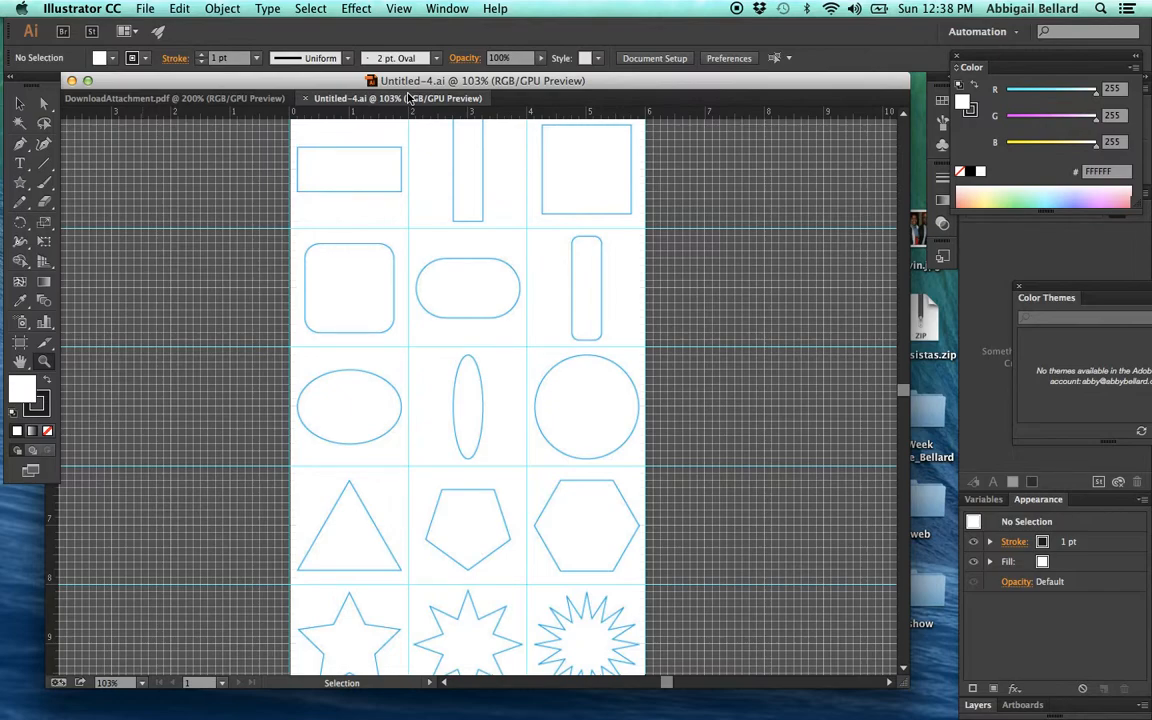
# - Check the shape-tracing instructions in DownloadAttachment.pdf and return to the shape template in Untitled-4.ai
pyautogui.click(195, 98)
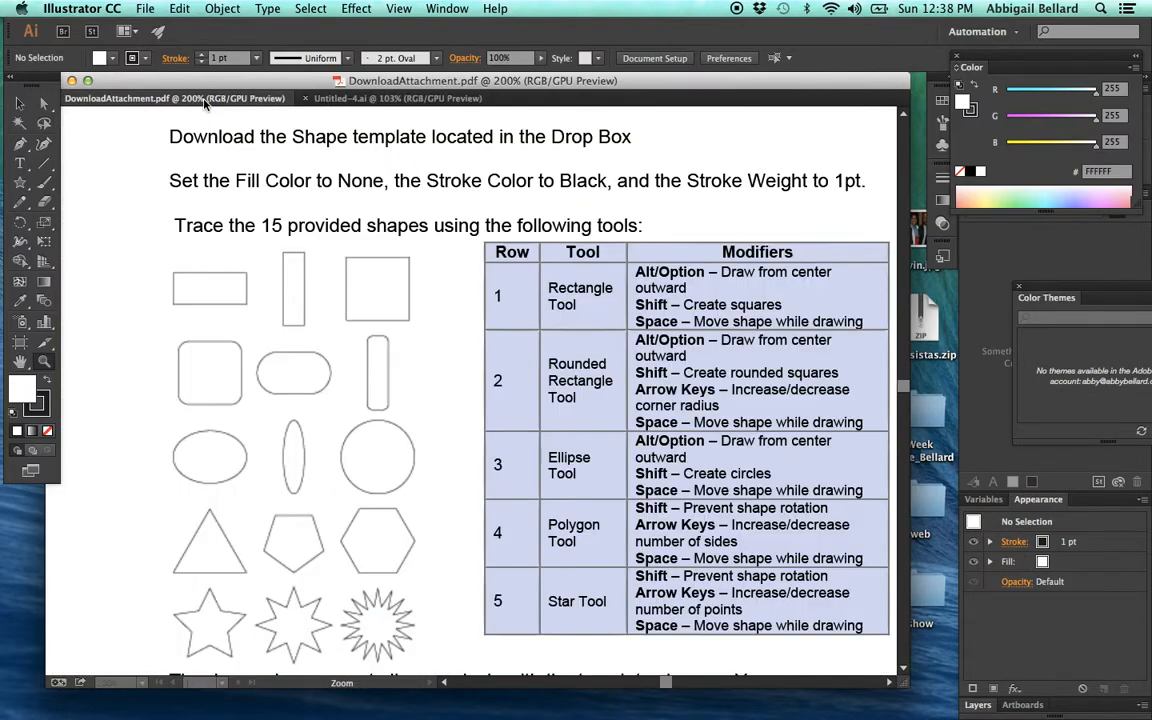
pyautogui.click(360, 99)
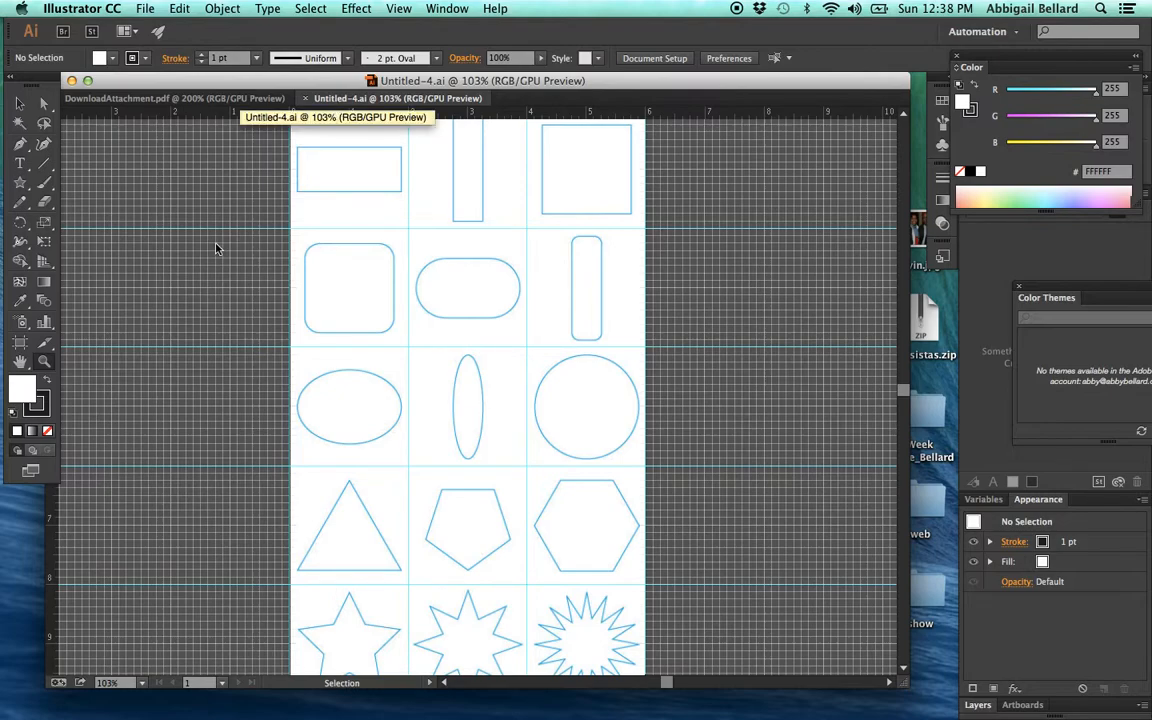
# - Switch from the Star tool to the Rectangle tool in the same shape tool group
pyautogui.click(19, 104)
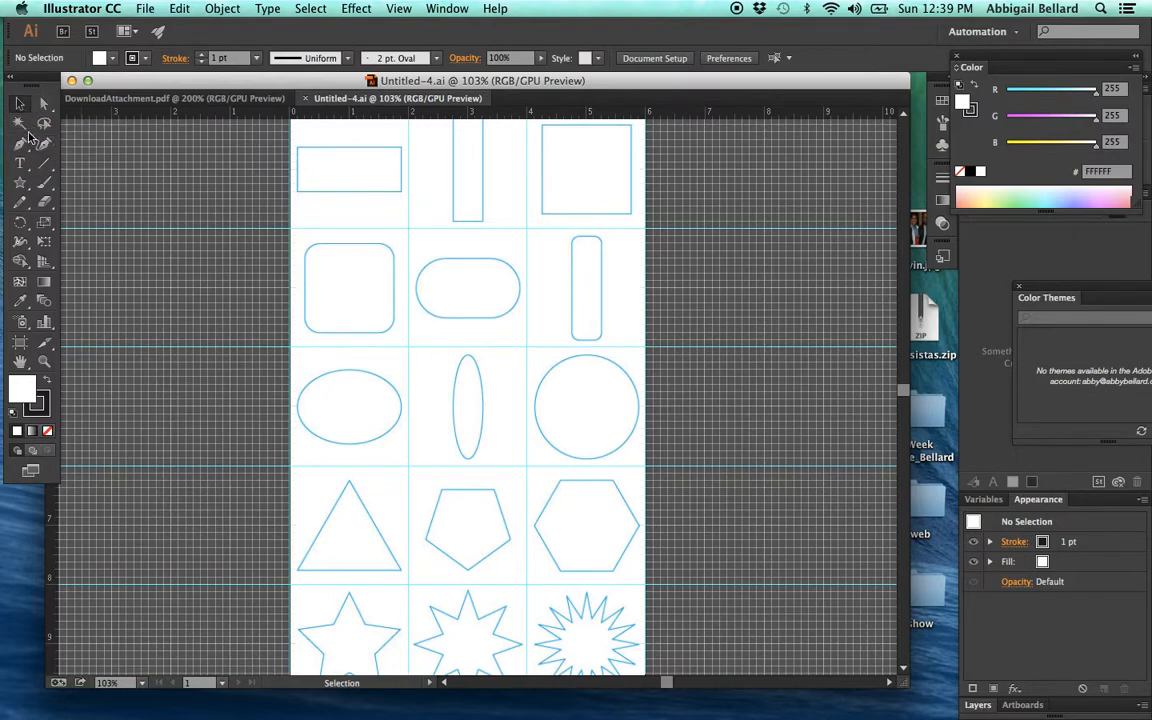
pyautogui.click(21, 183)
pyautogui.click(24, 146)
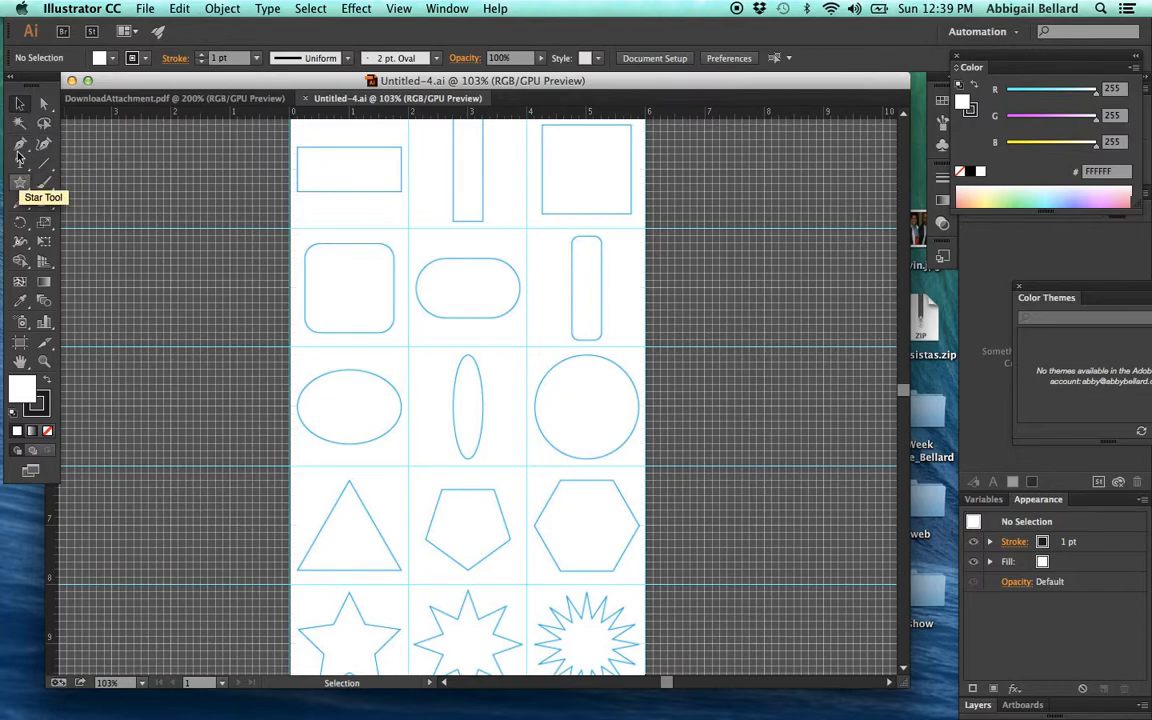
pyautogui.click(30, 185)
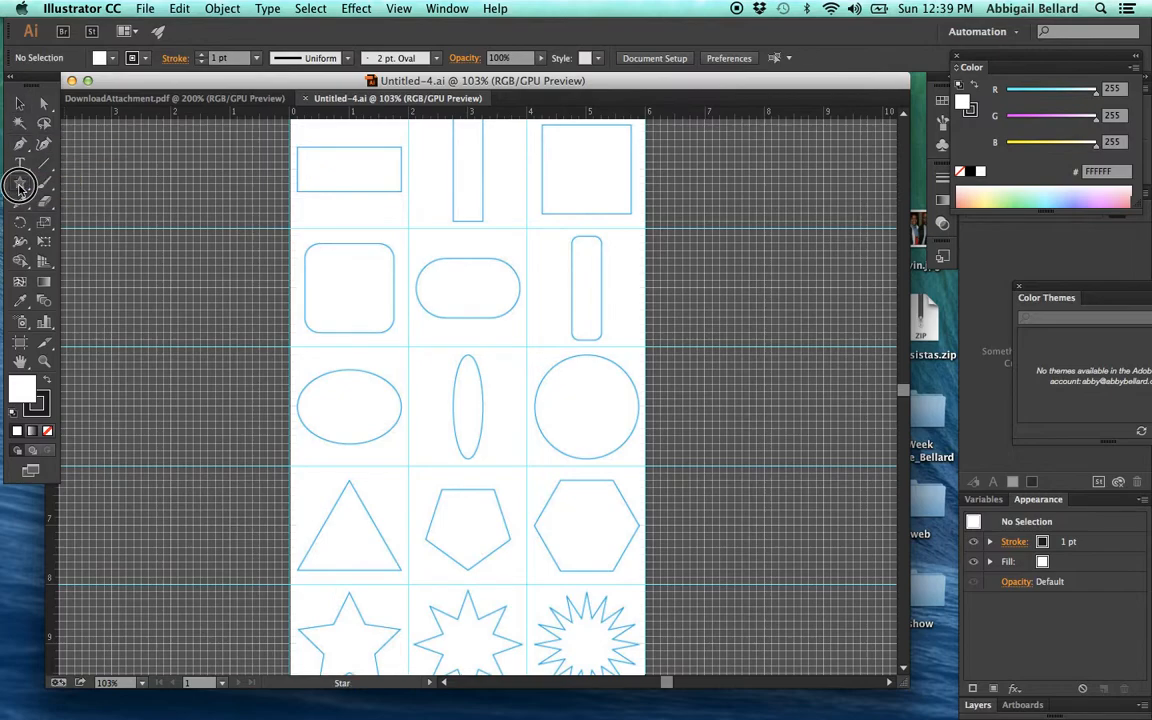
pyautogui.click(50, 184)
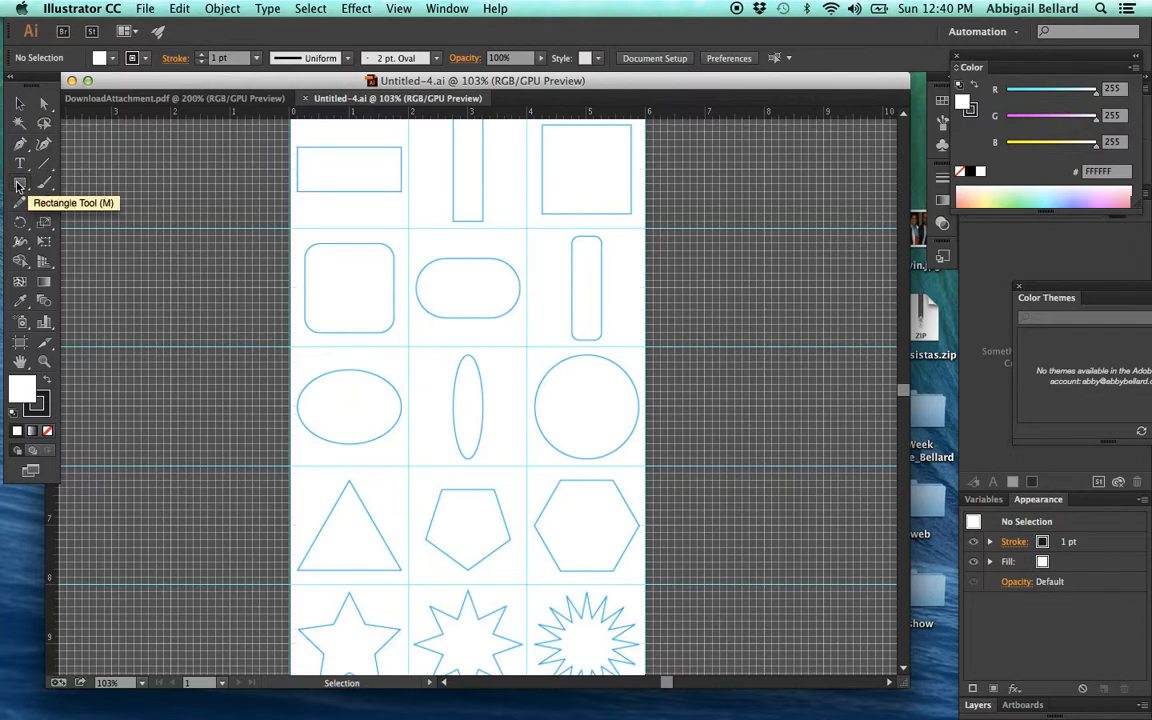
pyautogui.click(17, 186)
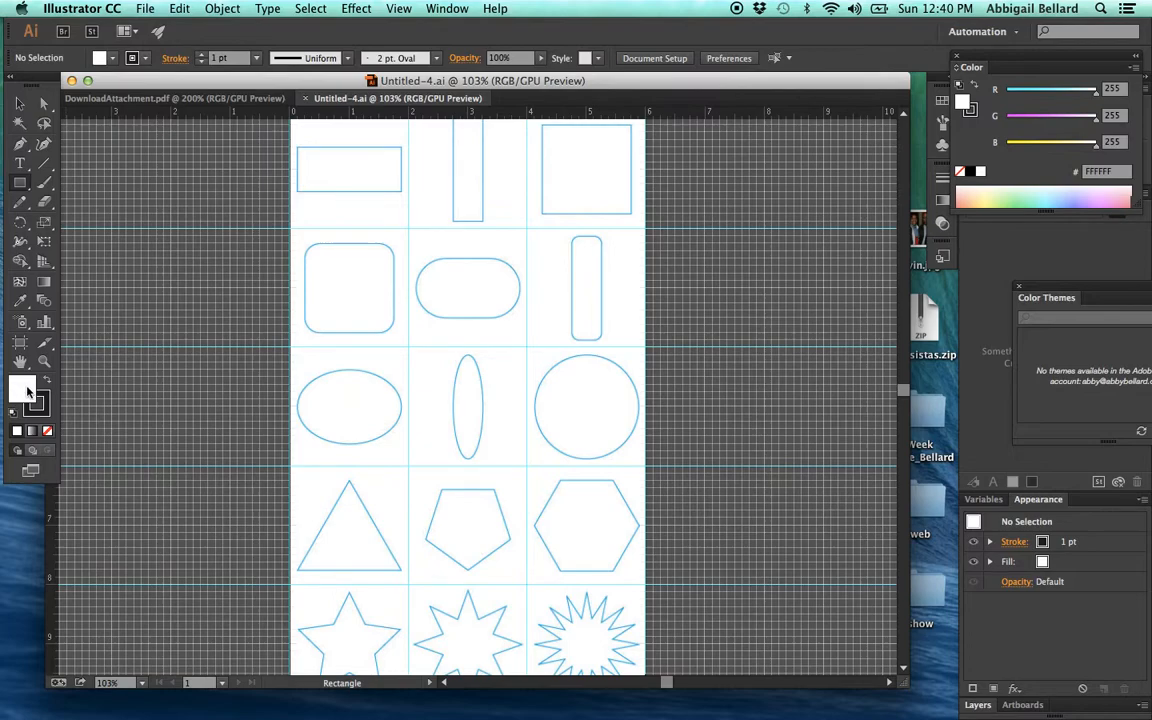
# - Set the fill color to blue 3B0FF4
pyautogui.doubleClick(26, 390)
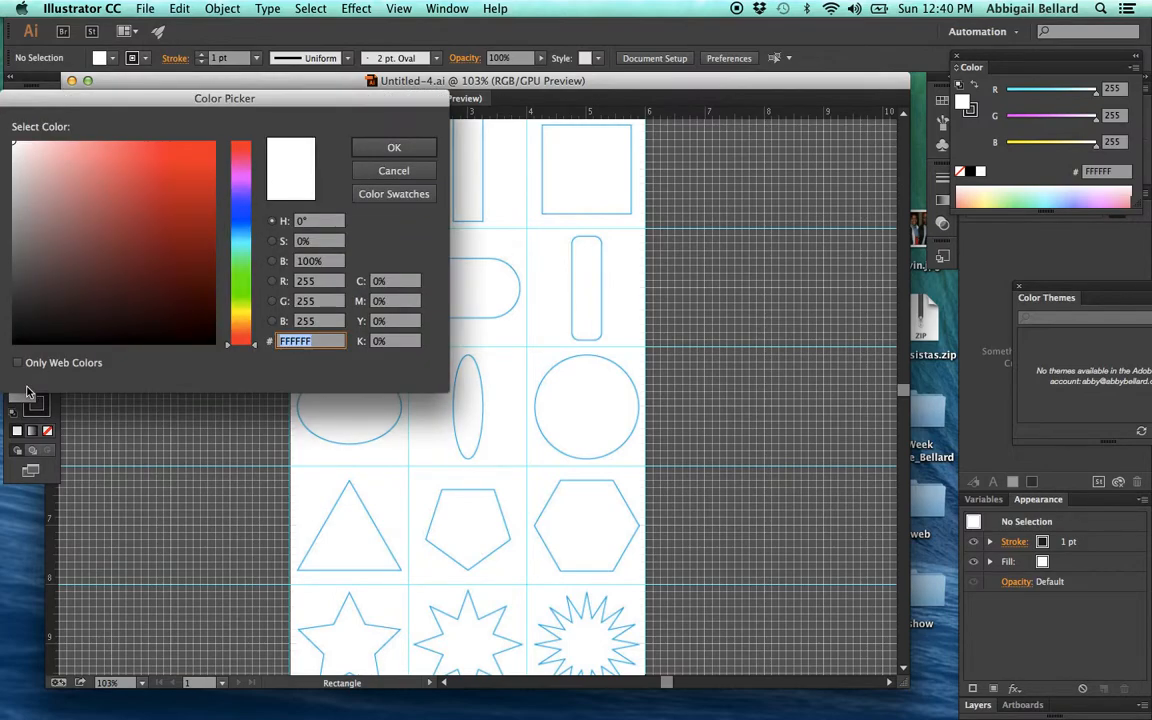
pyautogui.click(244, 202)
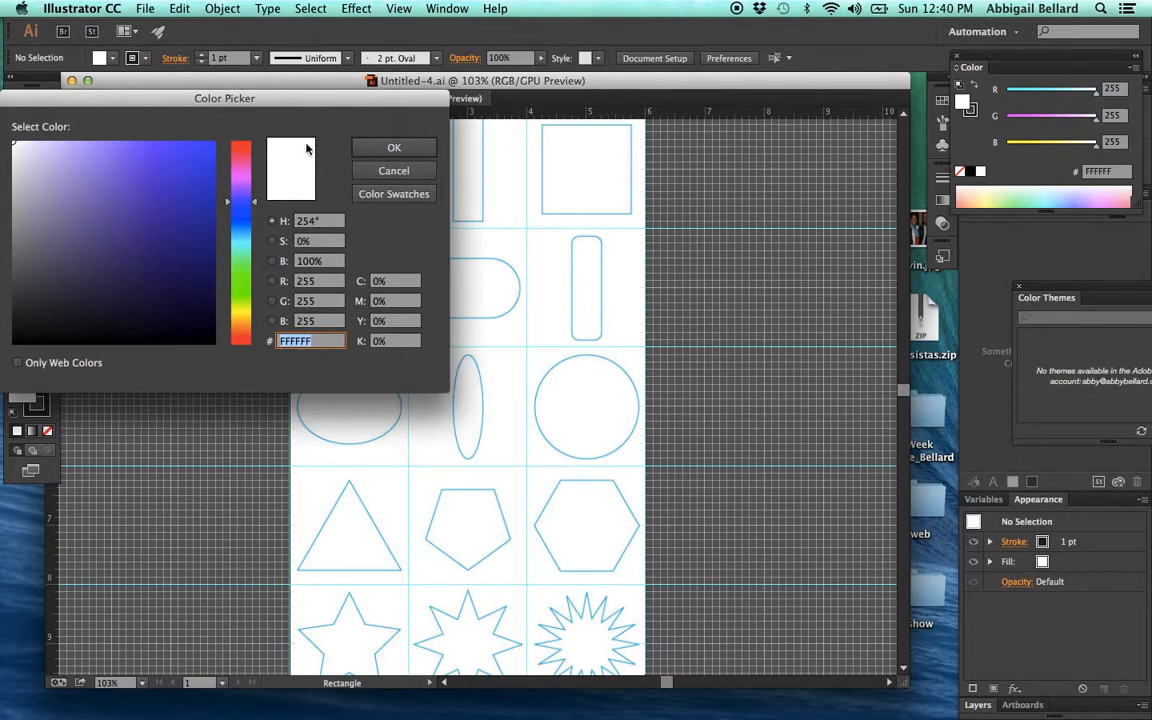
pyautogui.click(204, 150)
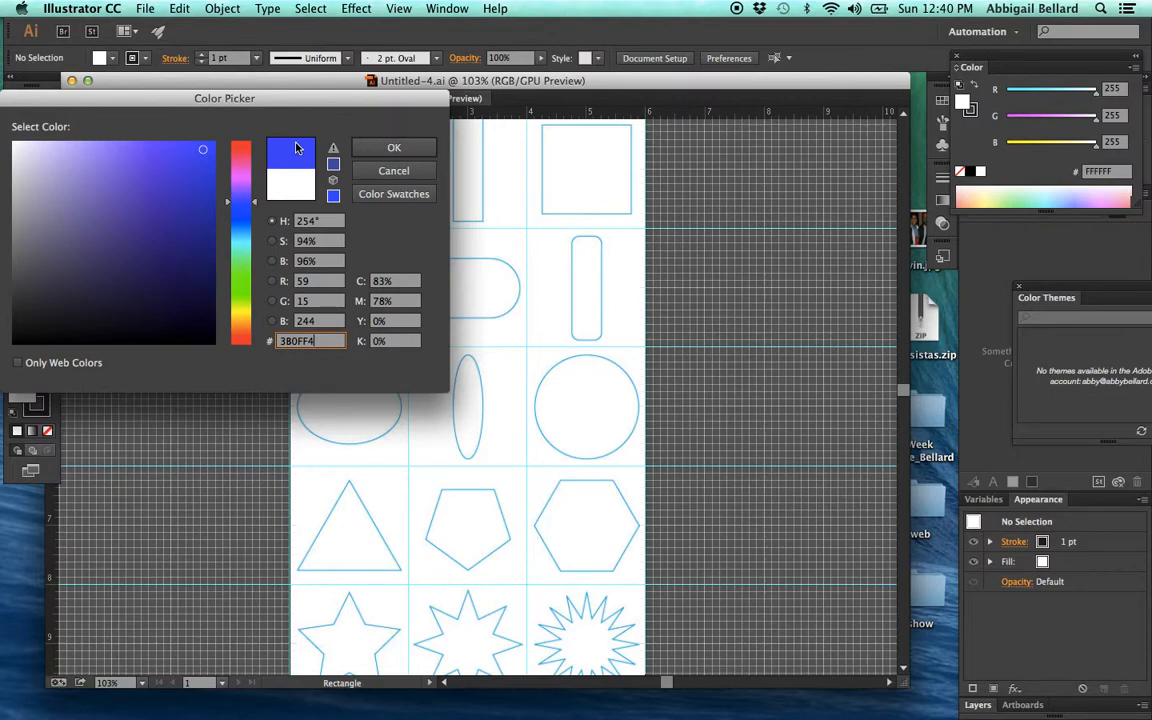
pyautogui.click(395, 148)
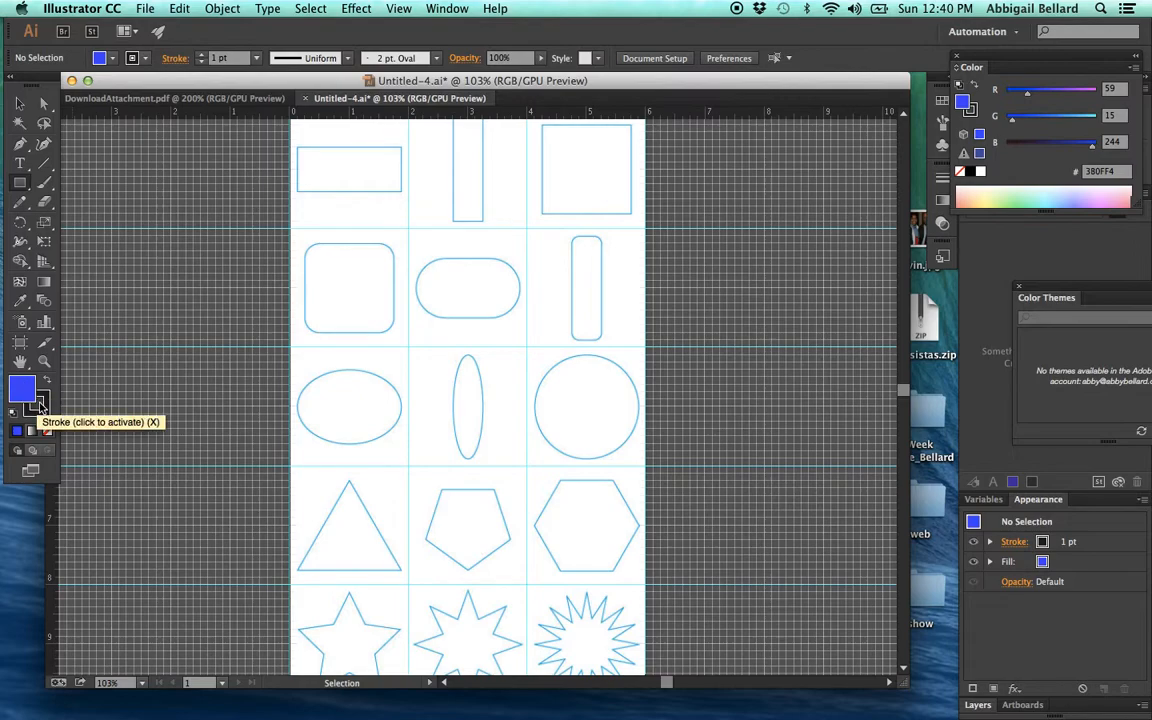
# - Set the stroke color to bright yellow F9F20D
pyautogui.click(40, 405)
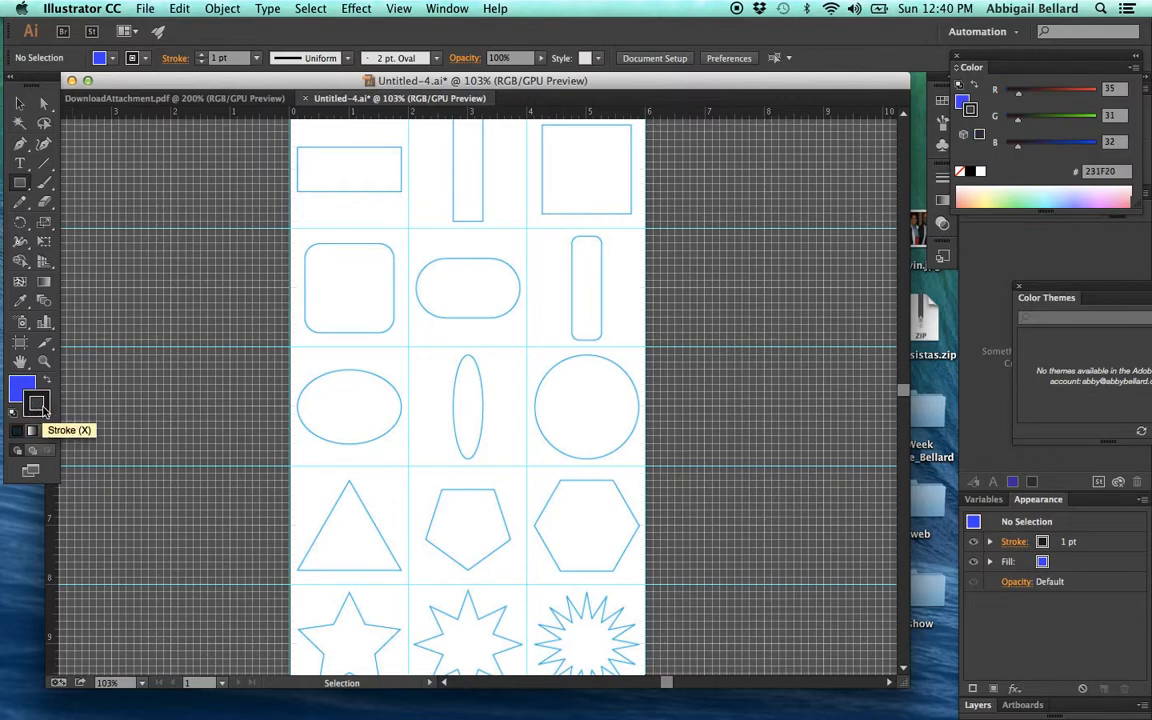
pyautogui.doubleClick(40, 405)
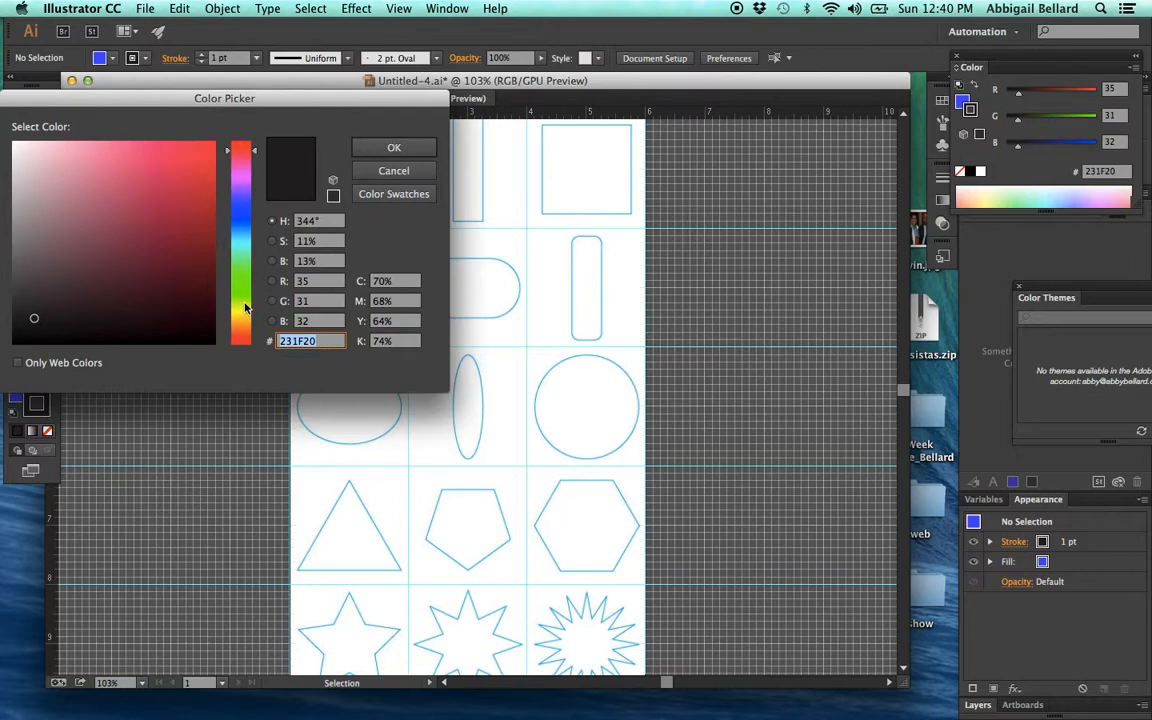
pyautogui.click(245, 305)
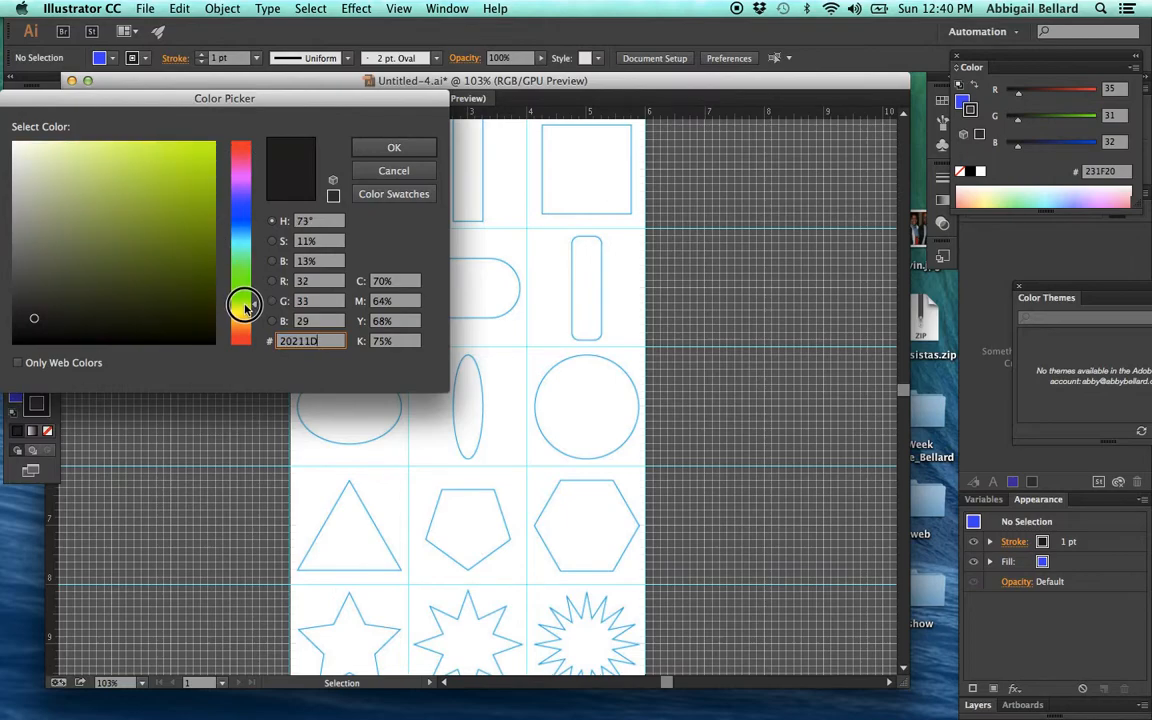
pyautogui.click(244, 311)
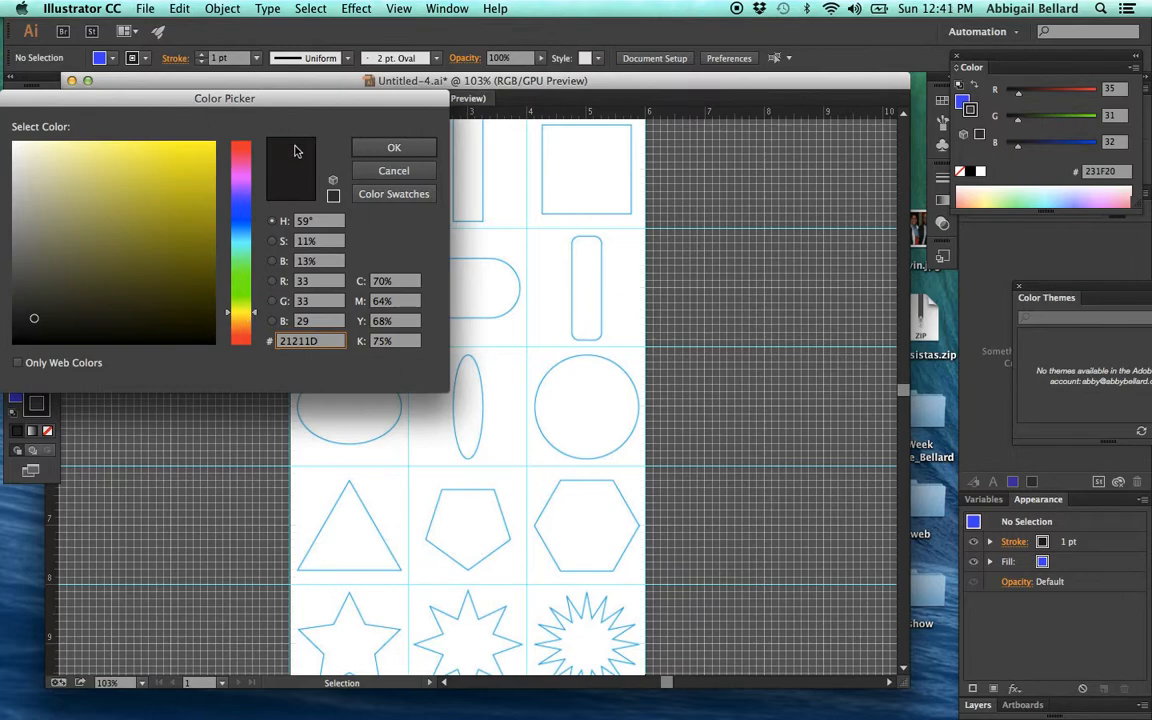
pyautogui.click(207, 146)
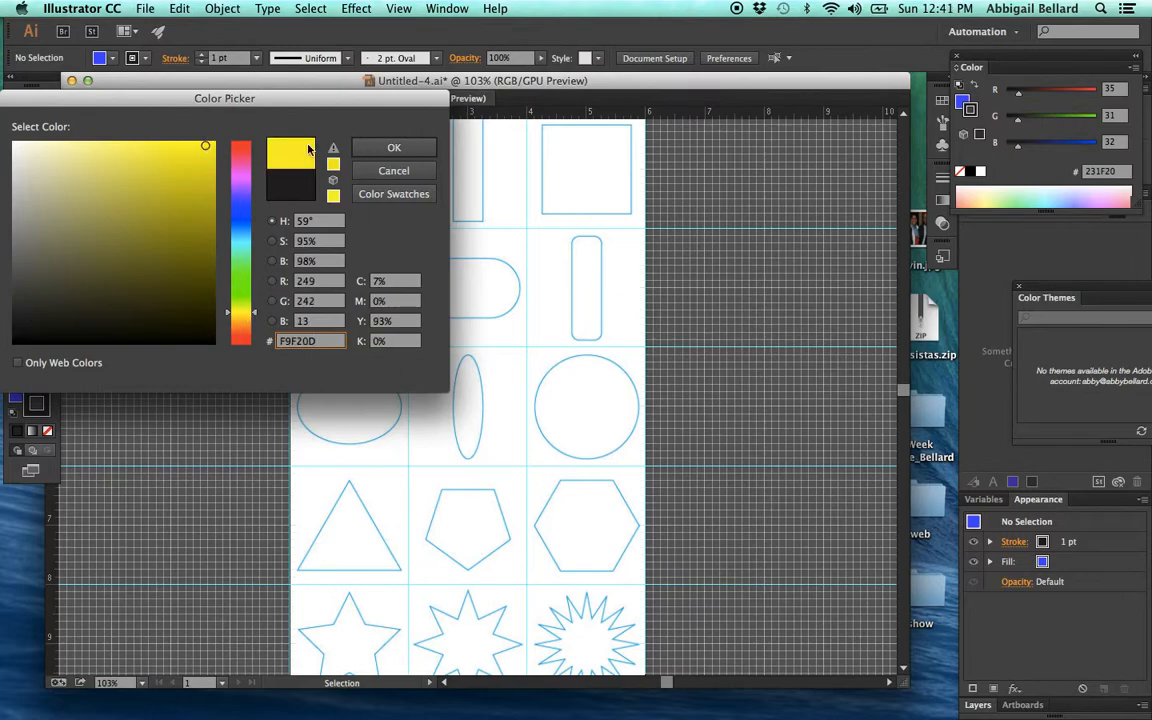
pyautogui.click(398, 147)
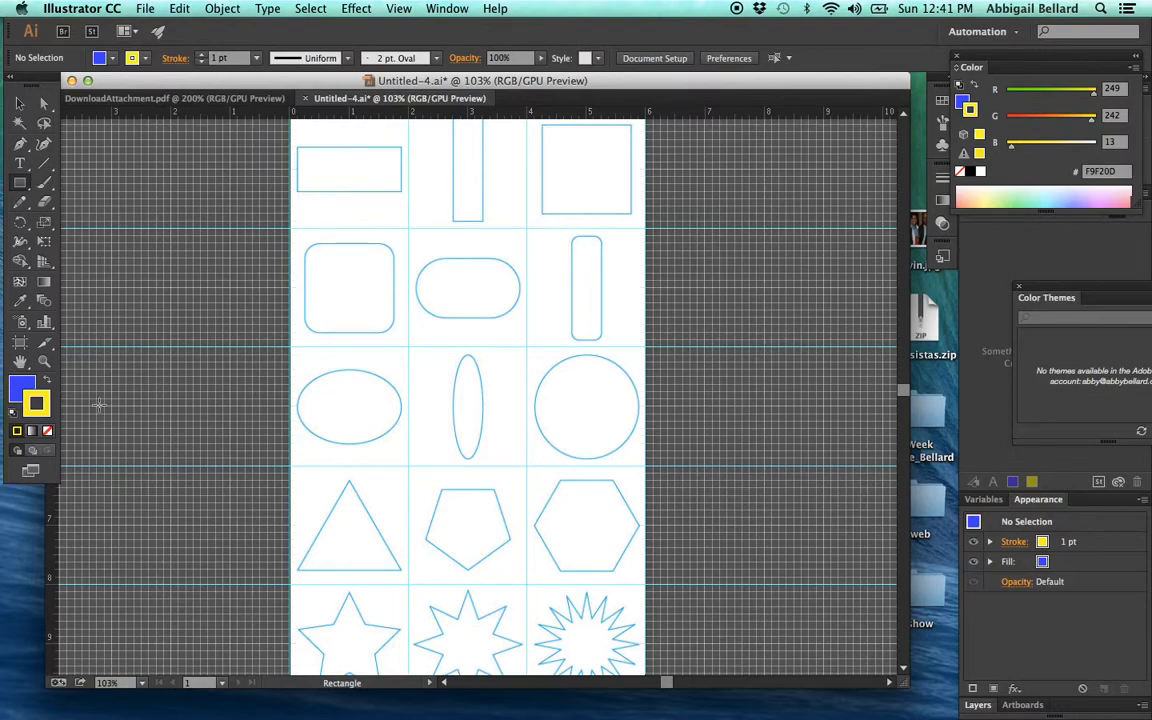
# - Trace the wide rectangle in the template's first row with the Rectangle tool, about 1.75 × 0.75 in, and deselect it
pyautogui.click(22, 388)
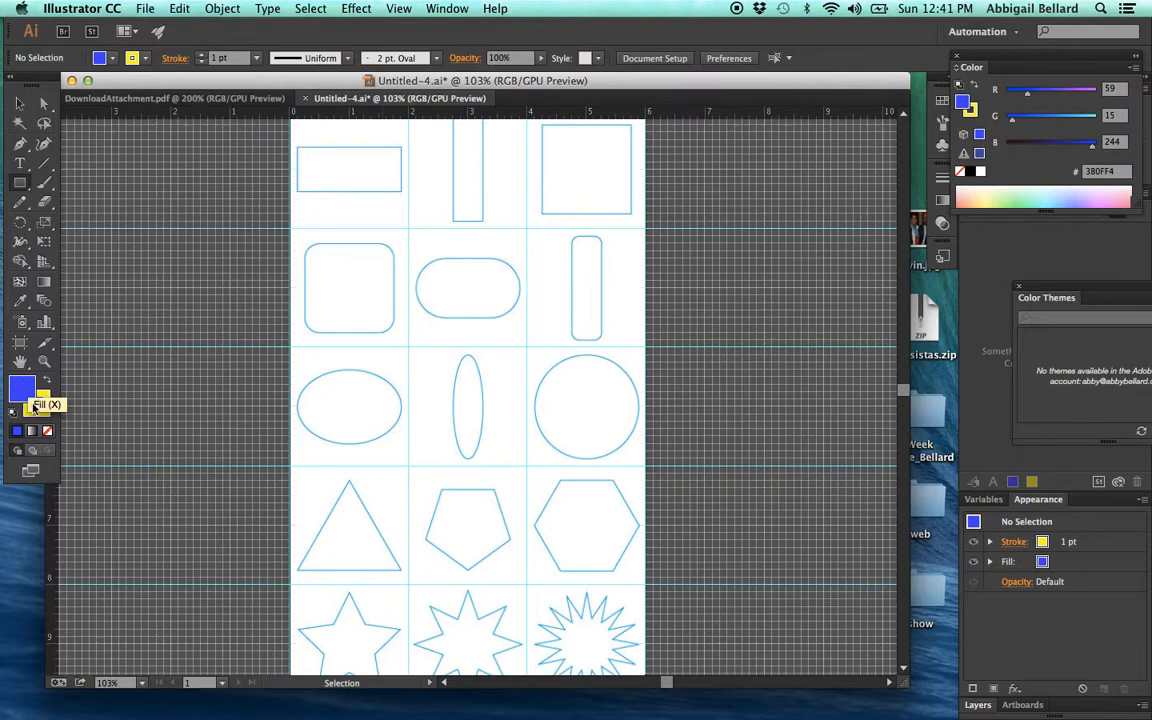
pyautogui.click(20, 185)
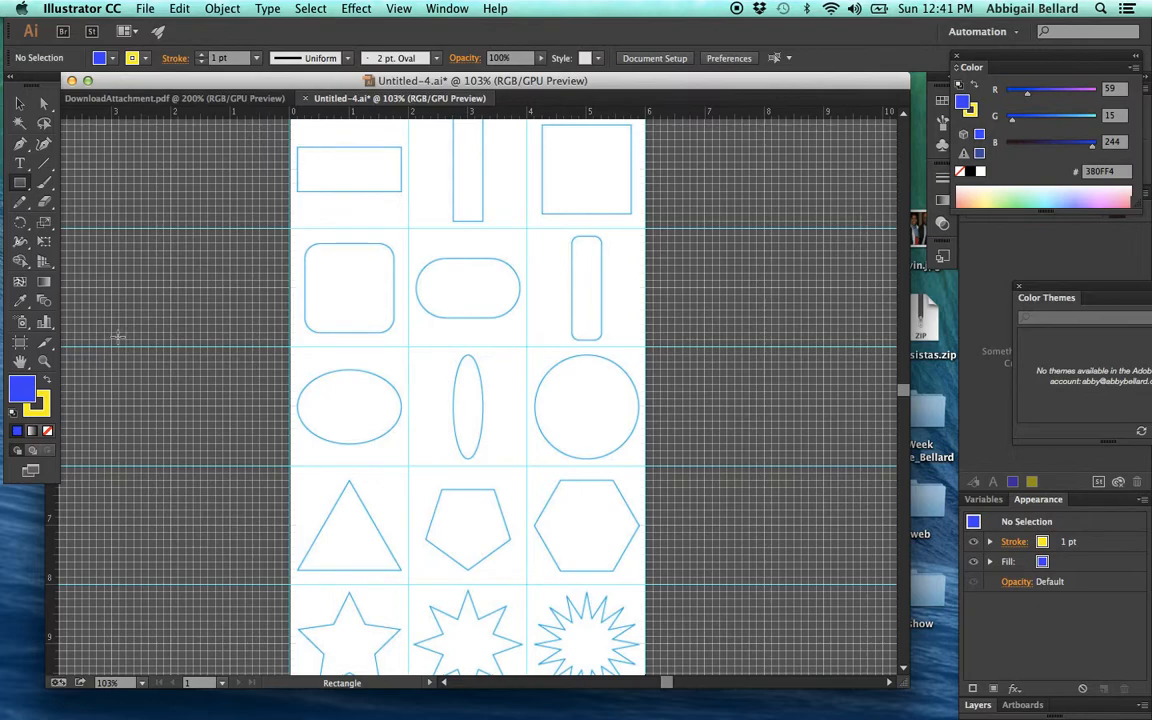
pyautogui.click(43, 365)
pyautogui.click(358, 164)
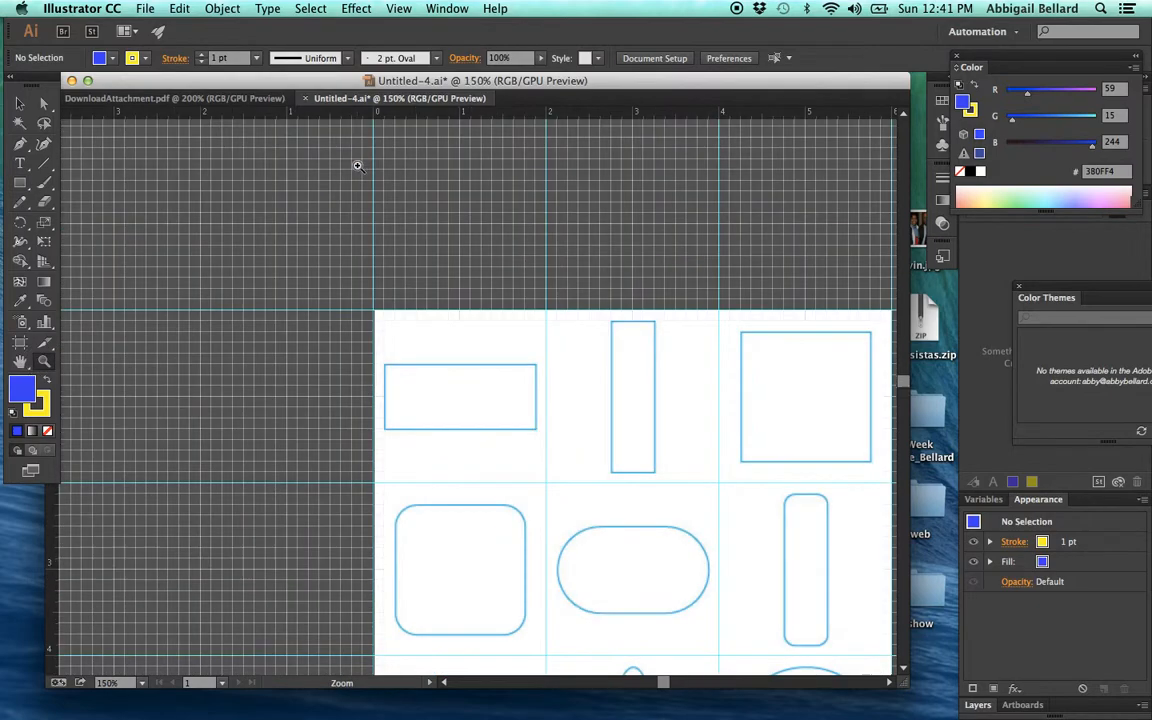
pyautogui.click(470, 425)
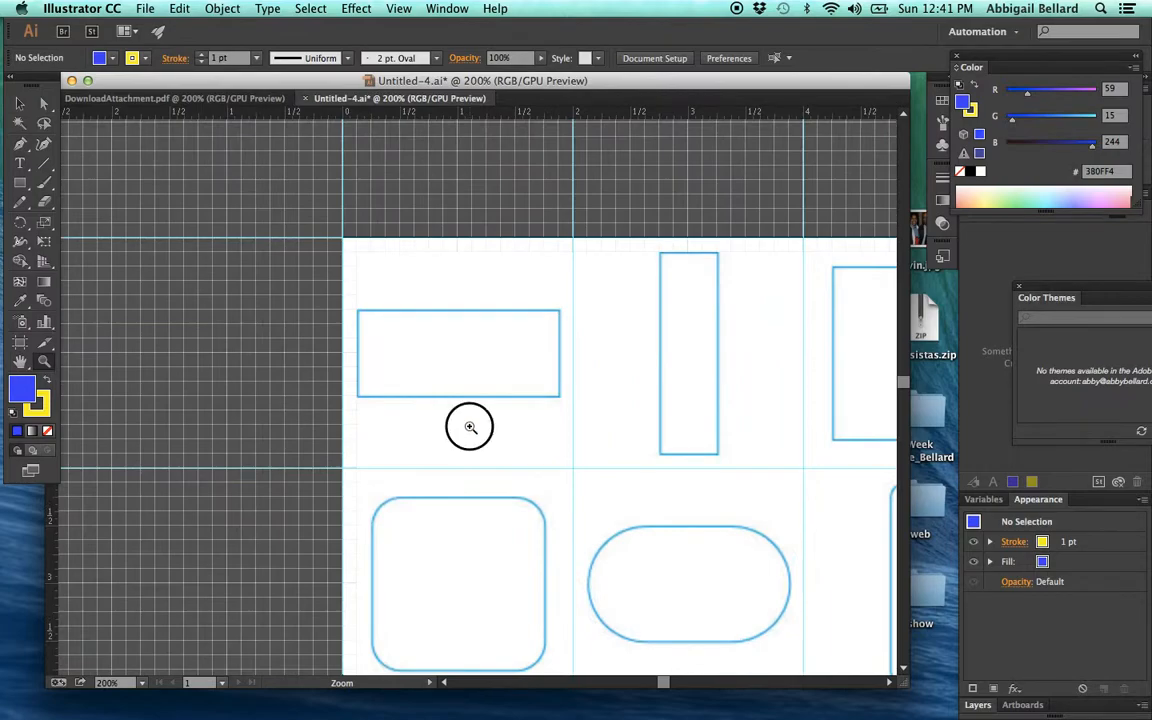
pyautogui.doubleClick(540, 393)
pyautogui.press('space')
pyautogui.moveTo(408, 391); pyautogui.dragTo(394, 467)
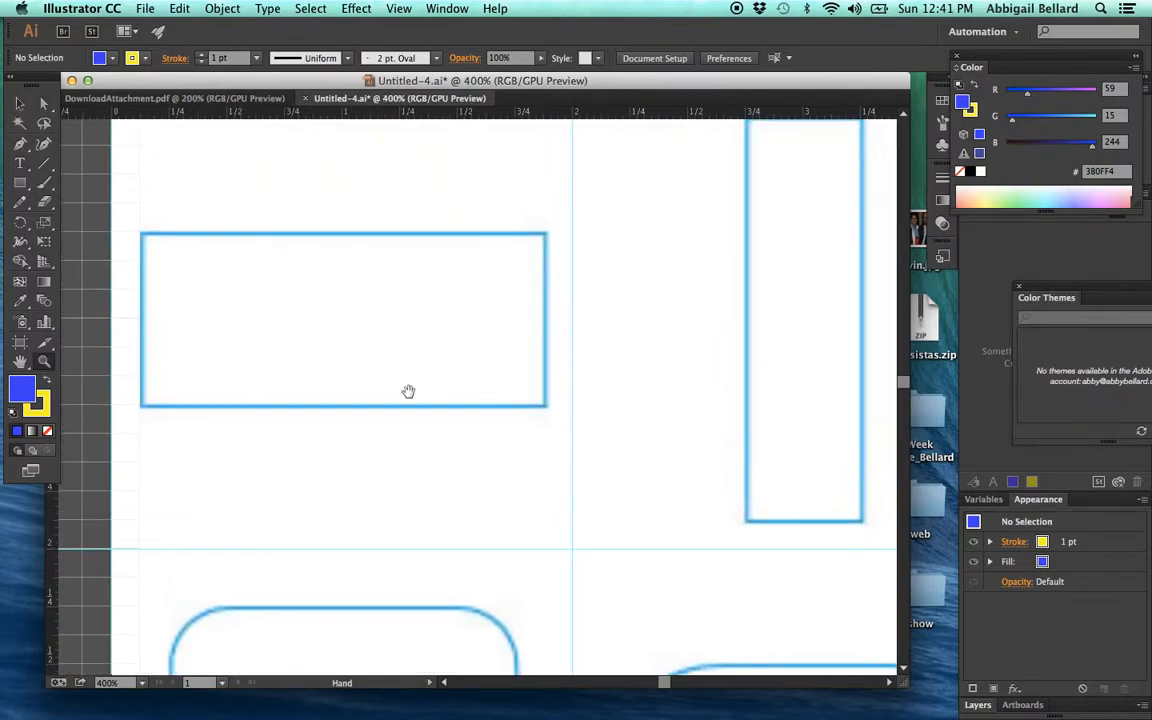
pyautogui.click(20, 182)
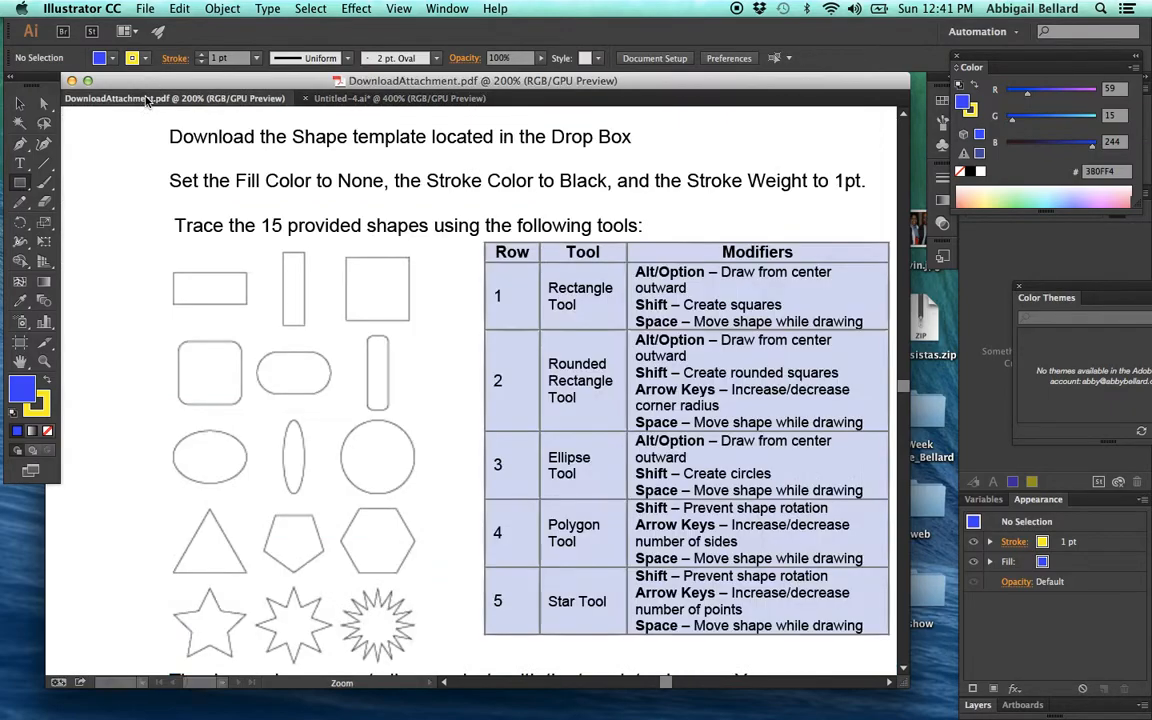
pyautogui.click(143, 98)
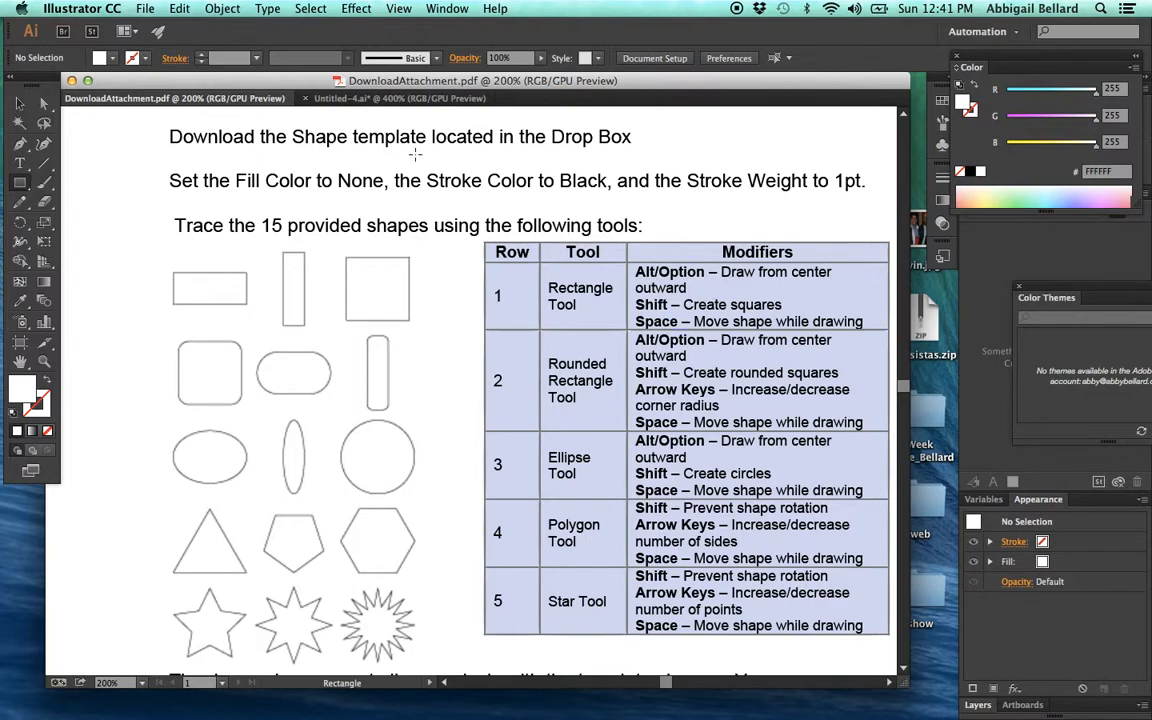
pyautogui.click(352, 97)
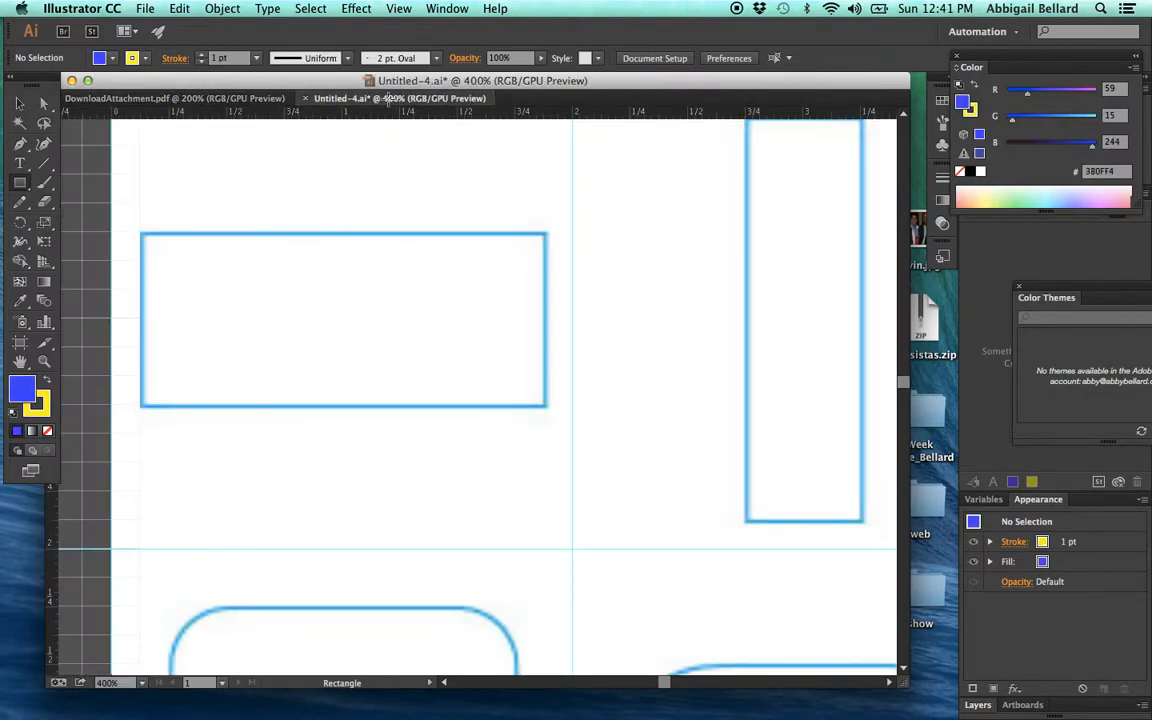
pyautogui.click(141, 234)
pyautogui.moveTo(141, 234); pyautogui.dragTo(540, 400)
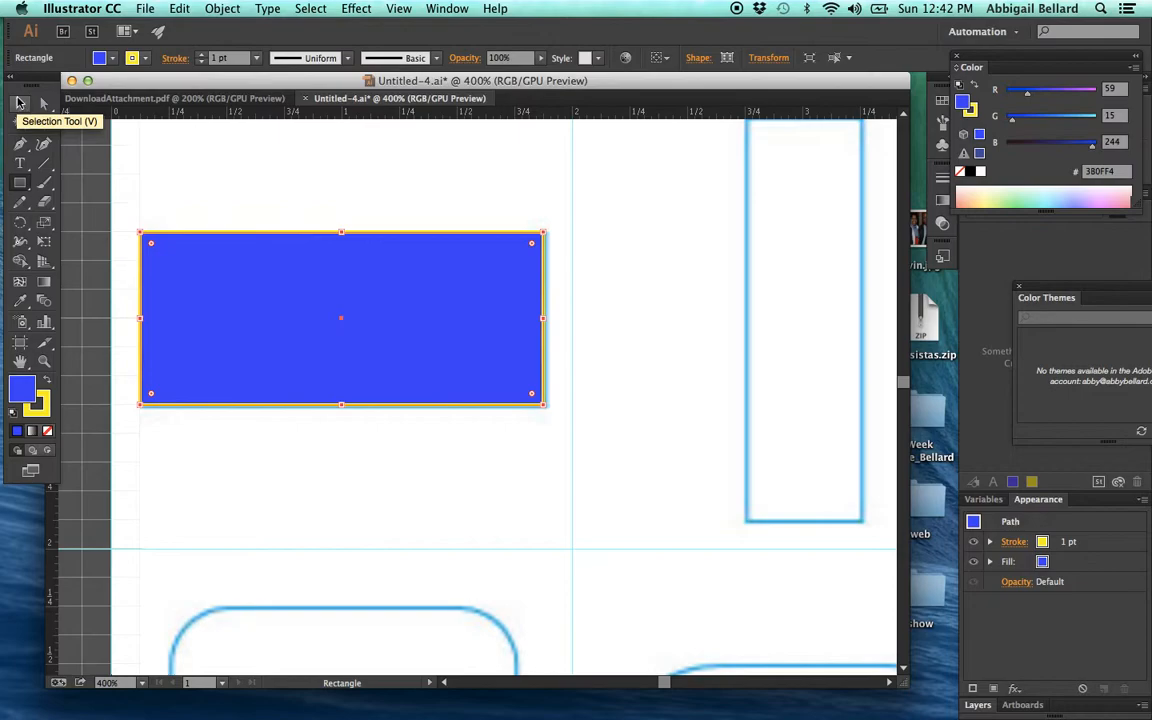
pyautogui.click(19, 102)
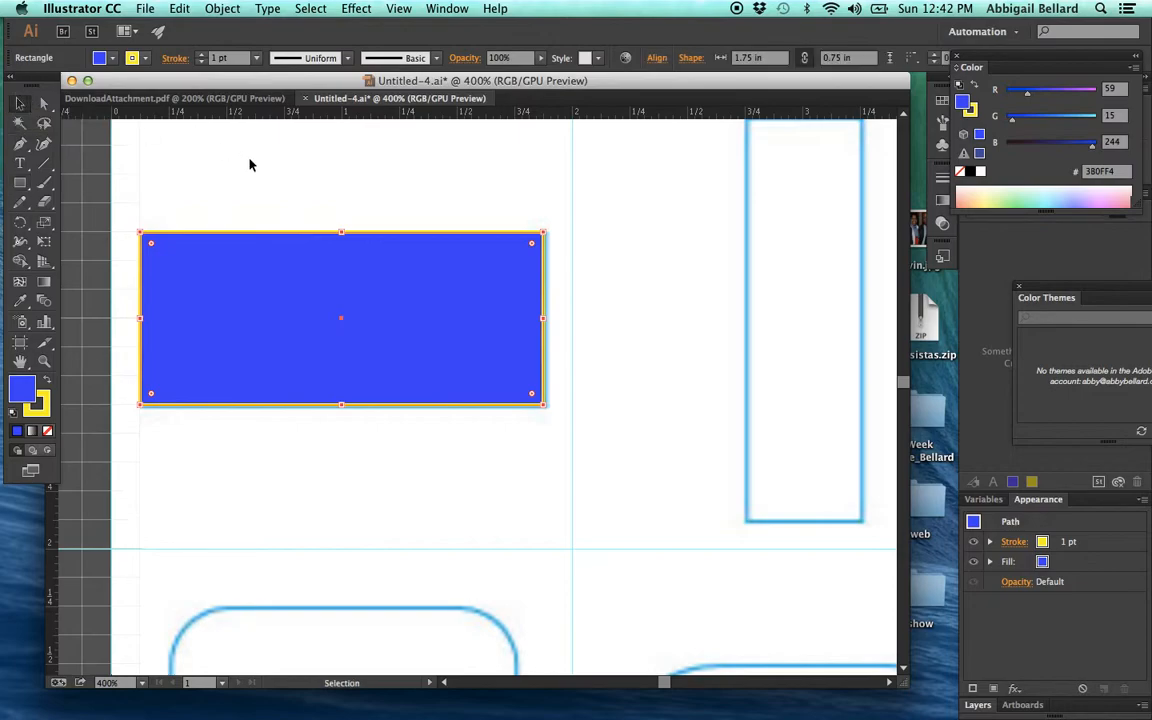
pyautogui.click(341, 437)
pyautogui.click(351, 169)
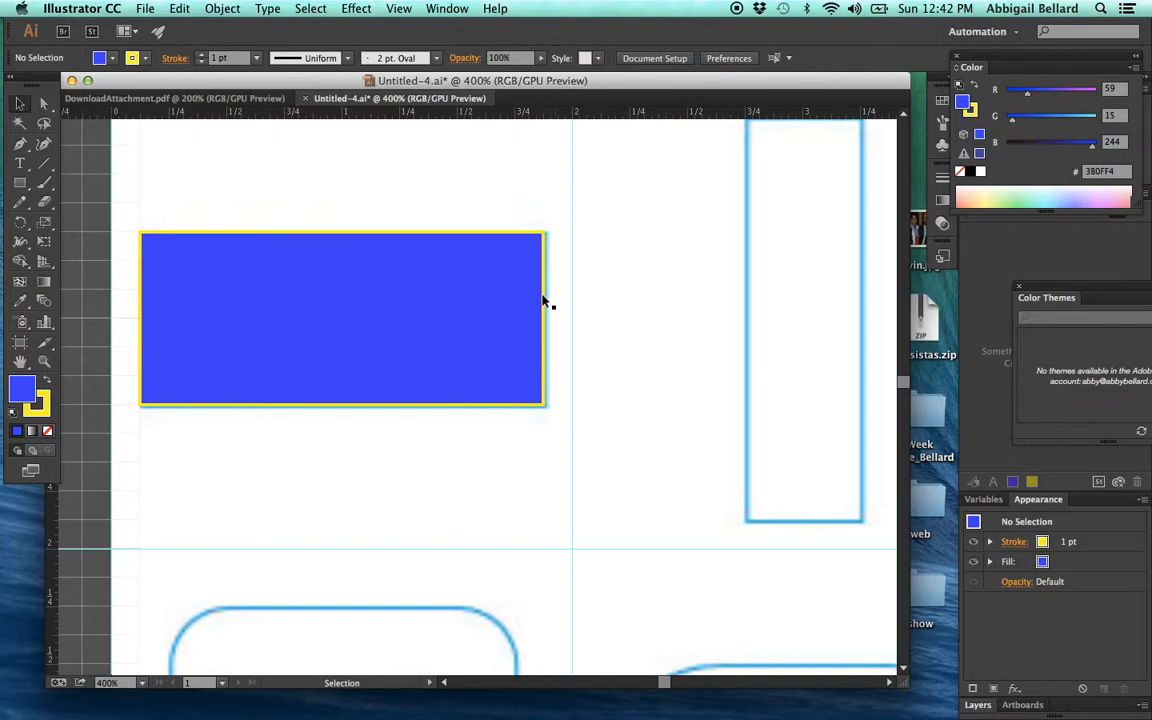
# - Try a linear gradient fill on the traced rectangle, and set its fill to None
pyautogui.click(446, 318)
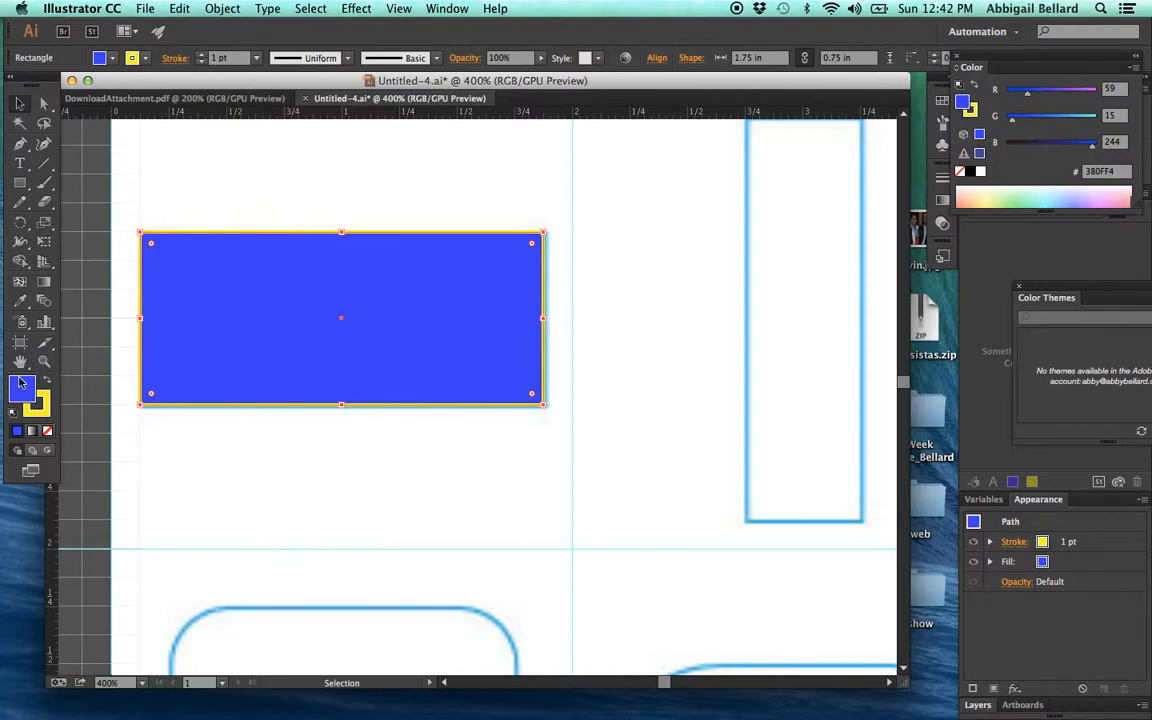
pyautogui.click(31, 431)
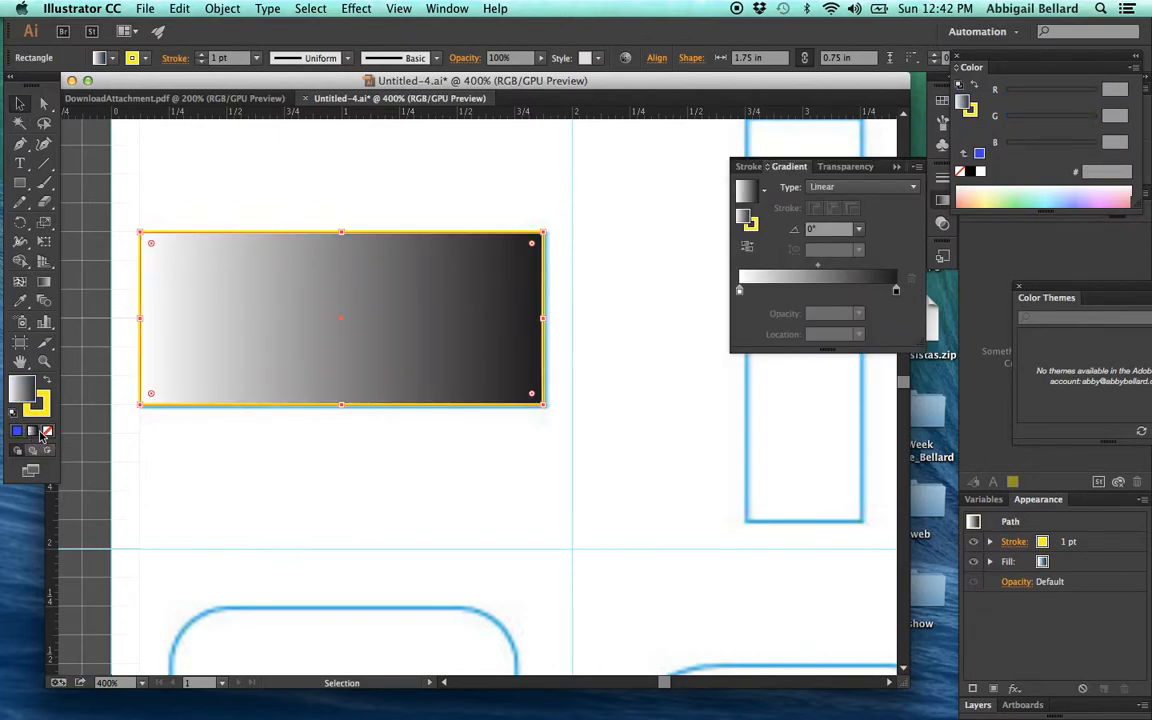
pyautogui.click(46, 431)
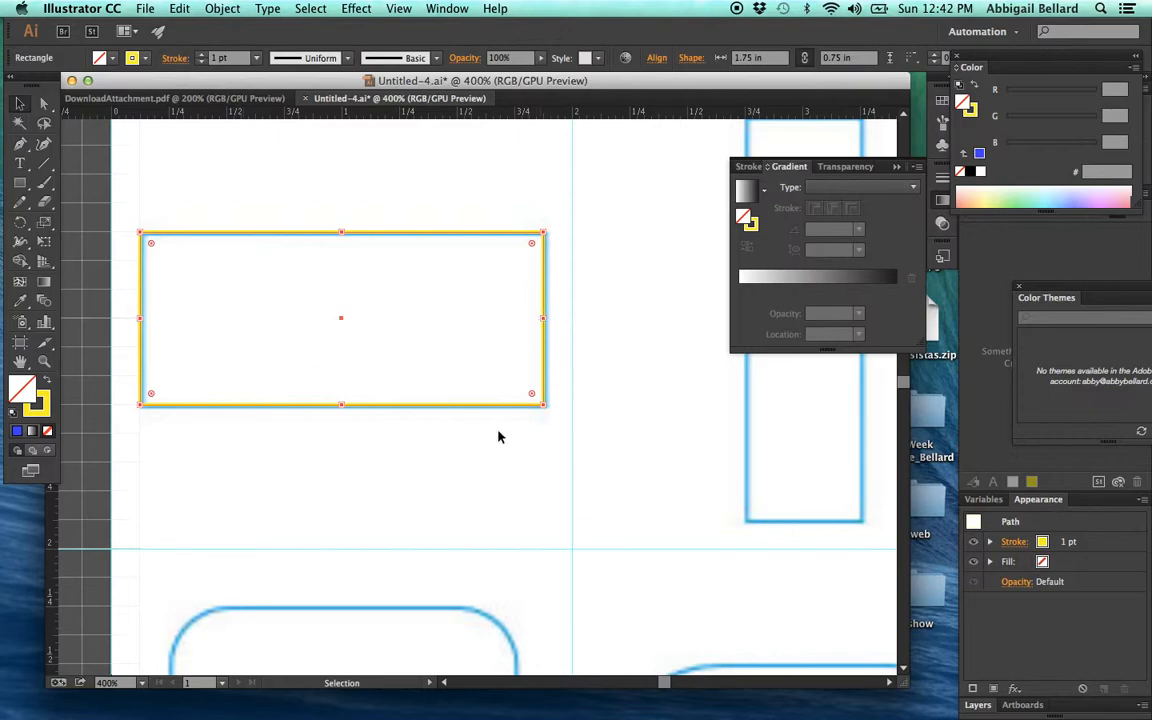
# - Select the traced rectangle by its yellow outline and delete it
pyautogui.click(489, 456)
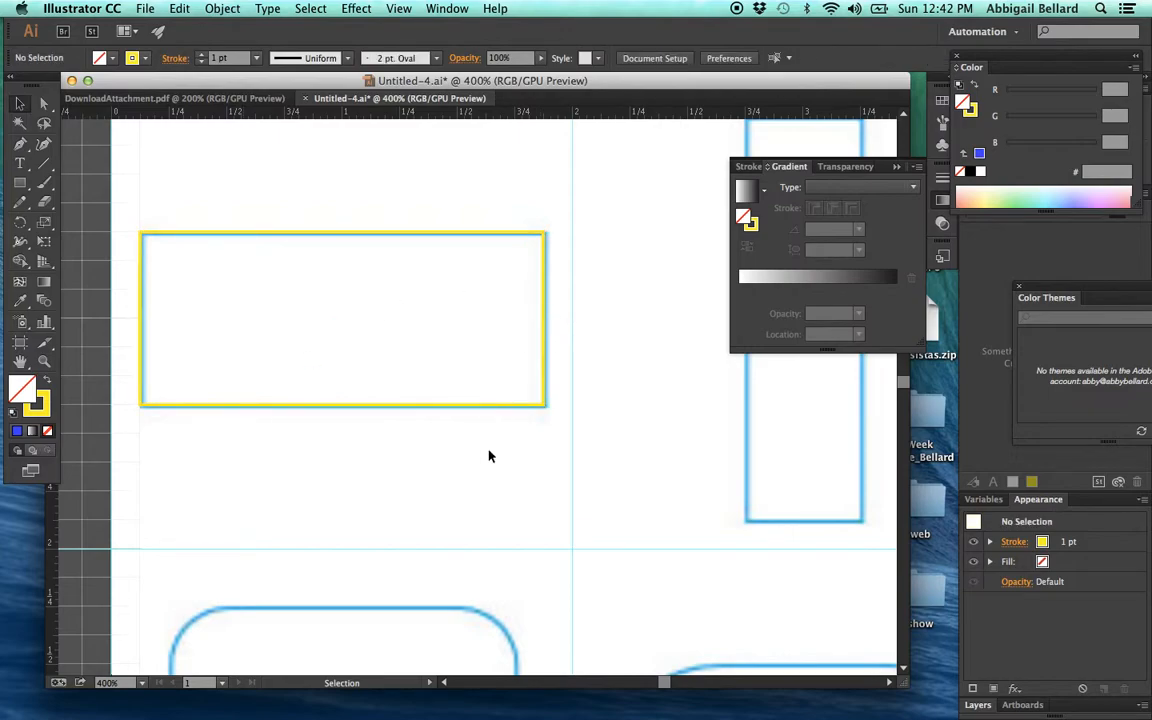
pyautogui.click(476, 235)
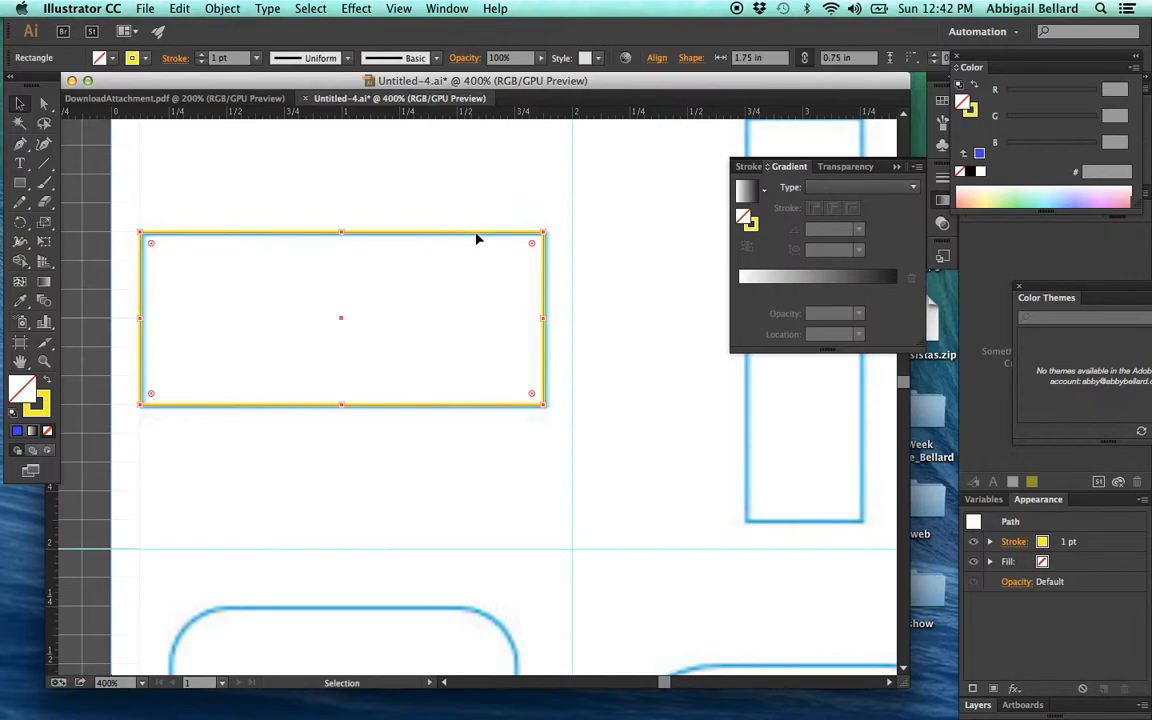
pyautogui.keyDown('shift'); pyautogui.click(475, 234); pyautogui.keyUp('shift')
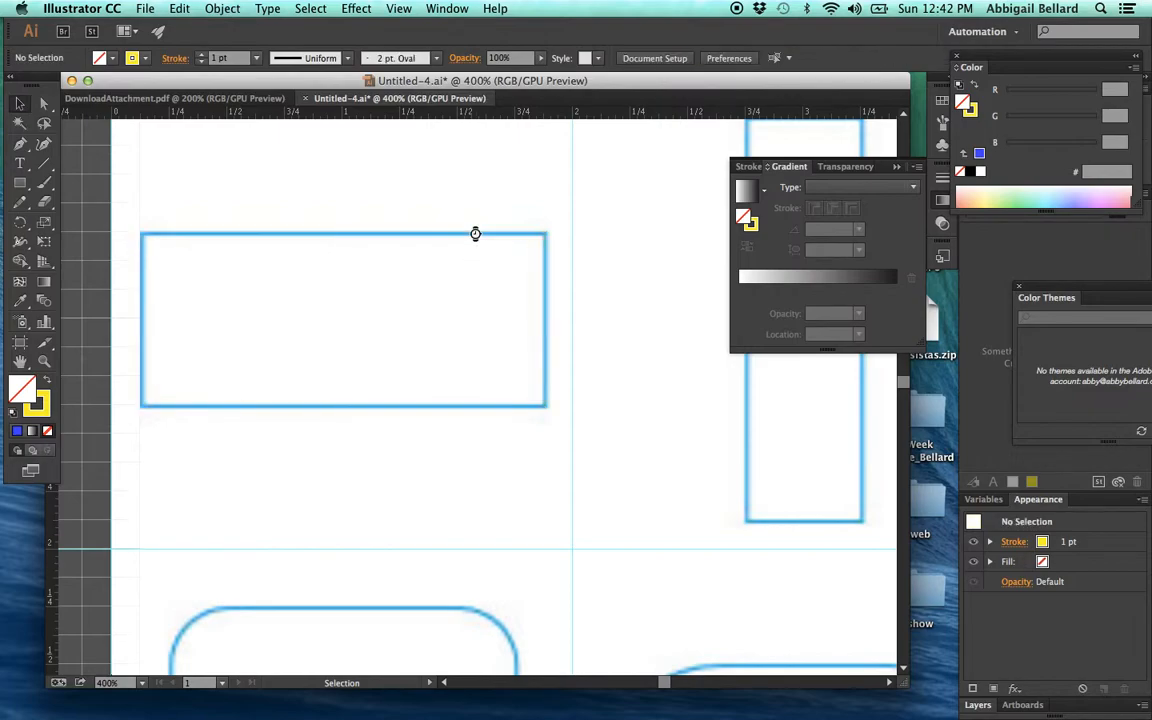
# - Set the stroke weight to 1 pt and try a stroke color of None
pyautogui.click(45, 401)
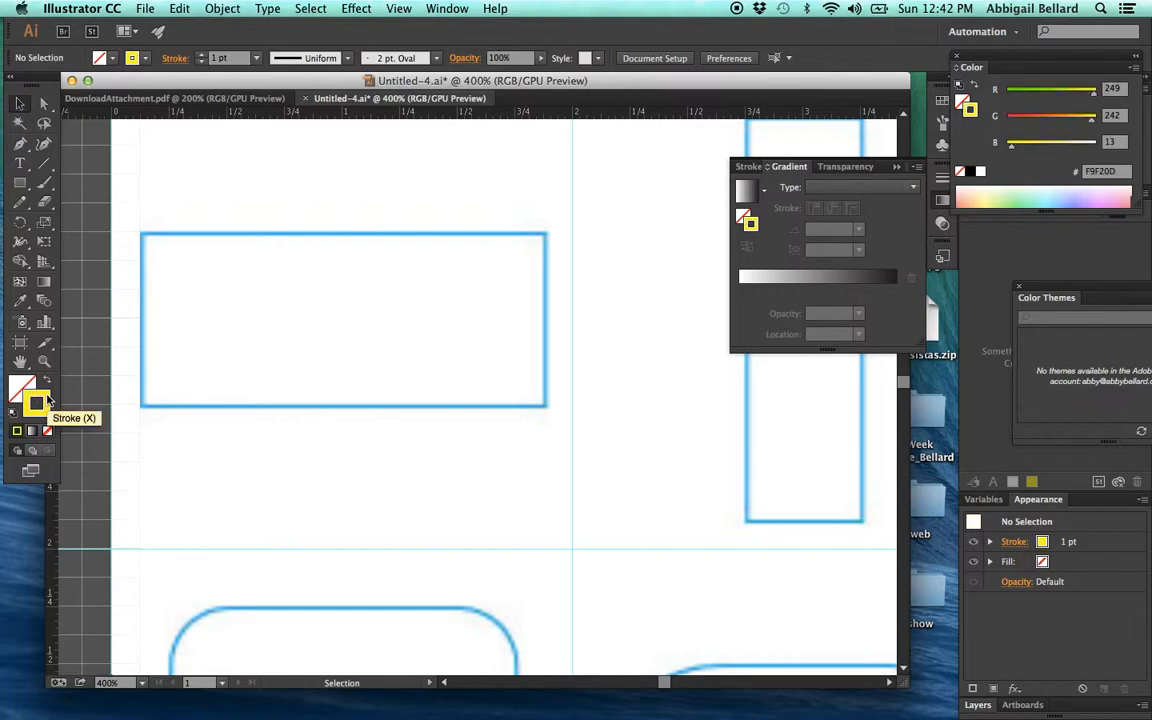
pyautogui.click(234, 59)
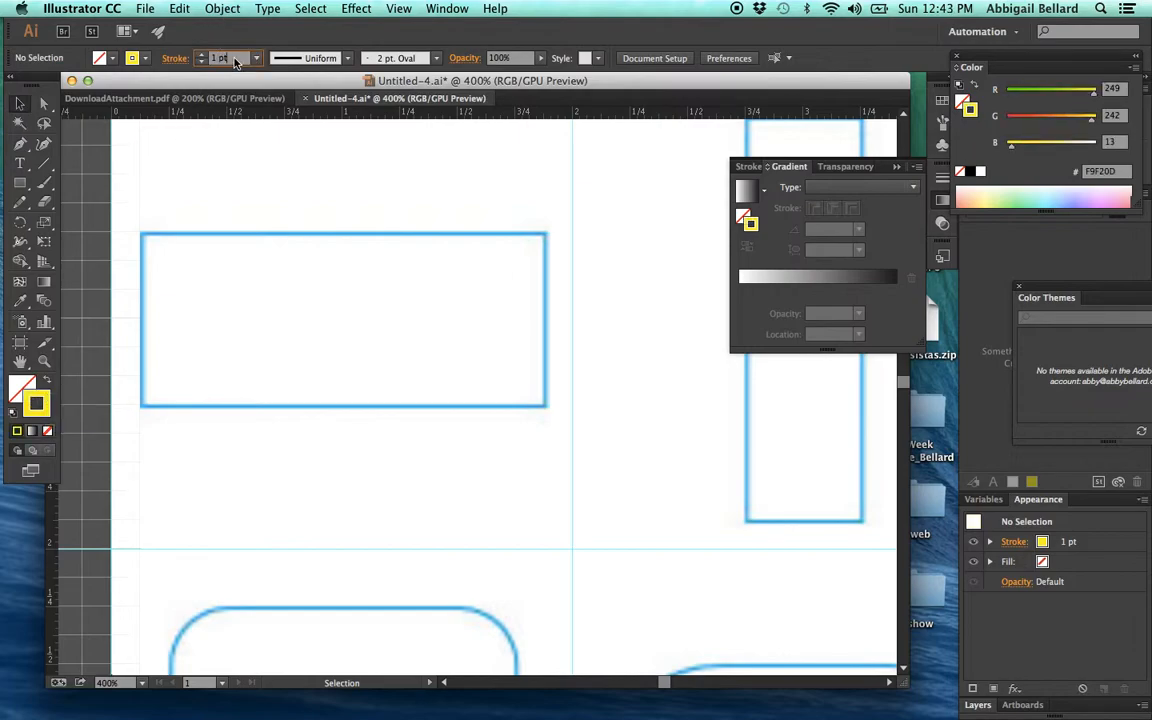
pyautogui.click(213, 177)
pyautogui.click(36, 404)
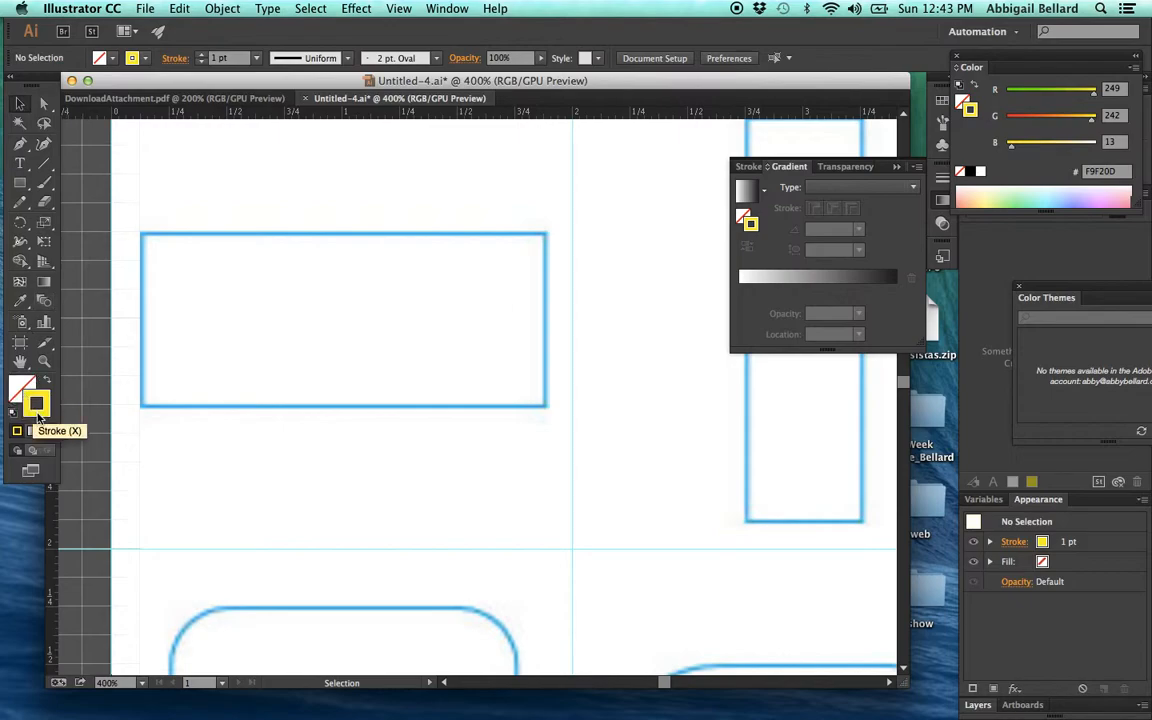
pyautogui.click(47, 431)
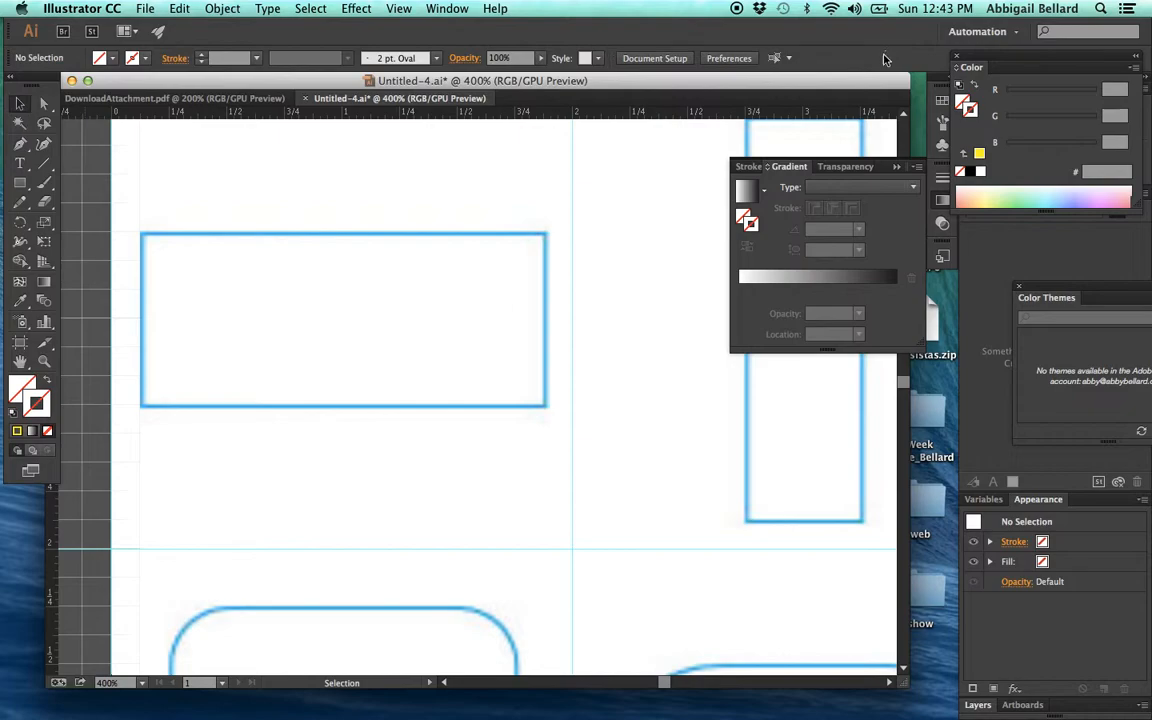
# - Set the stroke color to the yellow swatch FFF100 for shapes with no fill
pyautogui.click(113, 58)
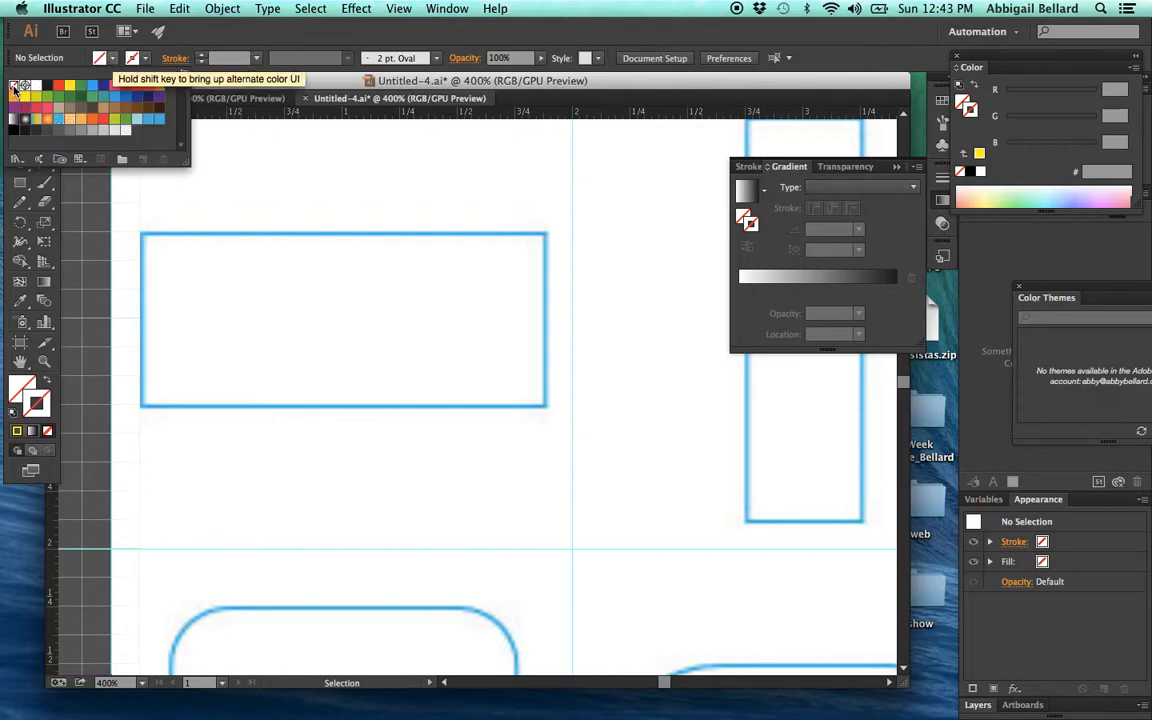
pyautogui.click(70, 59)
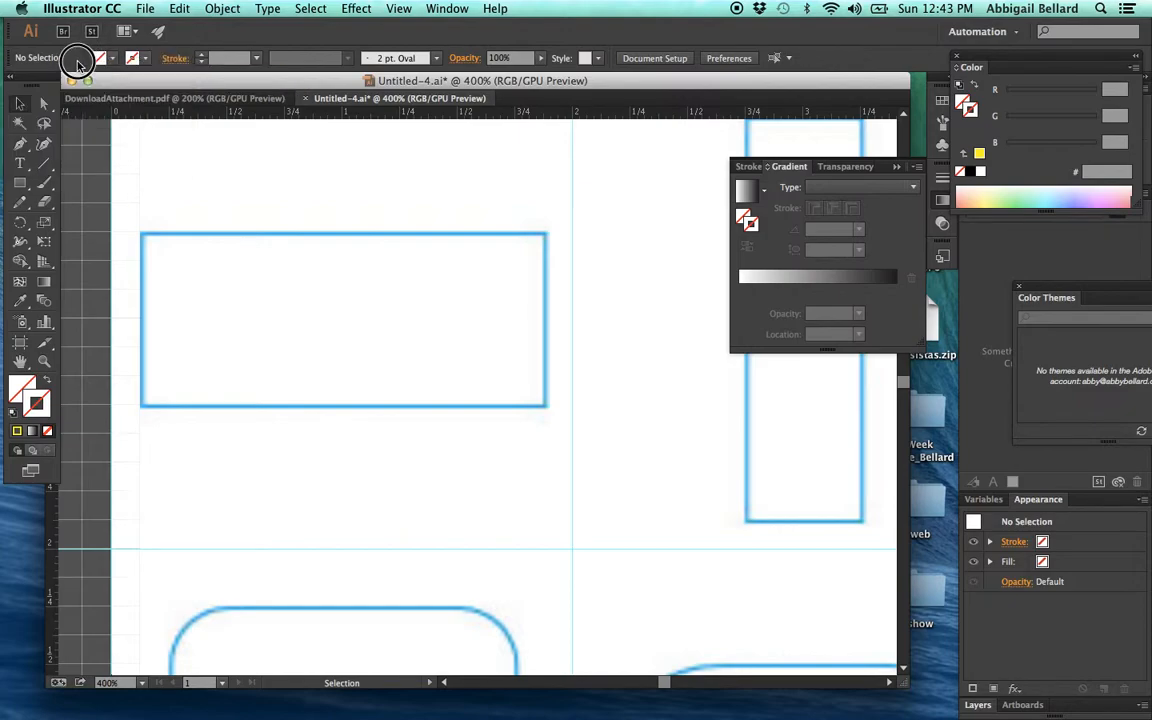
pyautogui.click(147, 58)
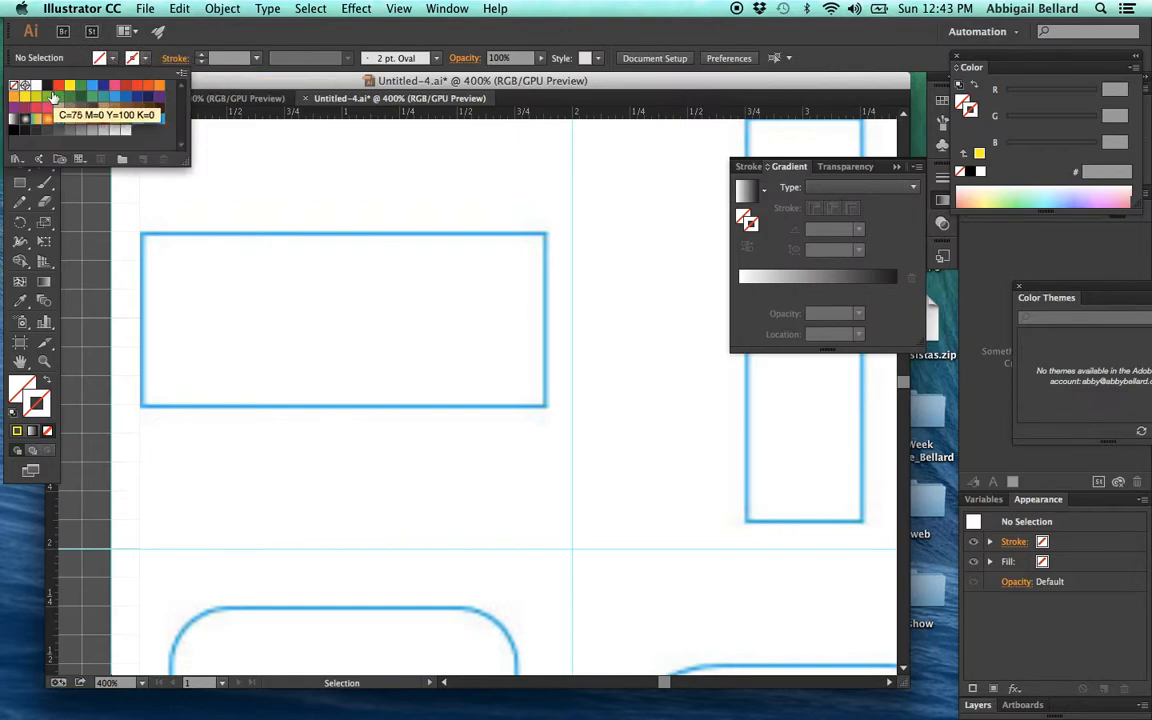
pyautogui.click(70, 88)
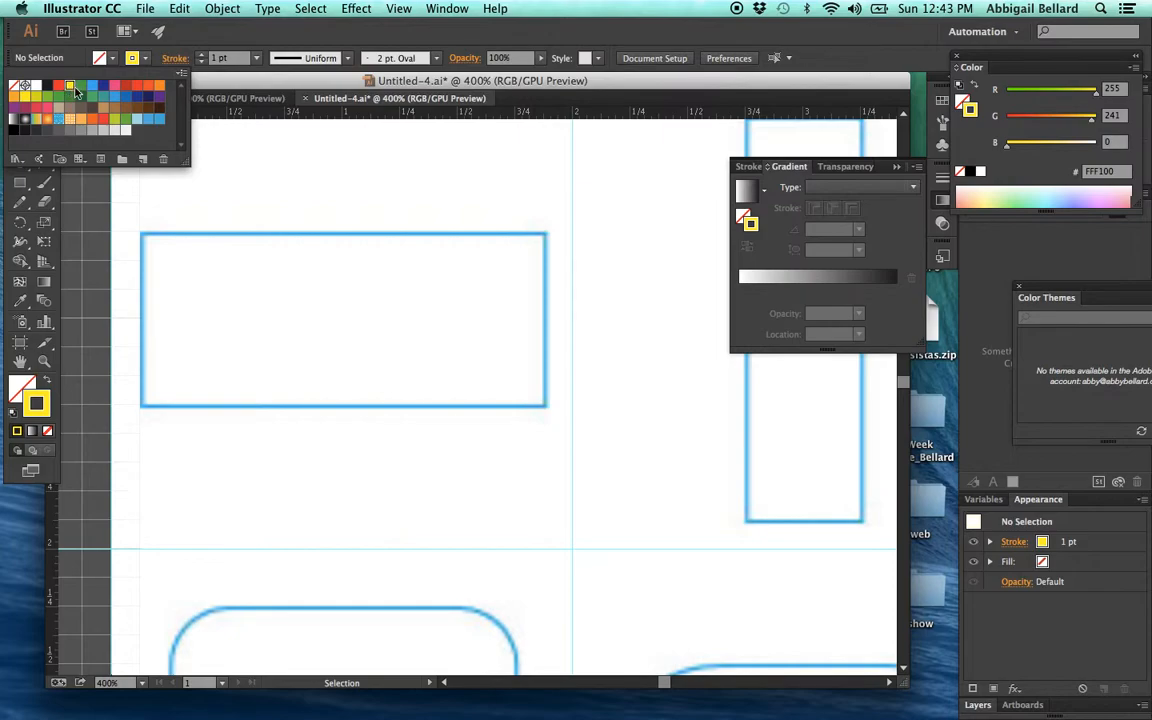
pyautogui.click(263, 34)
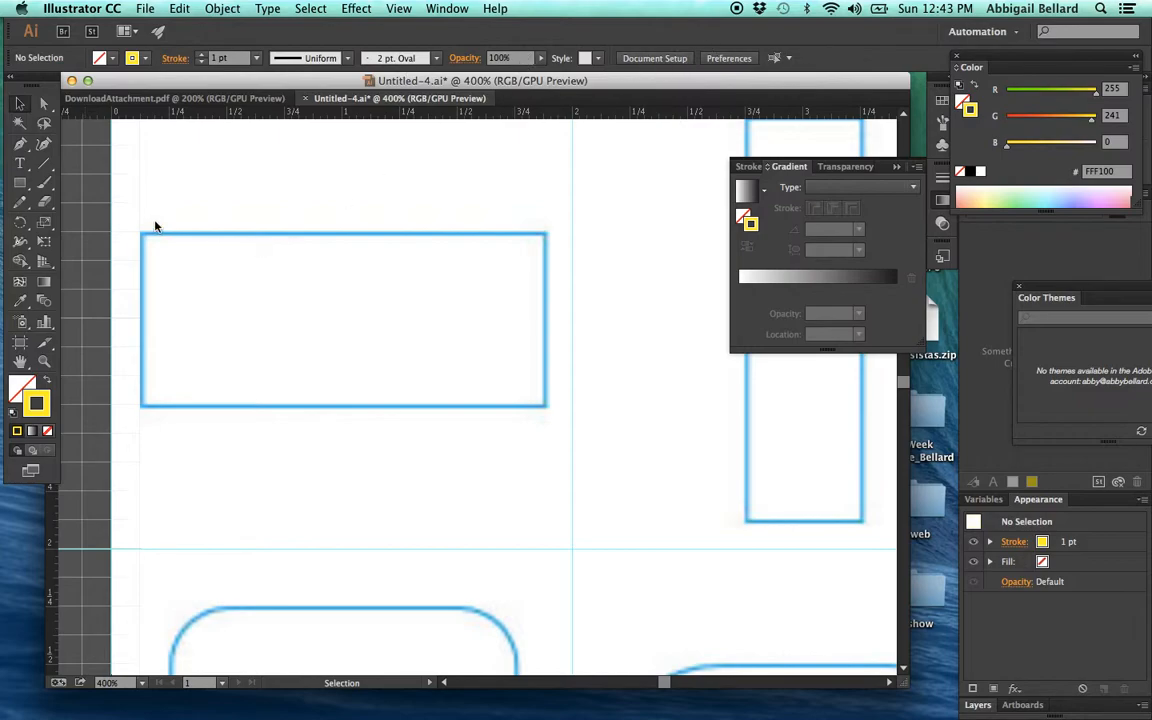
# - Review the tool and modifier table in DownloadAttachment.pdf, and return to the Untitled-4 template
pyautogui.click(18, 183)
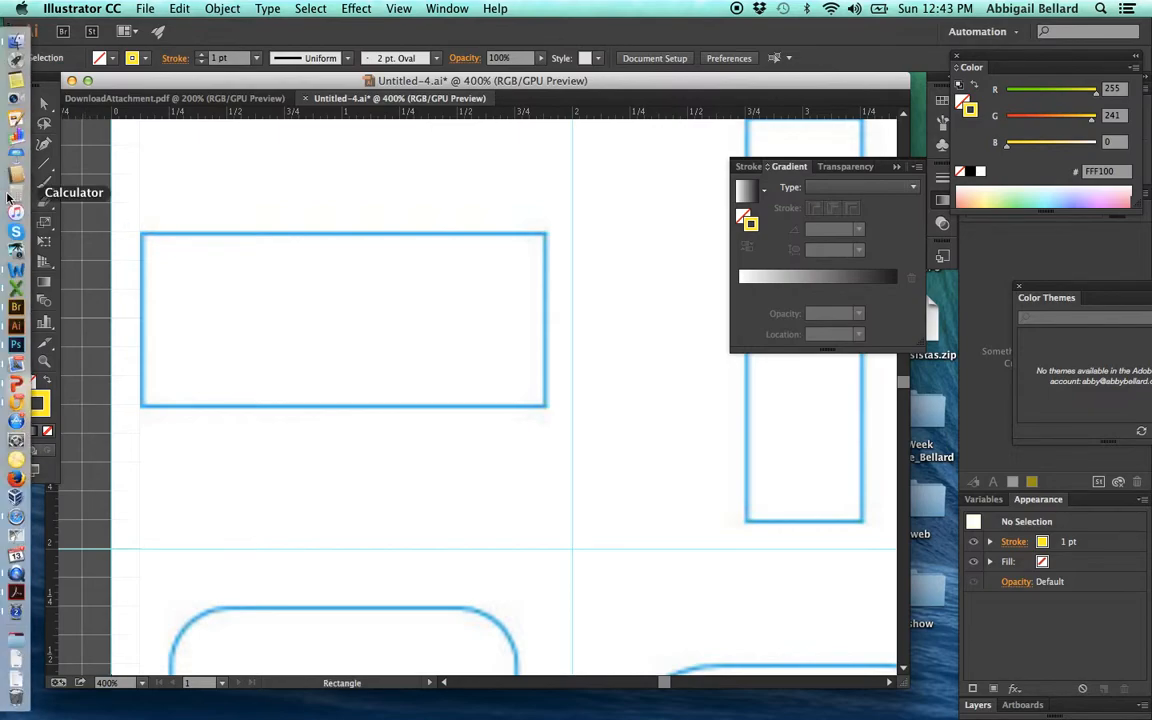
pyautogui.click(160, 98)
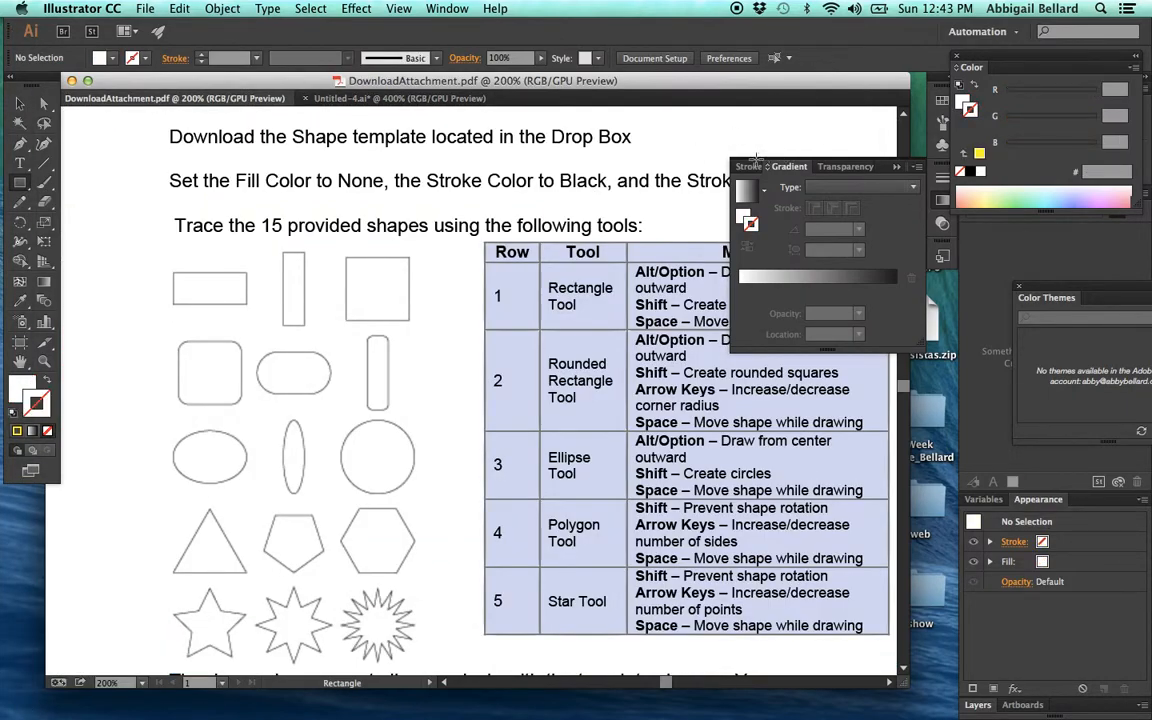
pyautogui.moveTo(597, 80); pyautogui.dragTo(513, 83)
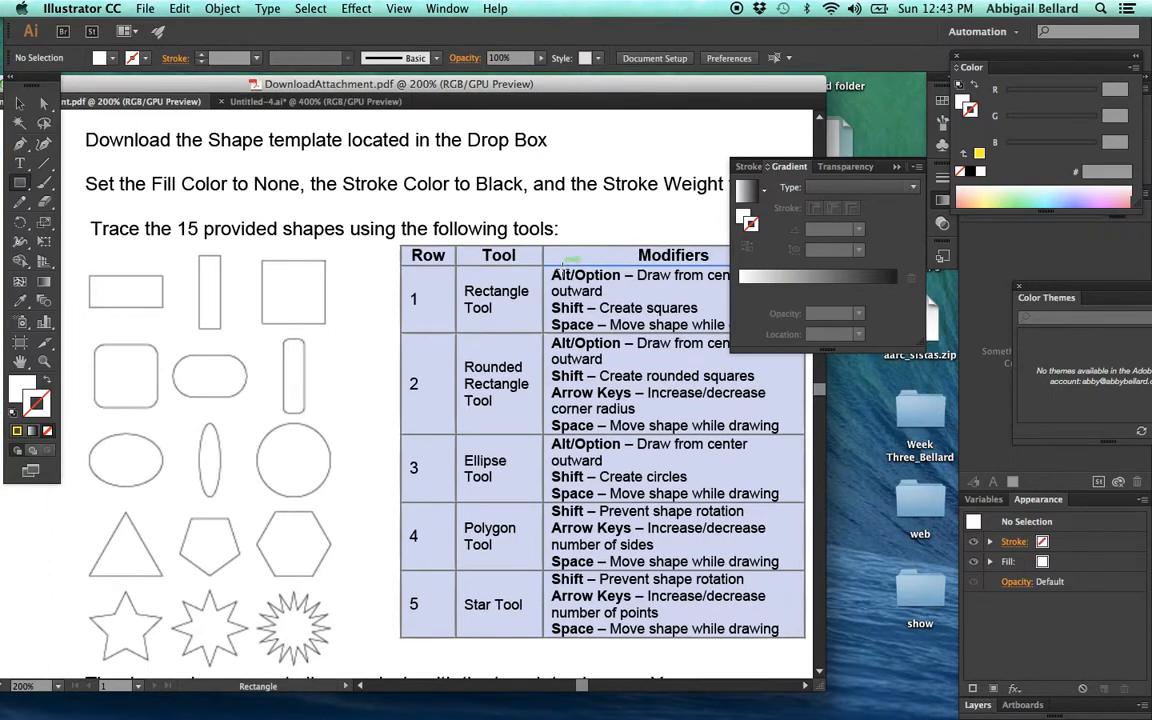
pyautogui.click(255, 101)
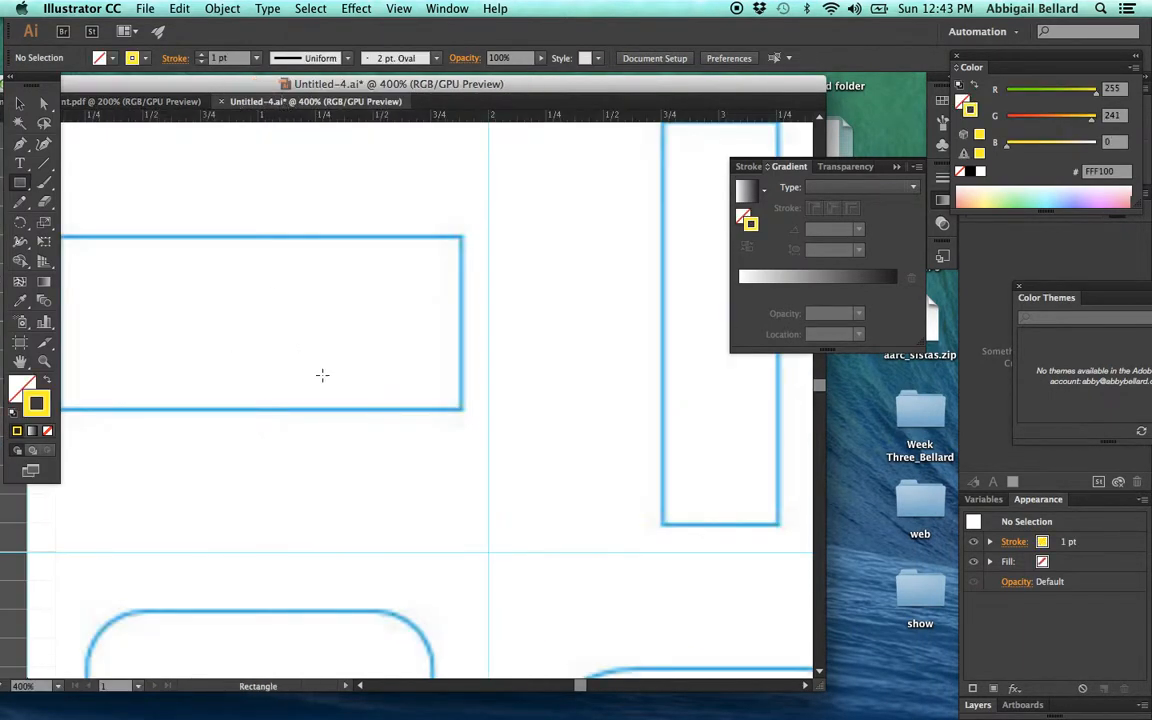
# - Trace the wide rectangle in the template's first row with the Rectangle tool at about 1.75 × 0.75 in
pyautogui.moveTo(322, 375); pyautogui.dragTo(447, 372)
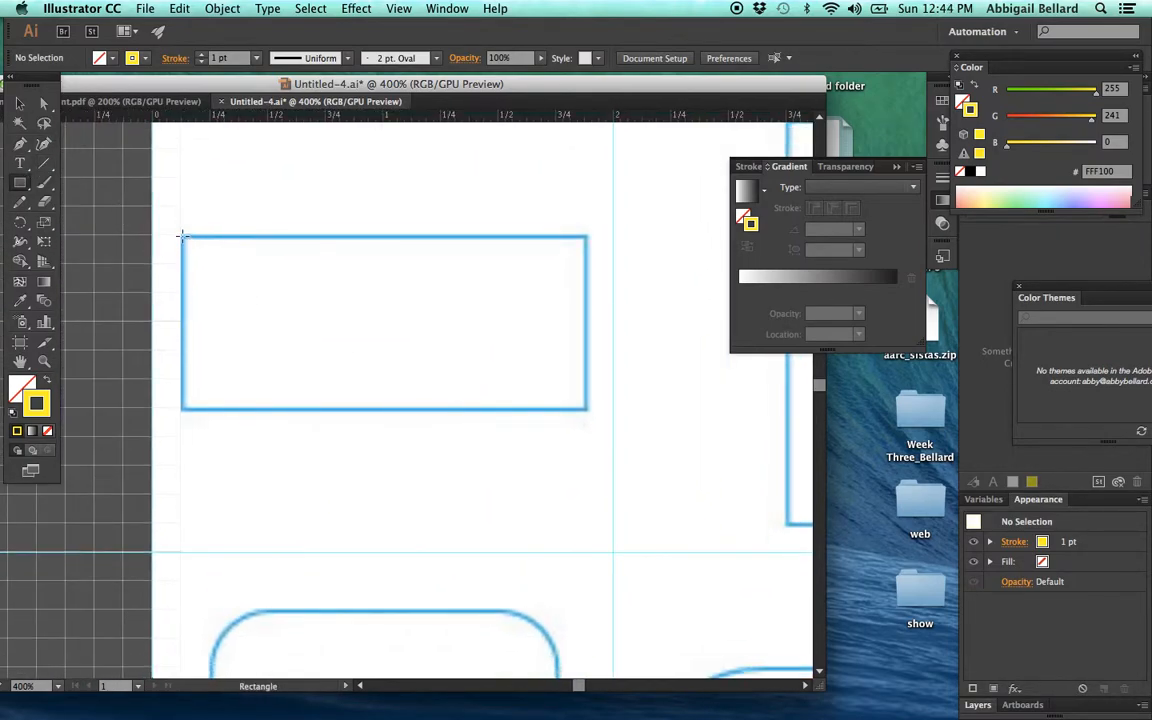
pyautogui.moveTo(181, 236); pyautogui.dragTo(587, 406)
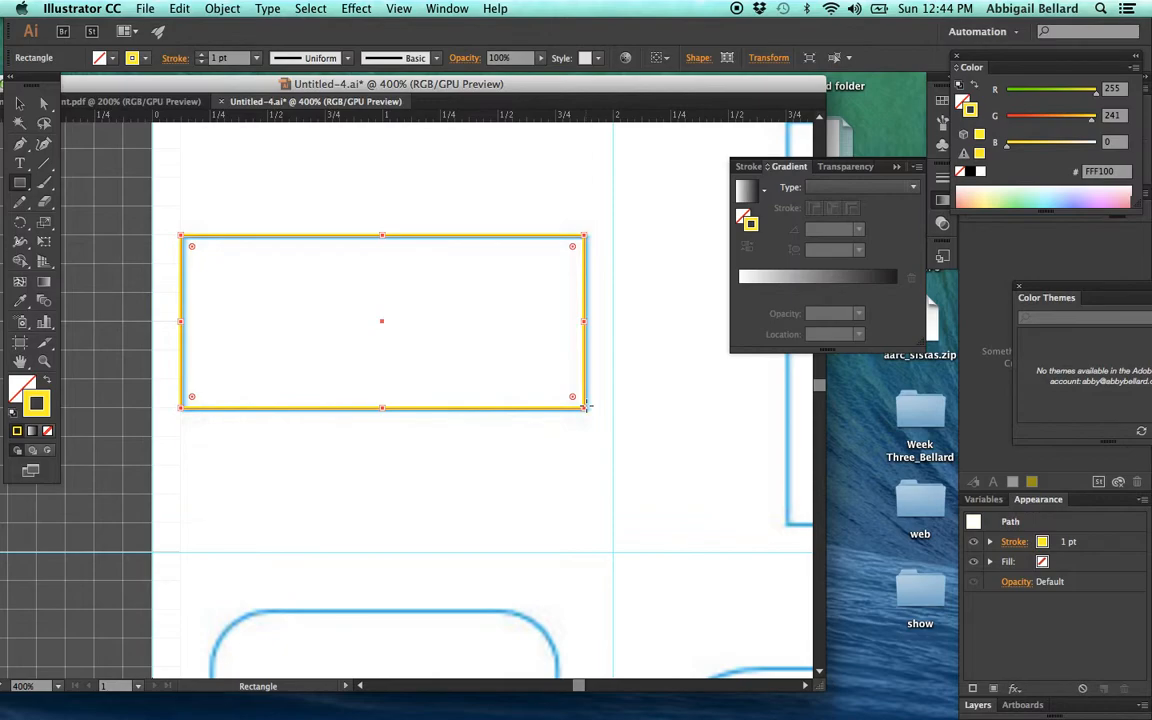
pyautogui.click(379, 236)
pyautogui.click(22, 102)
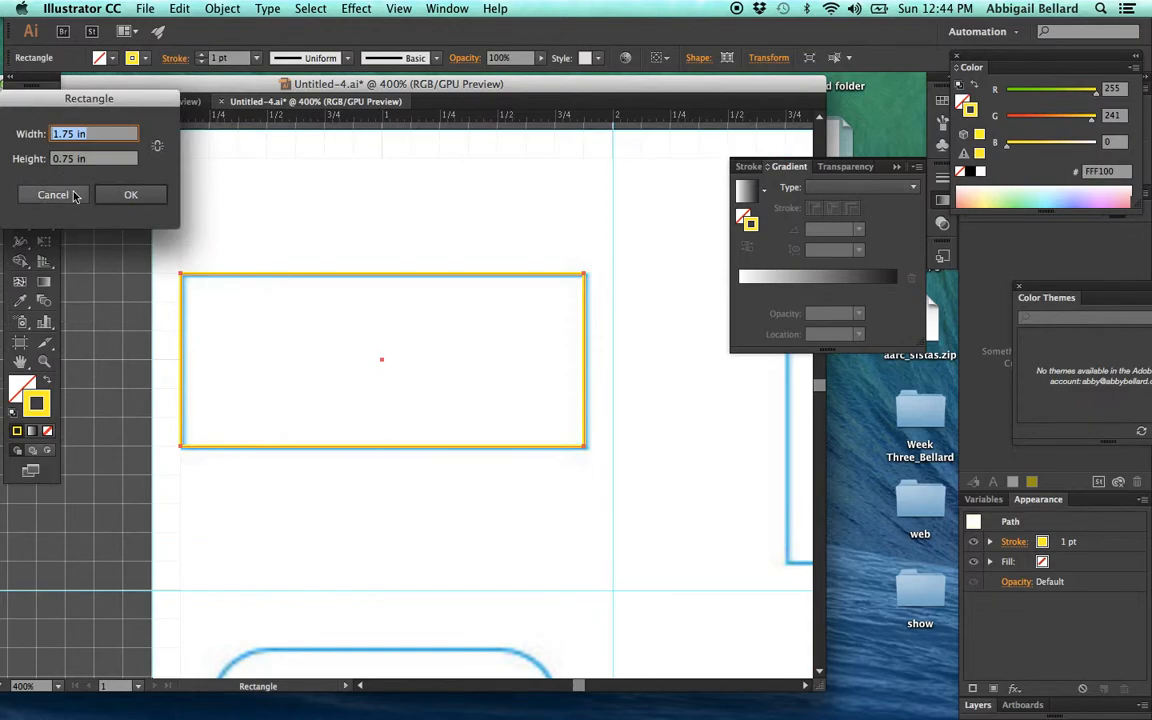
pyautogui.click(74, 192)
pyautogui.click(21, 100)
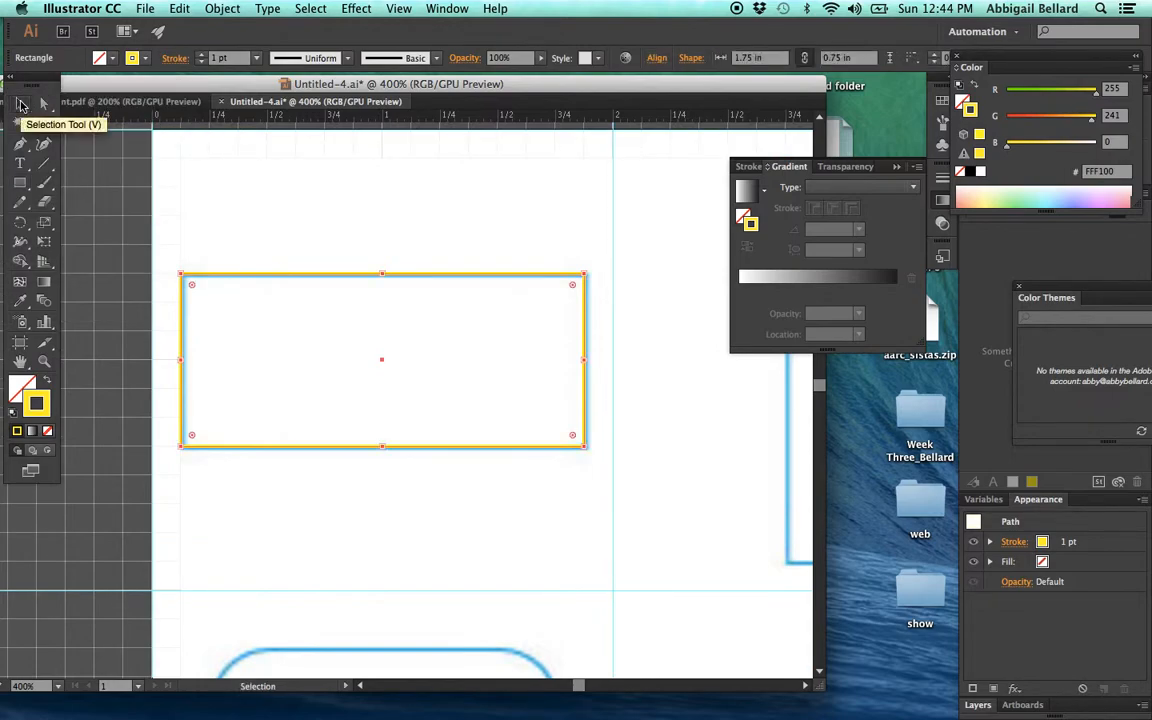
# - Try to adjust the traced rectangle's upper edge to match the template outline
pyautogui.click(358, 246)
pyautogui.click(388, 276)
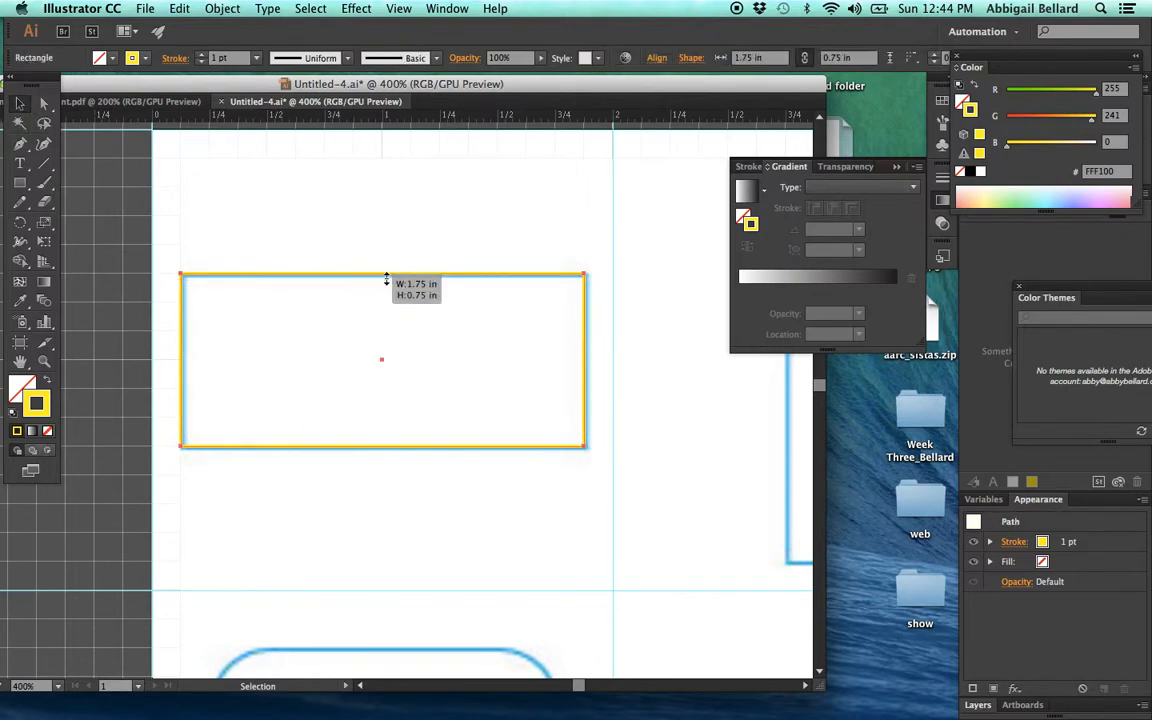
pyautogui.click(301, 216)
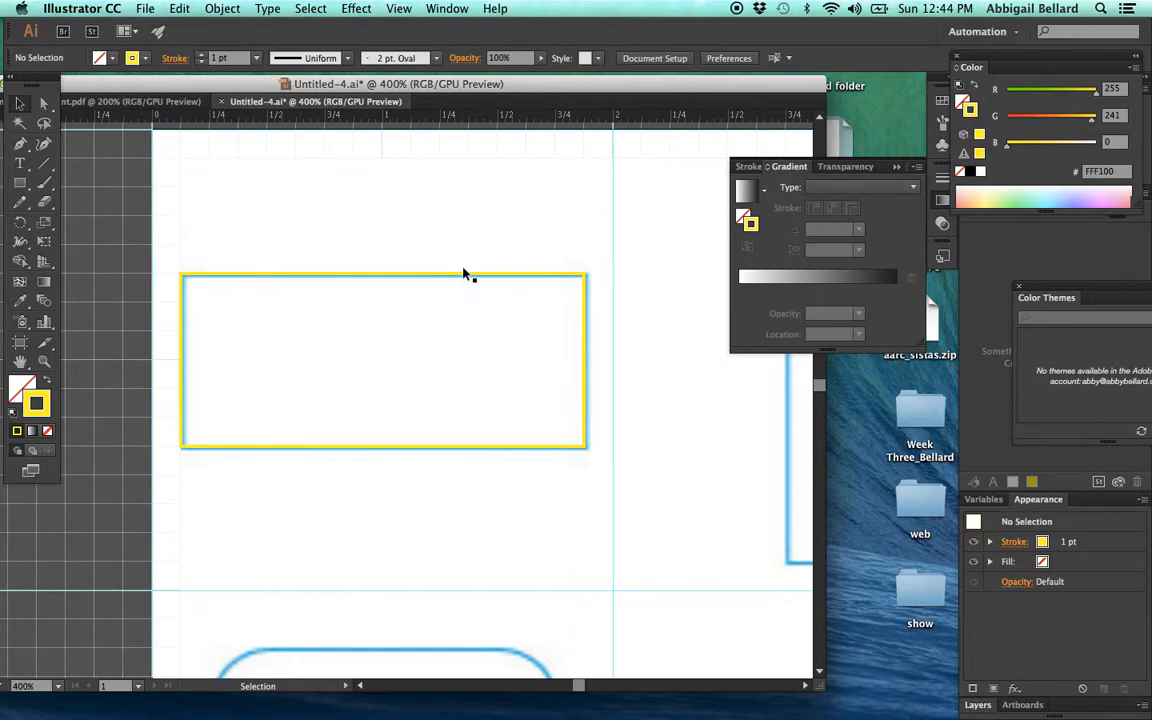
pyautogui.click(395, 278)
pyautogui.moveTo(381, 270)
pyautogui.mouseDown()
pyautogui.moveTo(384, 316)
pyautogui.moveTo(386, 280)
pyautogui.mouseUp()
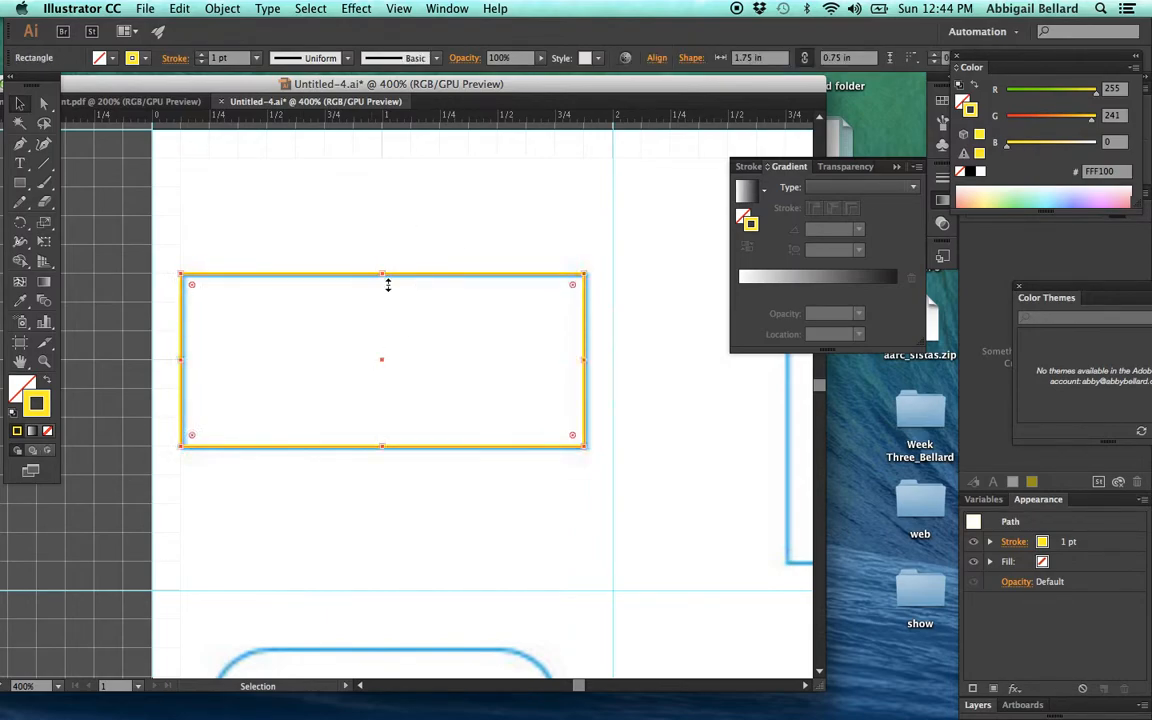
pyautogui.click(345, 305)
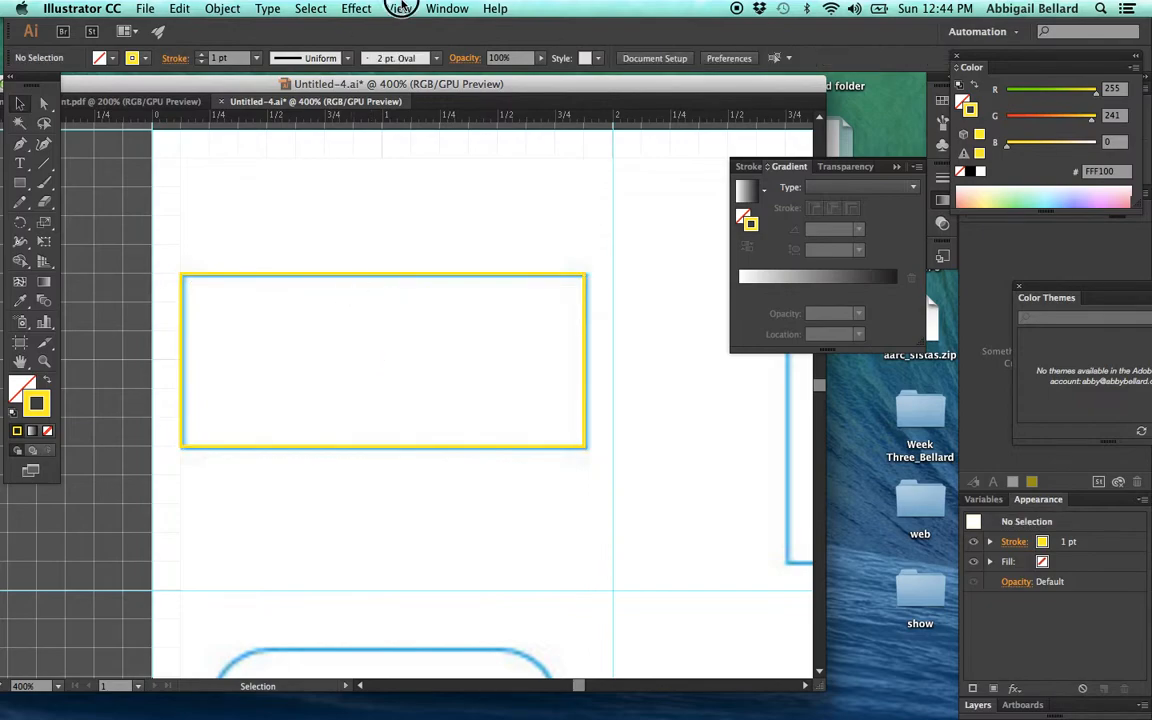
# - Turn off Snap to Point and Snap to Grid
pyautogui.click(400, 8)
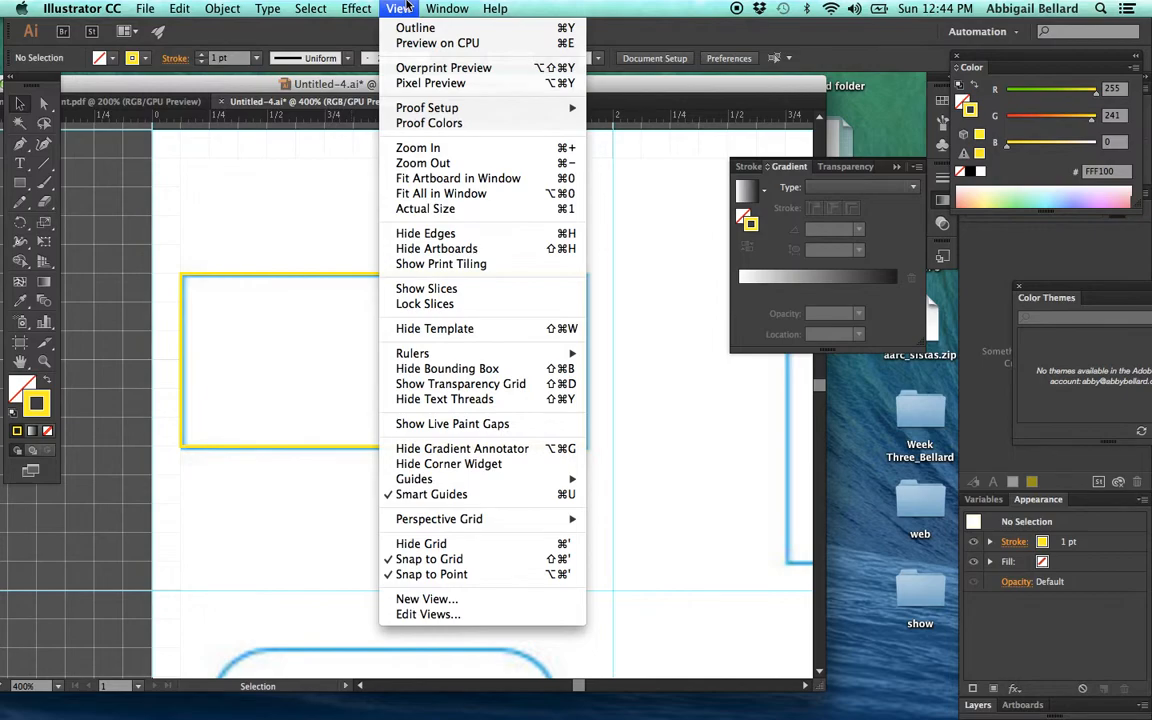
pyautogui.click(440, 574)
pyautogui.click(399, 8)
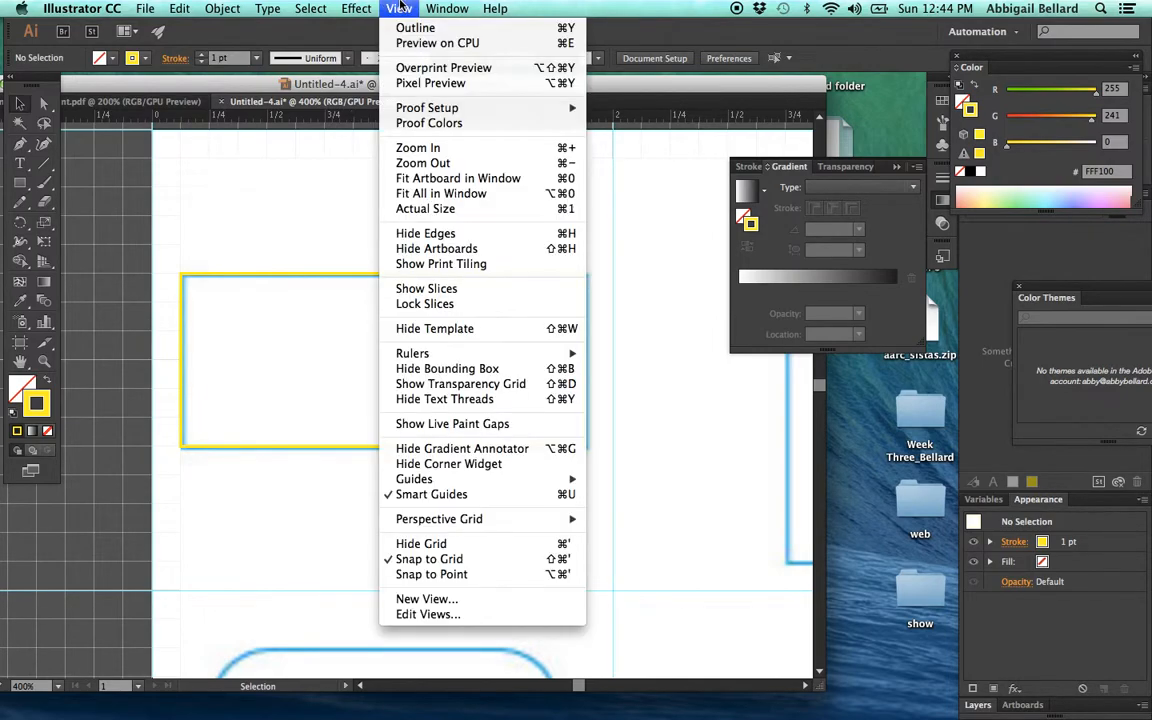
pyautogui.click(410, 562)
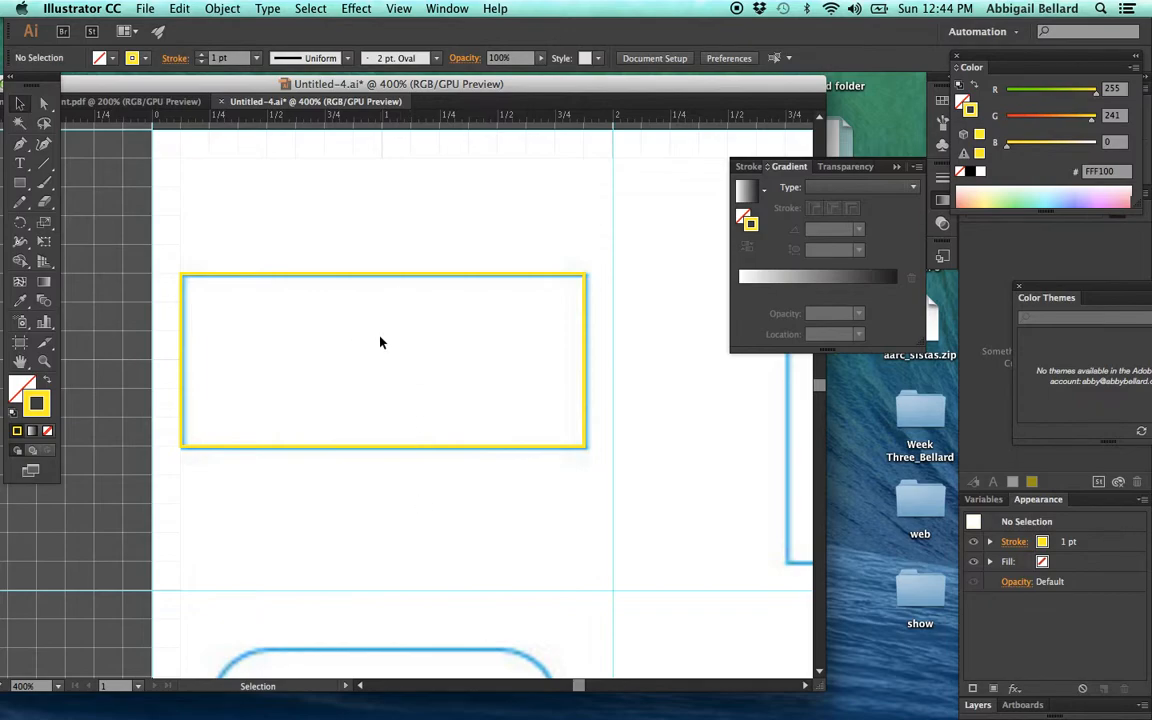
# - Lower the traced rectangle's upper edge to make it about 0.73 in high, and deselect it
pyautogui.click(381, 274)
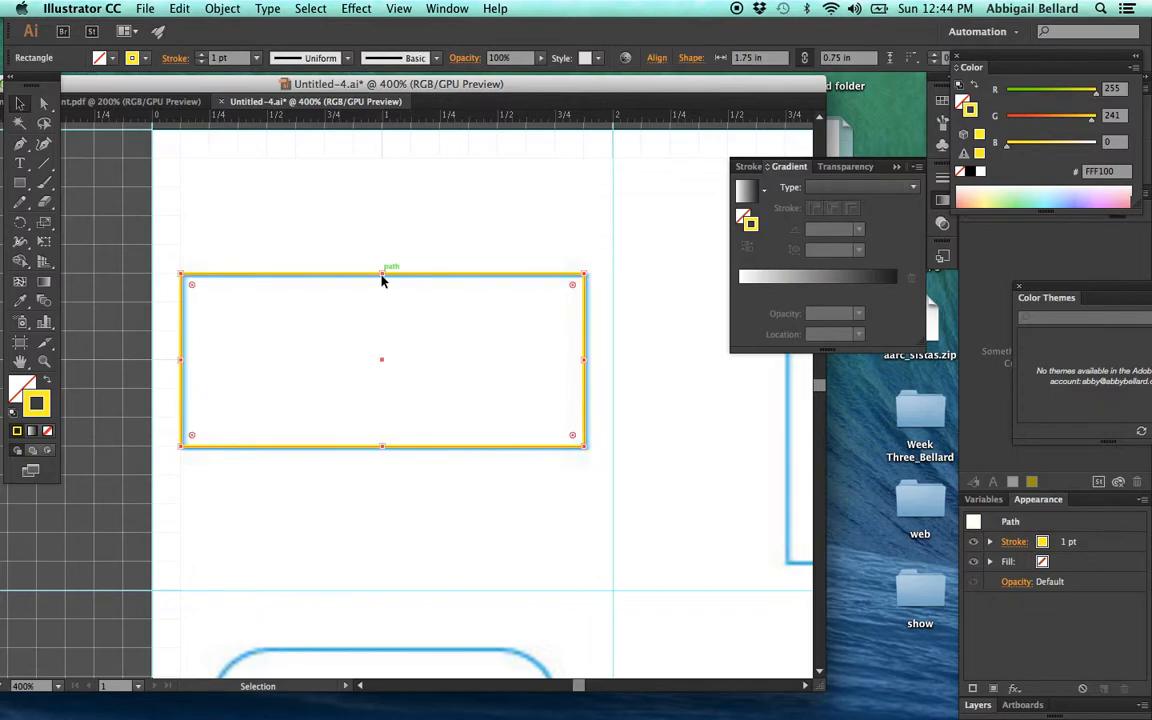
pyautogui.click(383, 274)
pyautogui.moveTo(384, 272); pyautogui.dragTo(384, 280)
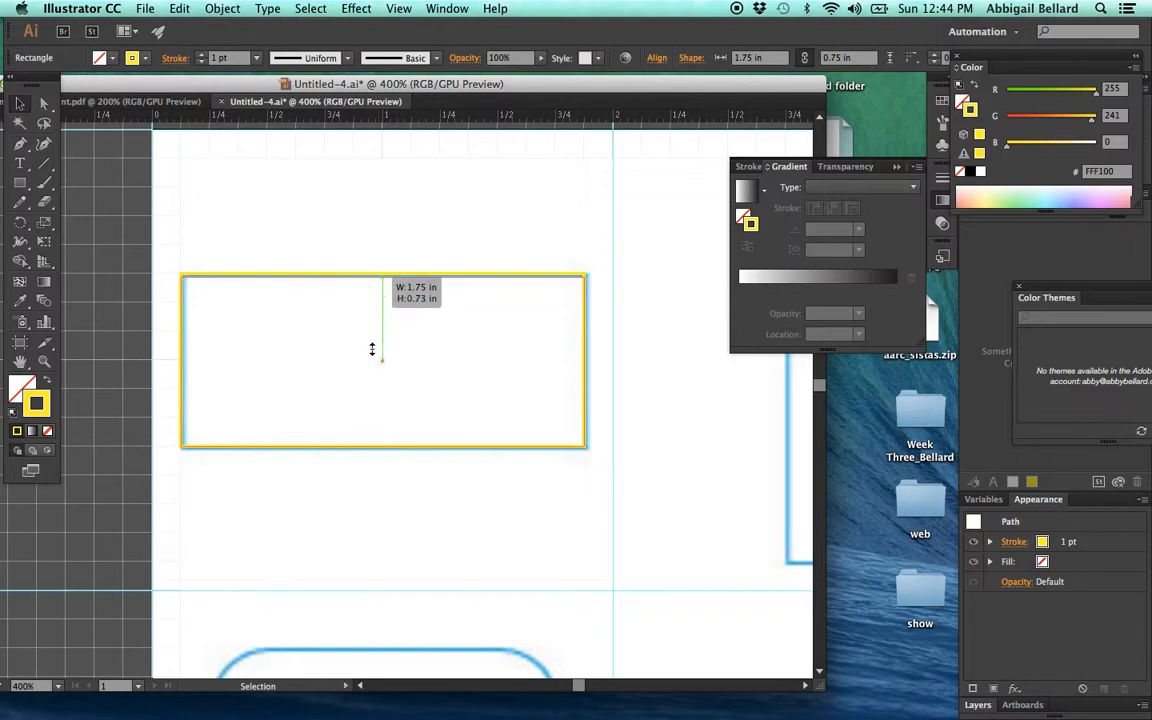
pyautogui.moveTo(372, 348); pyautogui.dragTo(372, 348)
pyautogui.click(514, 409)
pyautogui.hscroll(5, 514, 409)
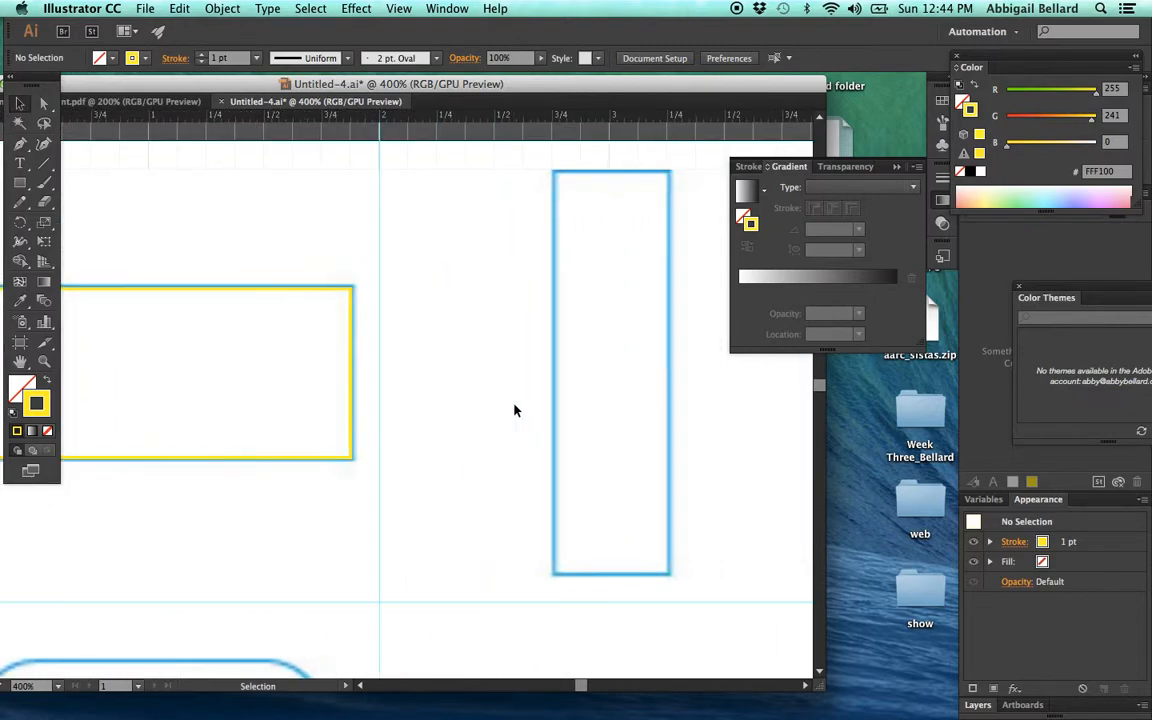
pyautogui.hscroll(3, 514, 409)
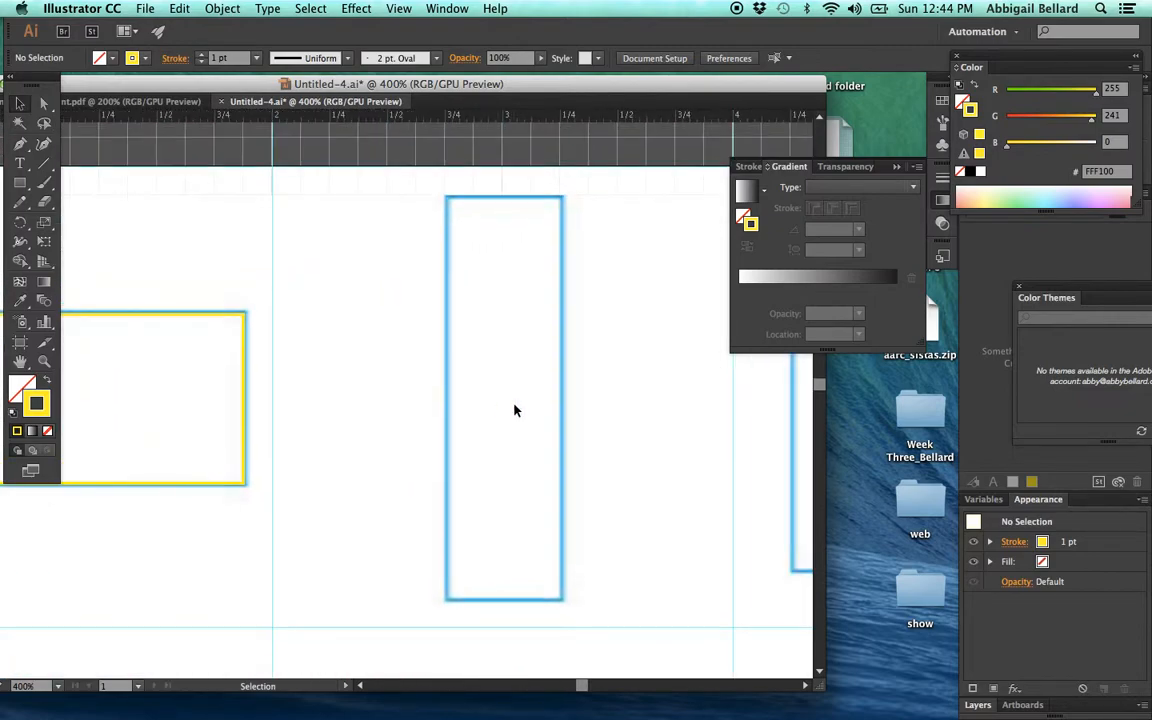
pyautogui.click(21, 184)
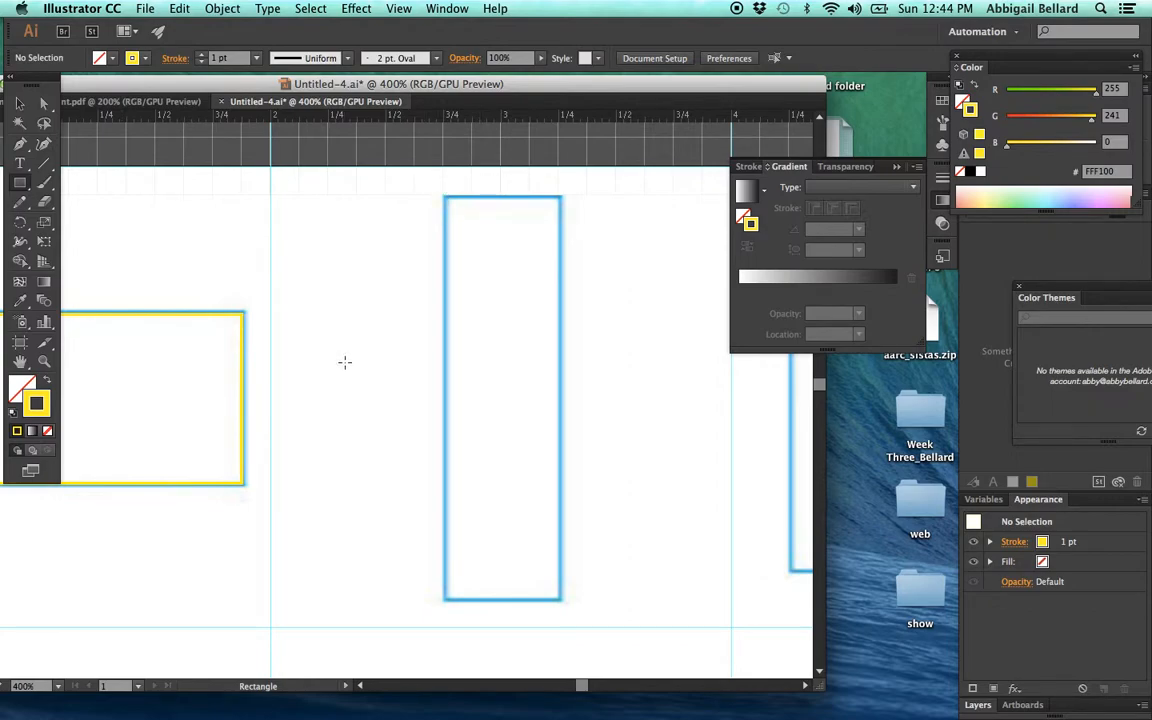
# - Trace the rounded square in the second row with the Rounded Rectangle tool, about 1.5 × 1.51 in with a corner radius of about 0.24 in
pyautogui.scroll(-10, 290, 488)
pyautogui.hscroll(-2, 288, 497)
pyautogui.scroll(1, 288, 497)
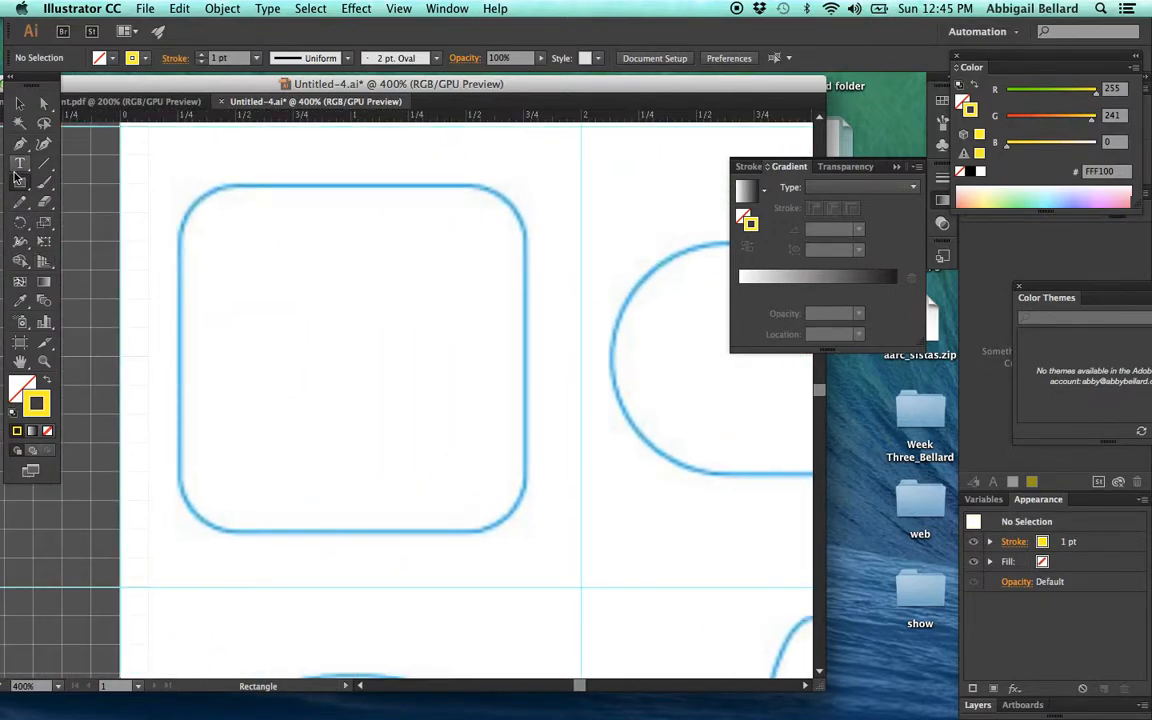
pyautogui.moveTo(22, 186); pyautogui.dragTo(105, 208)
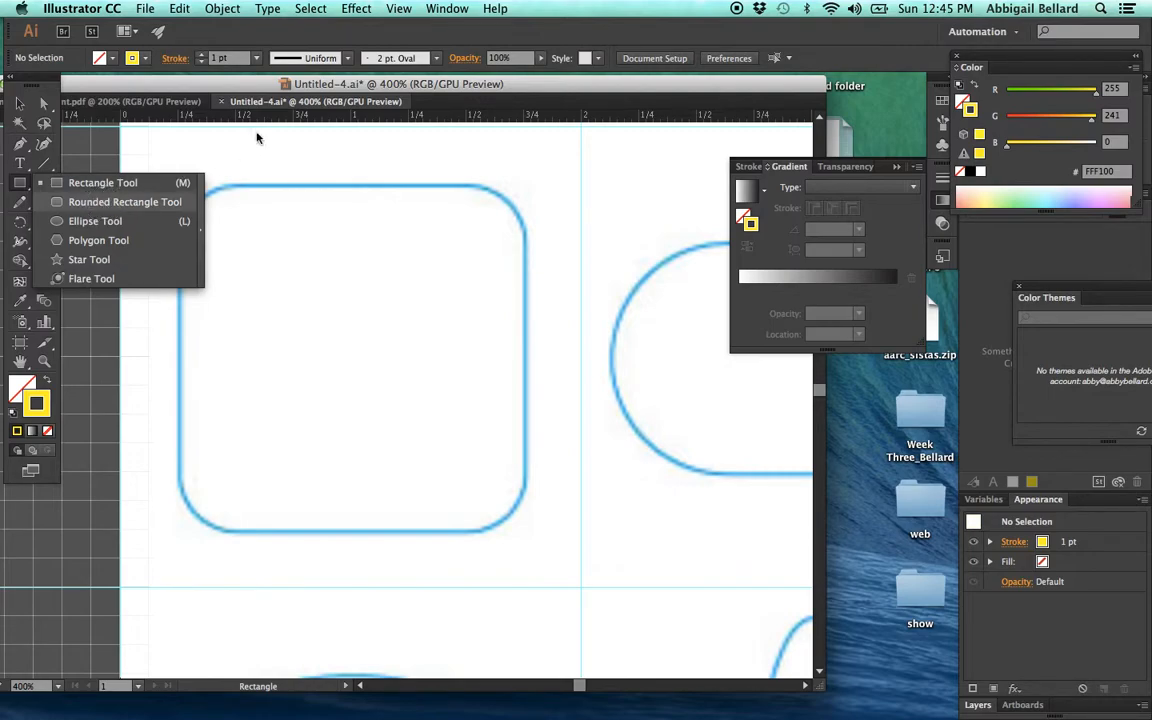
pyautogui.click(193, 140)
pyautogui.click(541, 404)
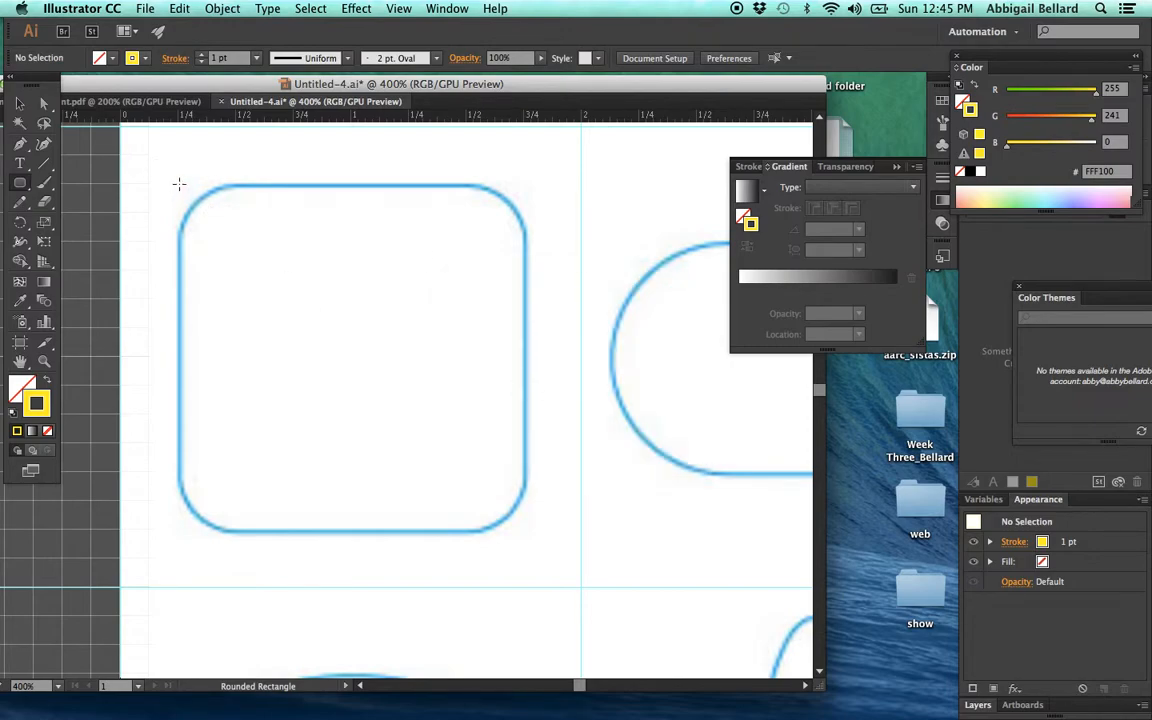
pyautogui.moveTo(179, 184); pyautogui.dragTo(520, 527)
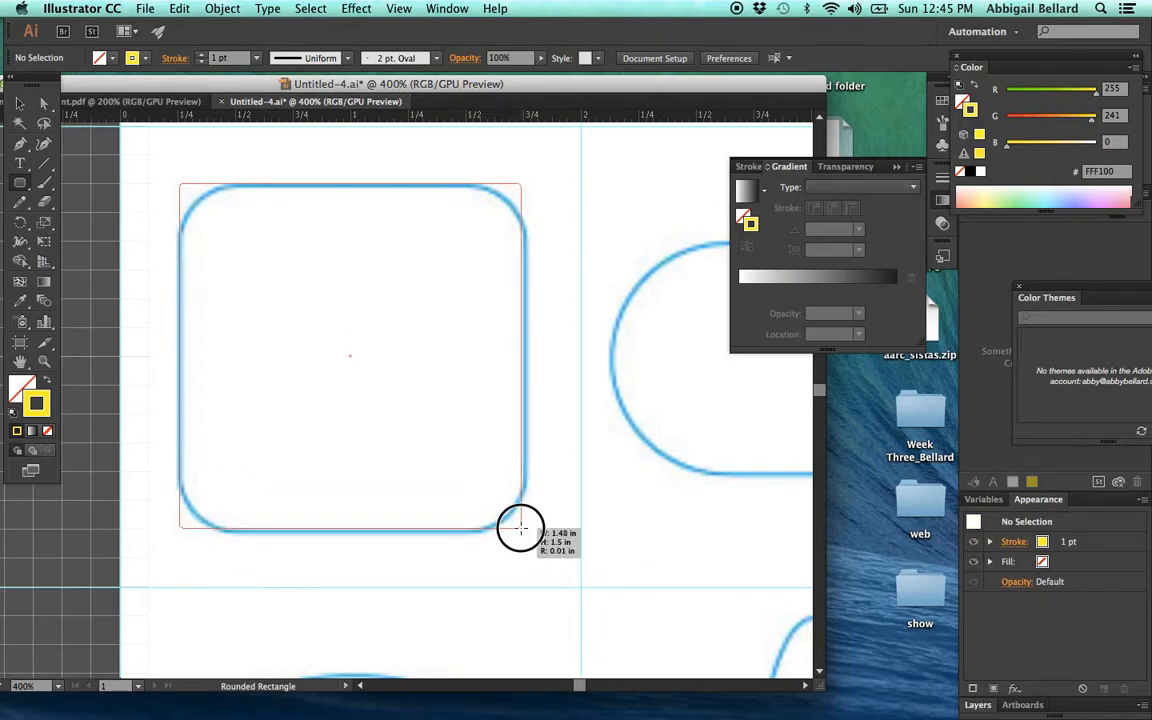
pyautogui.press('Up')
pyautogui.press('Up')
pyautogui.press('Up')
pyautogui.press('Up')
pyautogui.press('Up')
pyautogui.press('Up')
pyautogui.press('Up')
pyautogui.press('Up')
pyautogui.press('Up')
pyautogui.press('Up')
pyautogui.press('Up')
pyautogui.press('Up')
pyautogui.moveTo(520, 527); pyautogui.dragTo(520, 527)
pyautogui.press('Up')
pyautogui.press('Up')
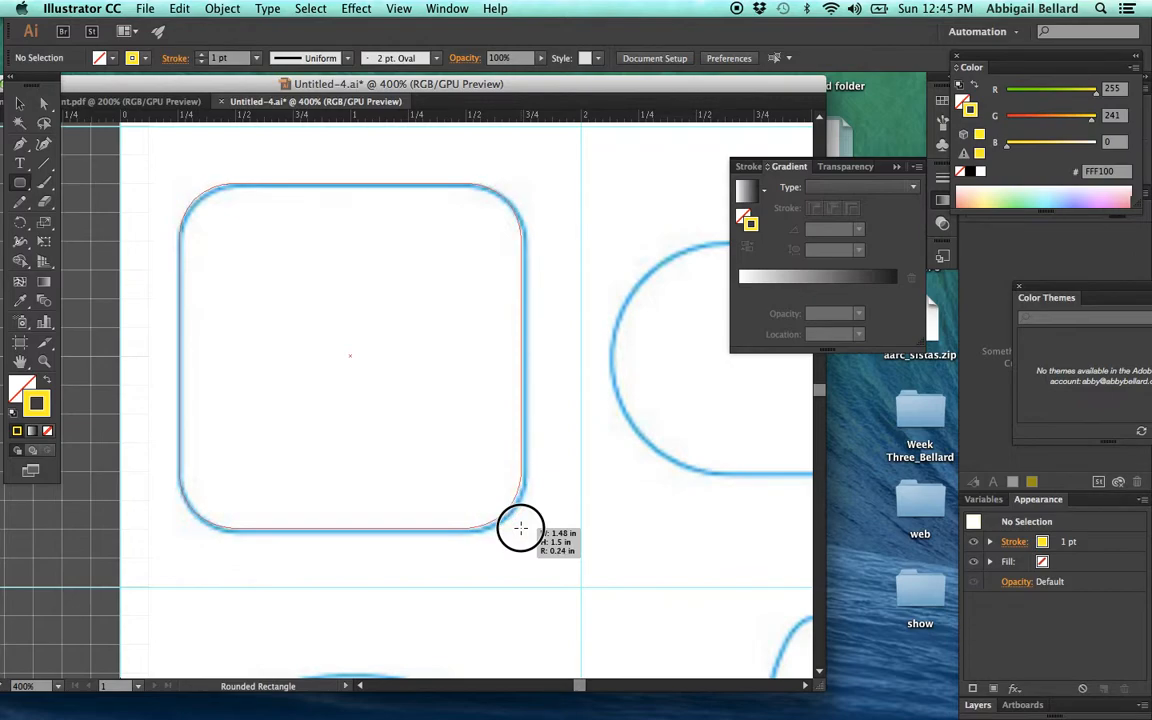
pyautogui.moveTo(520, 527); pyautogui.dragTo(522, 530)
pyautogui.click(550, 260)
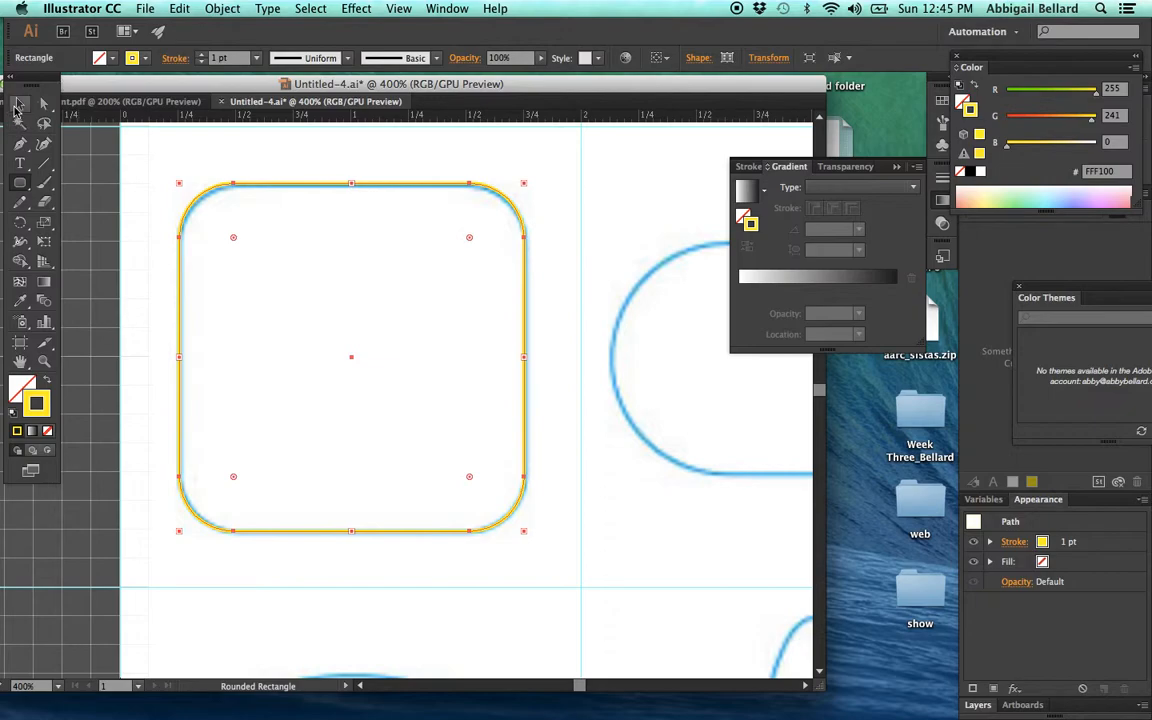
pyautogui.click(18, 106)
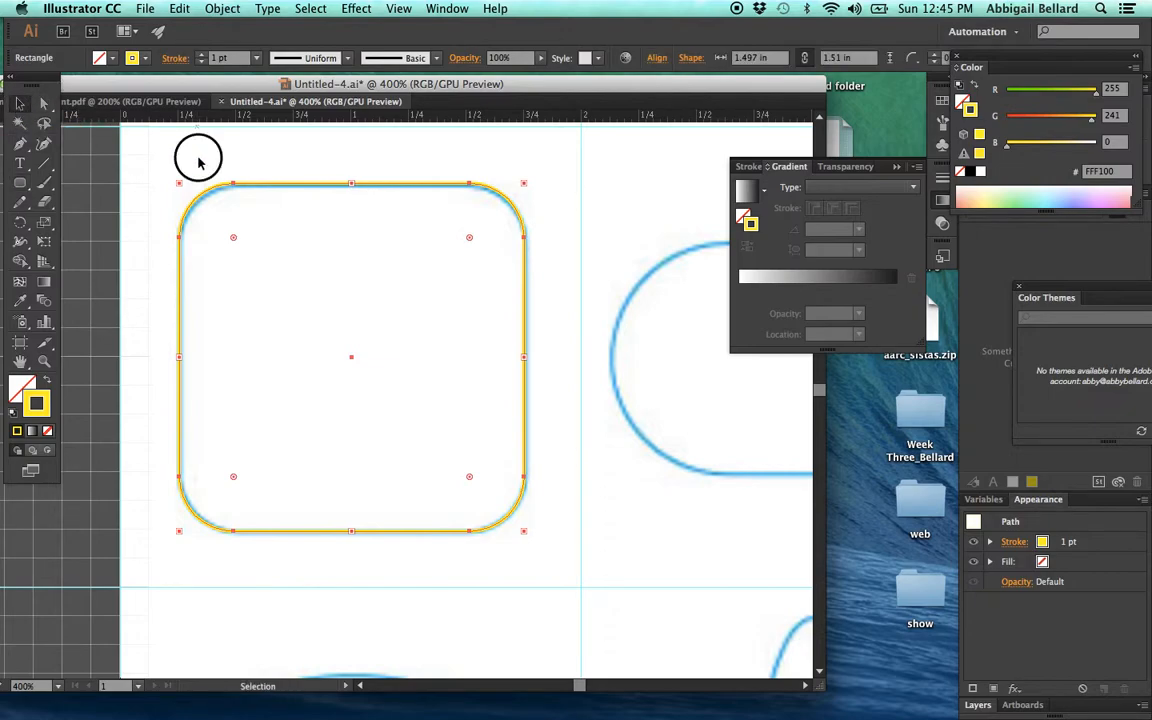
# - Lower the traced rounded square's upper edge to match the template outline, and deselect the shape
pyautogui.moveTo(281, 154); pyautogui.dragTo(316, 578)
pyautogui.click(320, 583)
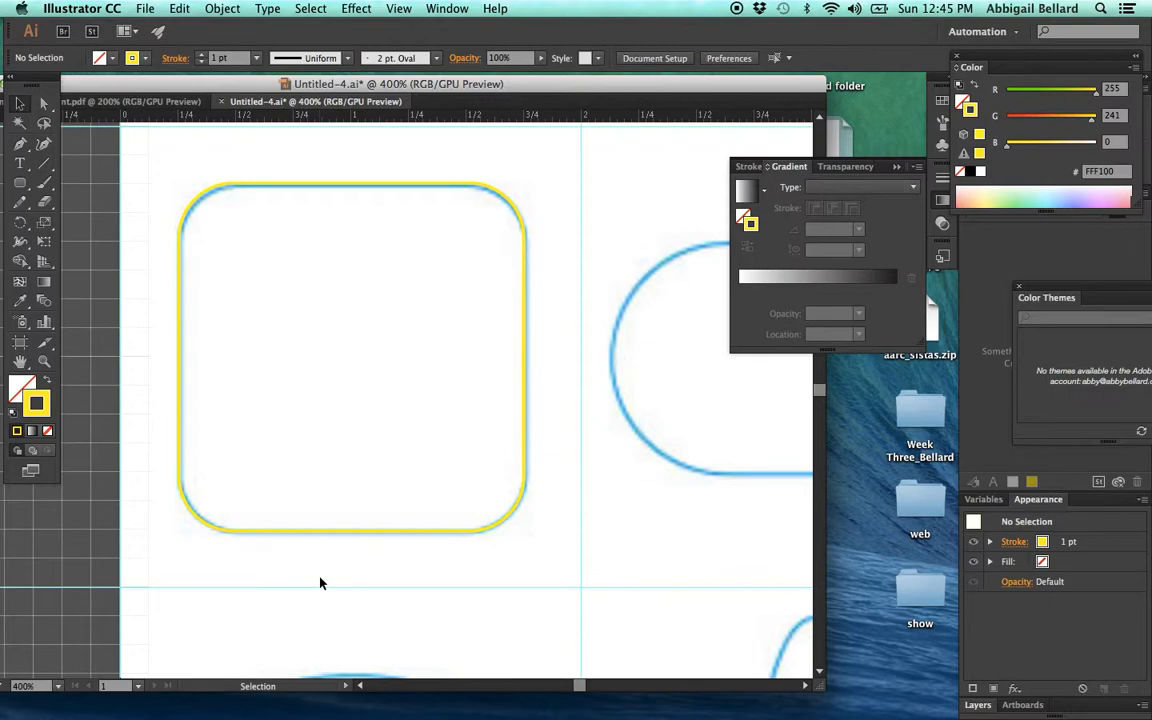
pyautogui.click(331, 188)
pyautogui.moveTo(351, 180); pyautogui.dragTo(352, 188)
pyautogui.moveTo(318, 271); pyautogui.dragTo(318, 273)
pyautogui.click(318, 275)
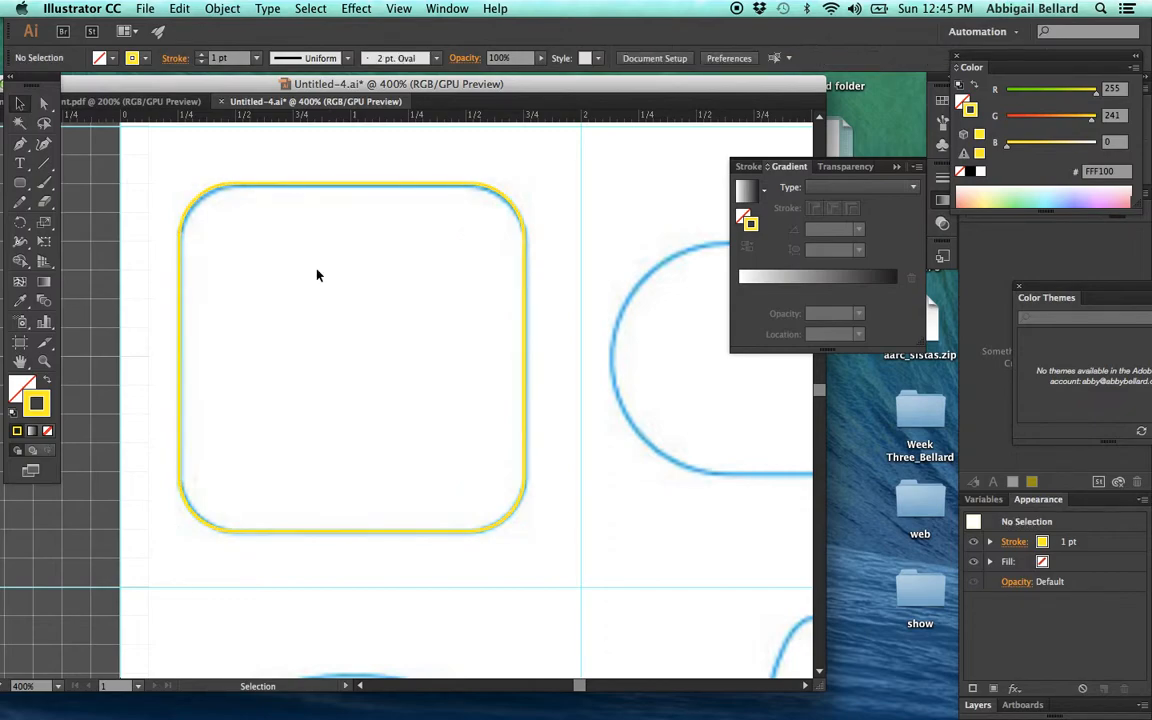
pyautogui.click(358, 186)
pyautogui.moveTo(352, 183)
pyautogui.mouseDown()
pyautogui.moveTo(350, 200)
pyautogui.moveTo(351, 190)
pyautogui.mouseUp()
pyautogui.click(318, 326)
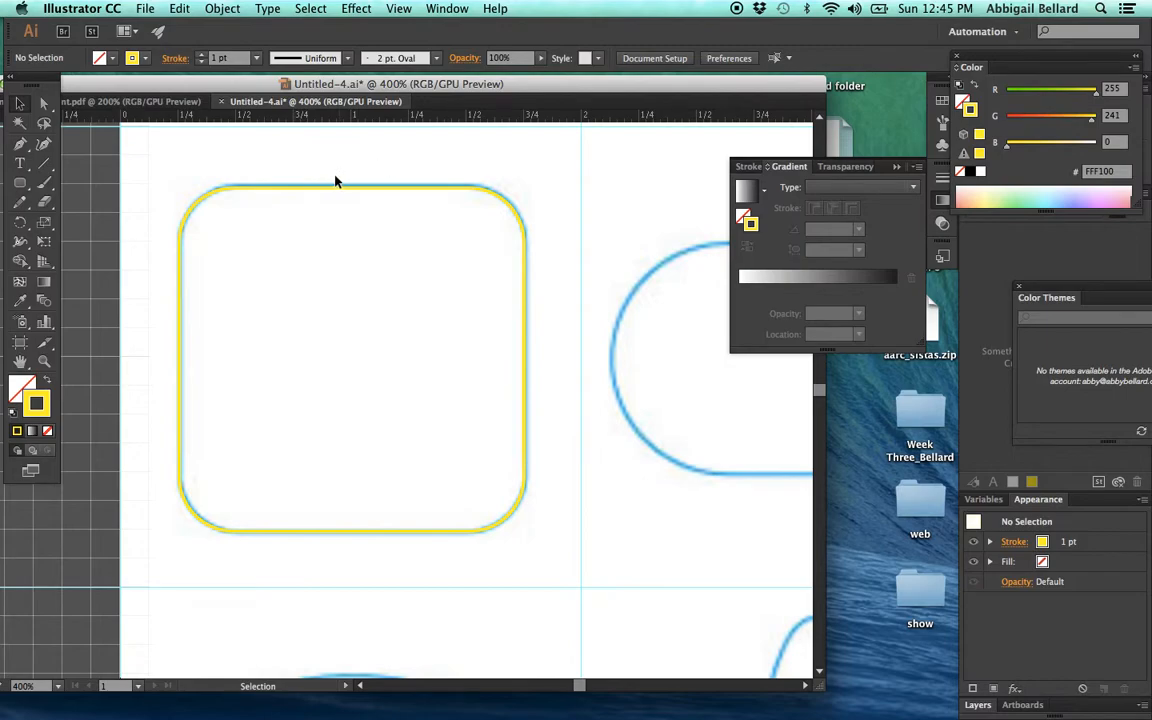
# - Trace the pill shape in the second row with the Rounded Rectangle tool, about 1.79 × 0.99 in with a corner radius of about 0.71 in
pyautogui.hscroll(3, 335, 231)
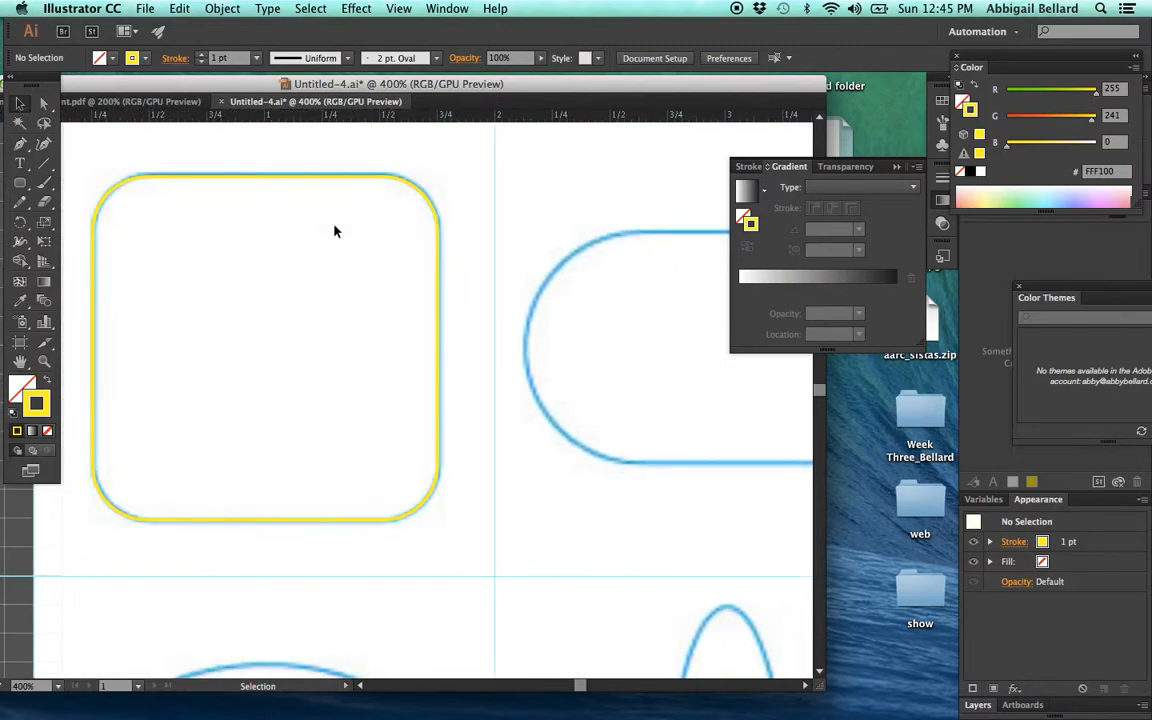
pyautogui.hscroll(10, 577, 342)
pyautogui.press('space')
pyautogui.moveTo(577, 342); pyautogui.dragTo(843, 310)
pyautogui.moveTo(269, 366); pyautogui.dragTo(383, 329)
pyautogui.moveTo(20, 183); pyautogui.dragTo(95, 199)
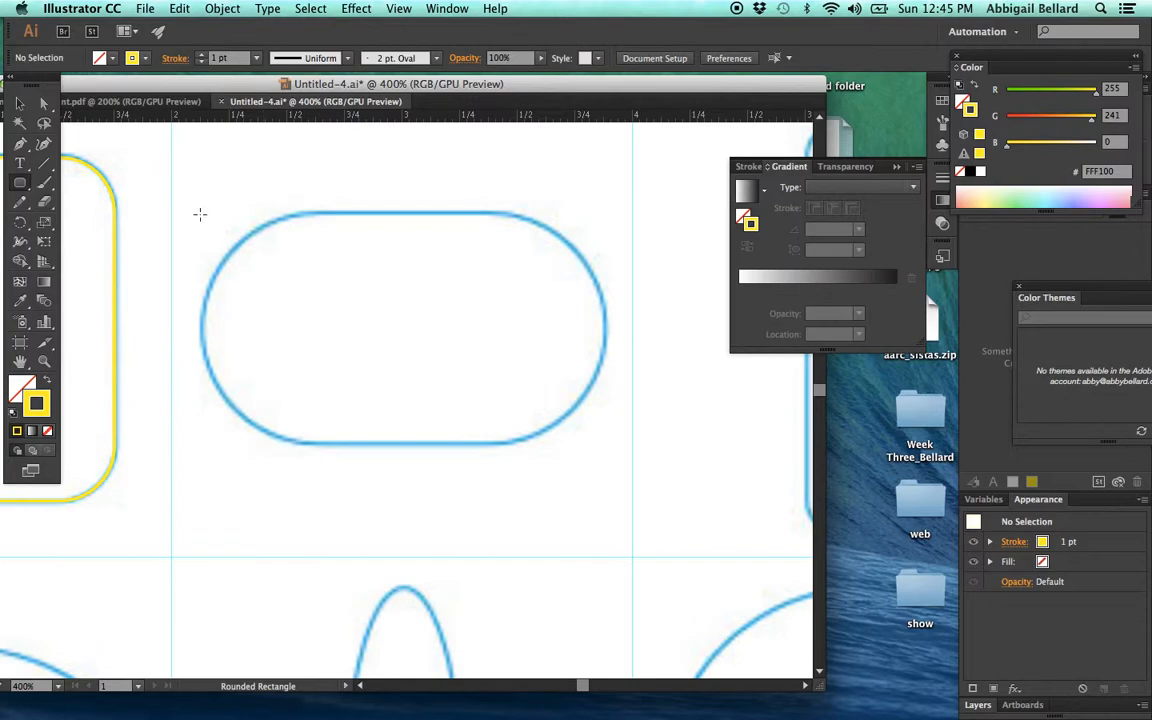
pyautogui.moveTo(194, 215); pyautogui.dragTo(605, 438)
pyautogui.press('Up')
pyautogui.press('Up')
pyautogui.press('Up')
pyautogui.press('Up')
pyautogui.press('Up')
pyautogui.press('Up')
pyautogui.press('Up')
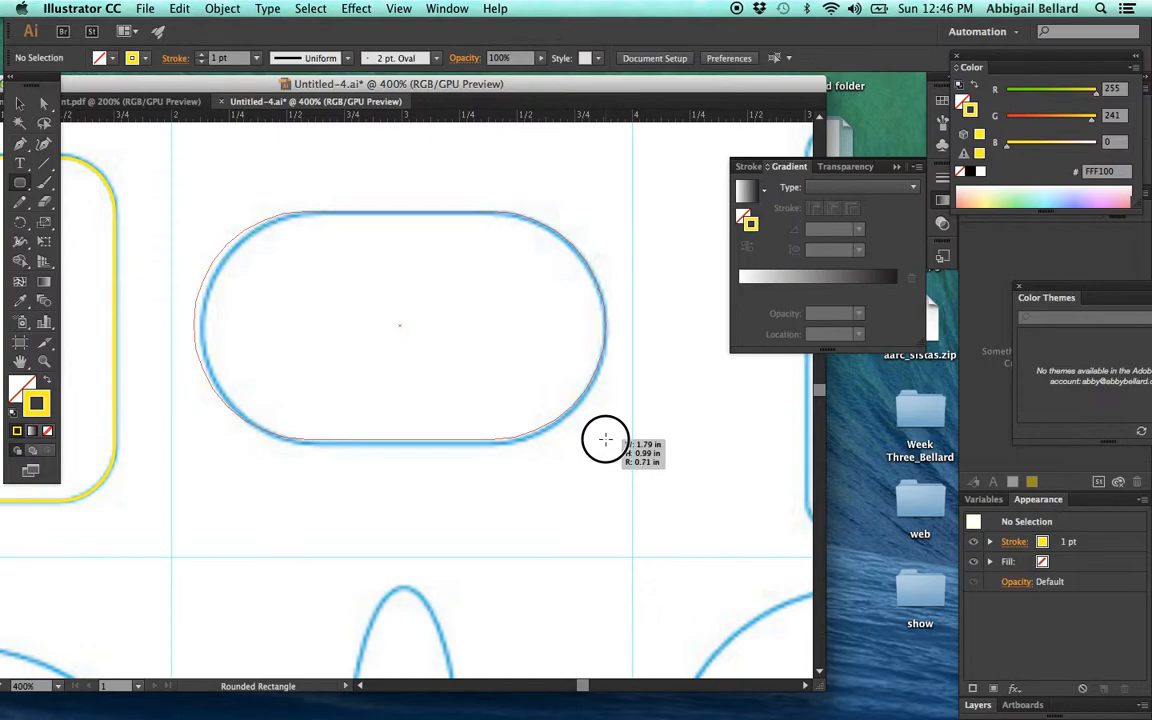
pyautogui.moveTo(605, 438); pyautogui.dragTo(605, 438)
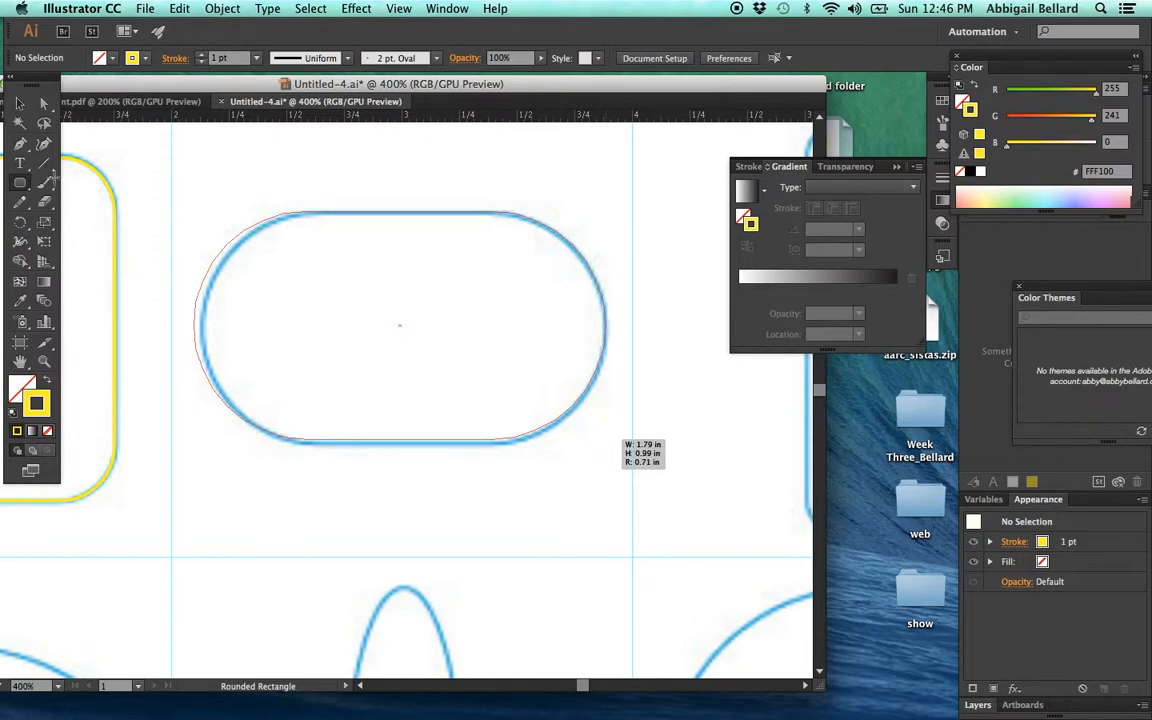
# - Move the traced pill onto the template outline, stretch its height to about 1 in, pull its right edge inward, and deselect it
pyautogui.click(22, 103)
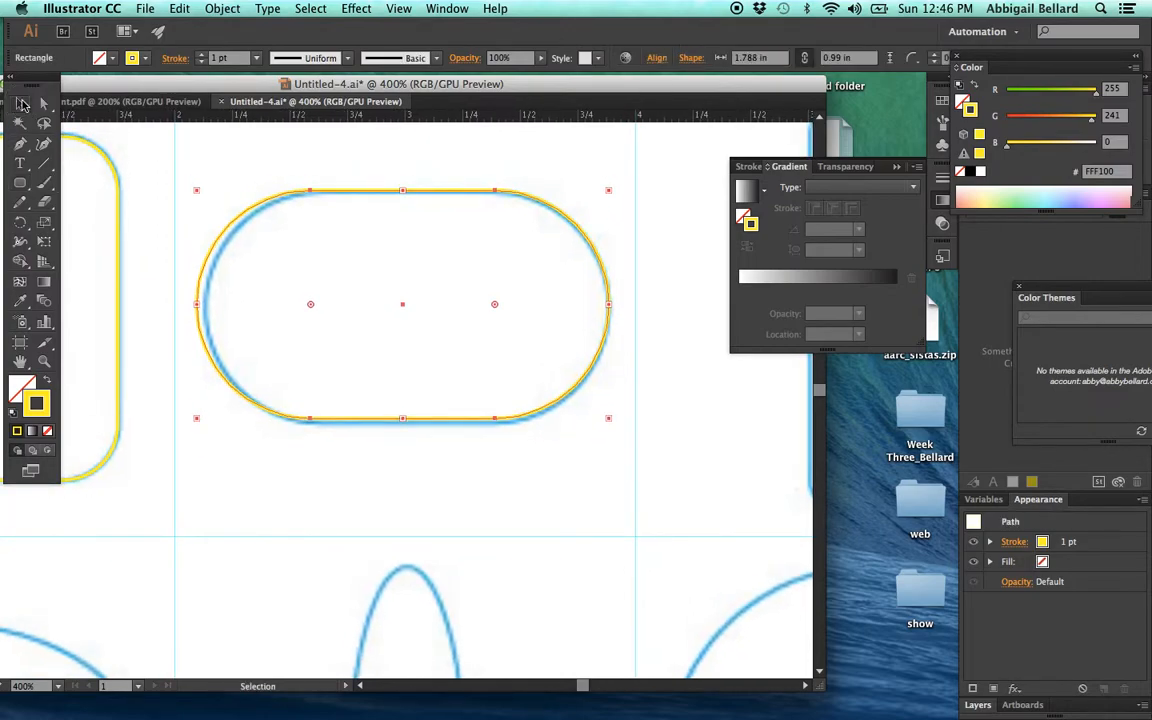
pyautogui.click(378, 472)
pyautogui.click(399, 417)
pyautogui.moveTo(404, 419)
pyautogui.mouseDown()
pyautogui.moveTo(411, 432)
pyautogui.moveTo(430, 417)
pyautogui.moveTo(340, 188)
pyautogui.moveTo(432, 188)
pyautogui.moveTo(239, 134)
pyautogui.moveTo(280, 325)
pyautogui.mouseUp()
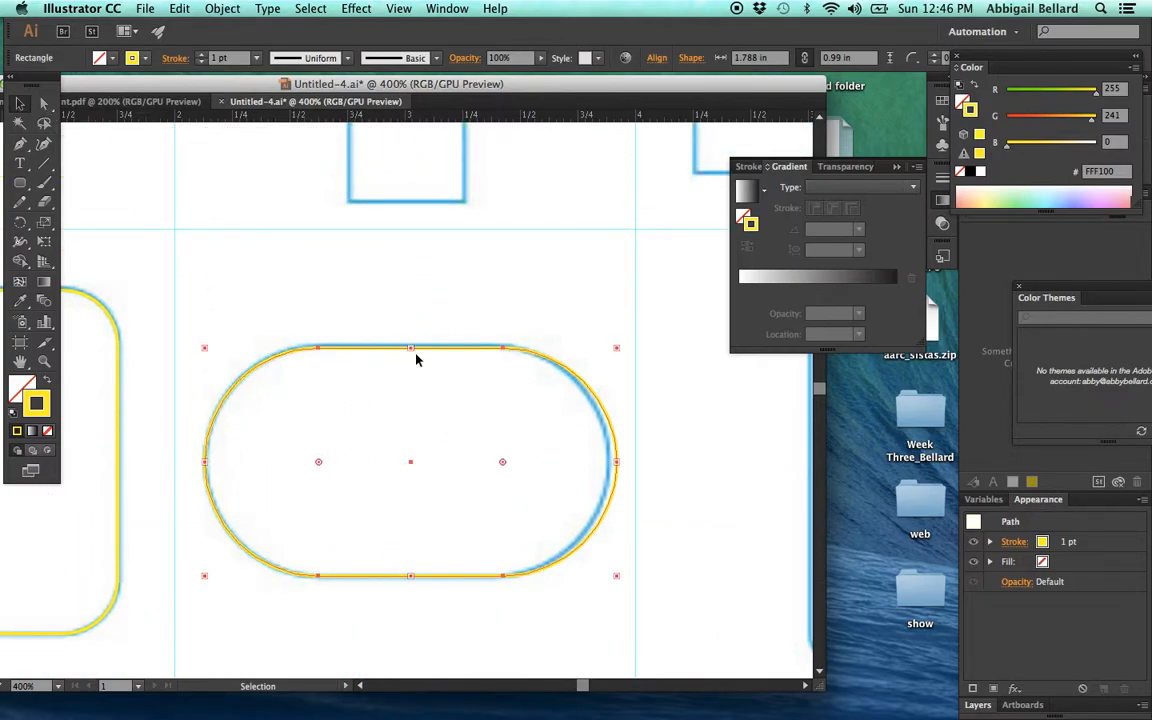
pyautogui.moveTo(411, 345)
pyautogui.mouseDown()
pyautogui.moveTo(418, 356)
pyautogui.moveTo(417, 342)
pyautogui.mouseUp()
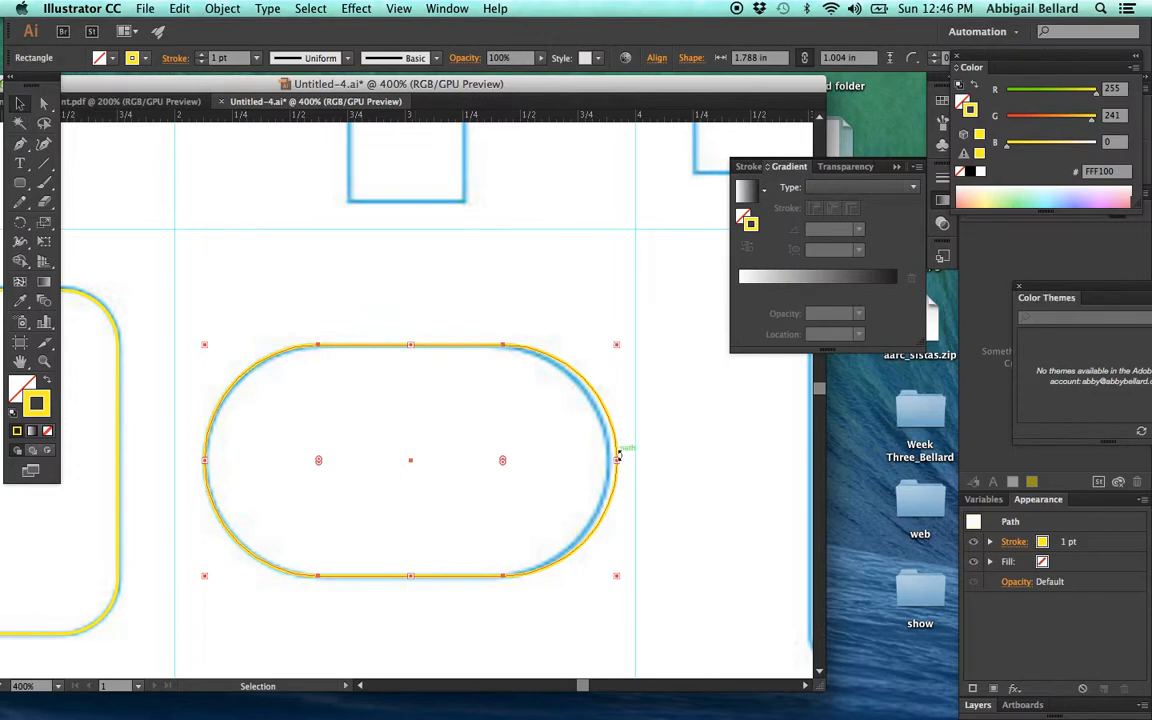
pyautogui.moveTo(617, 459); pyautogui.dragTo(609, 461)
pyautogui.click(505, 281)
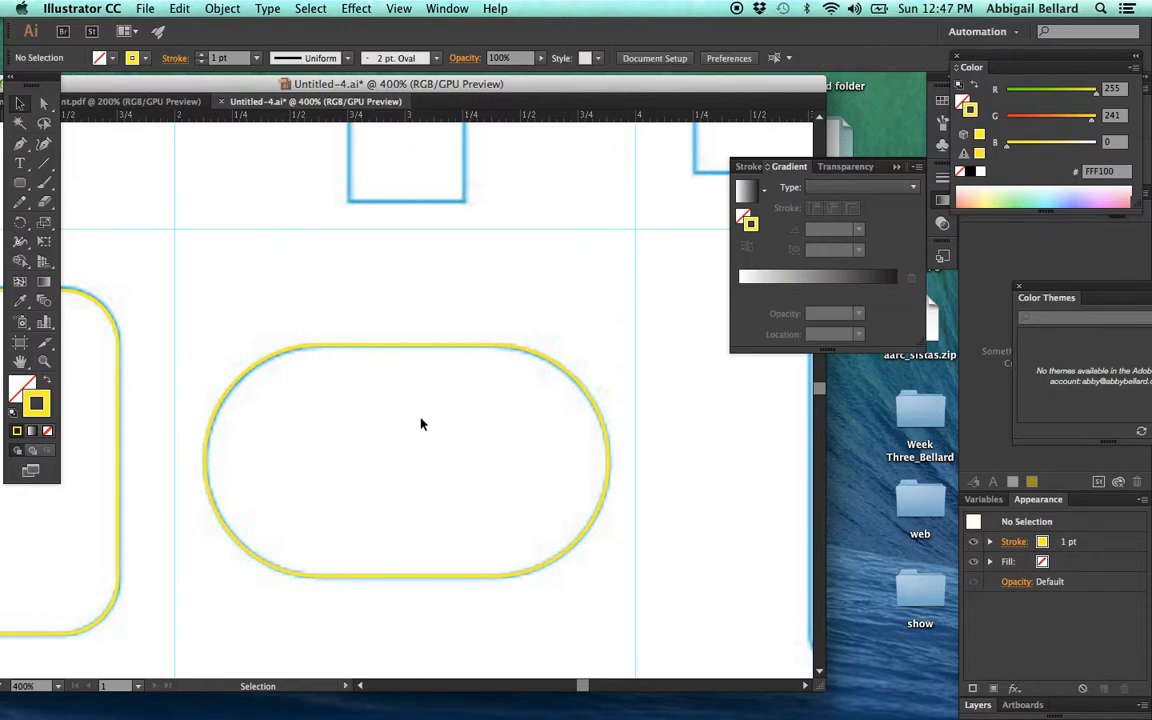
# - Trace the wide ellipse in the third row's first cell with the Ellipse tool, and deselect it
pyautogui.scroll(-10, 423, 421)
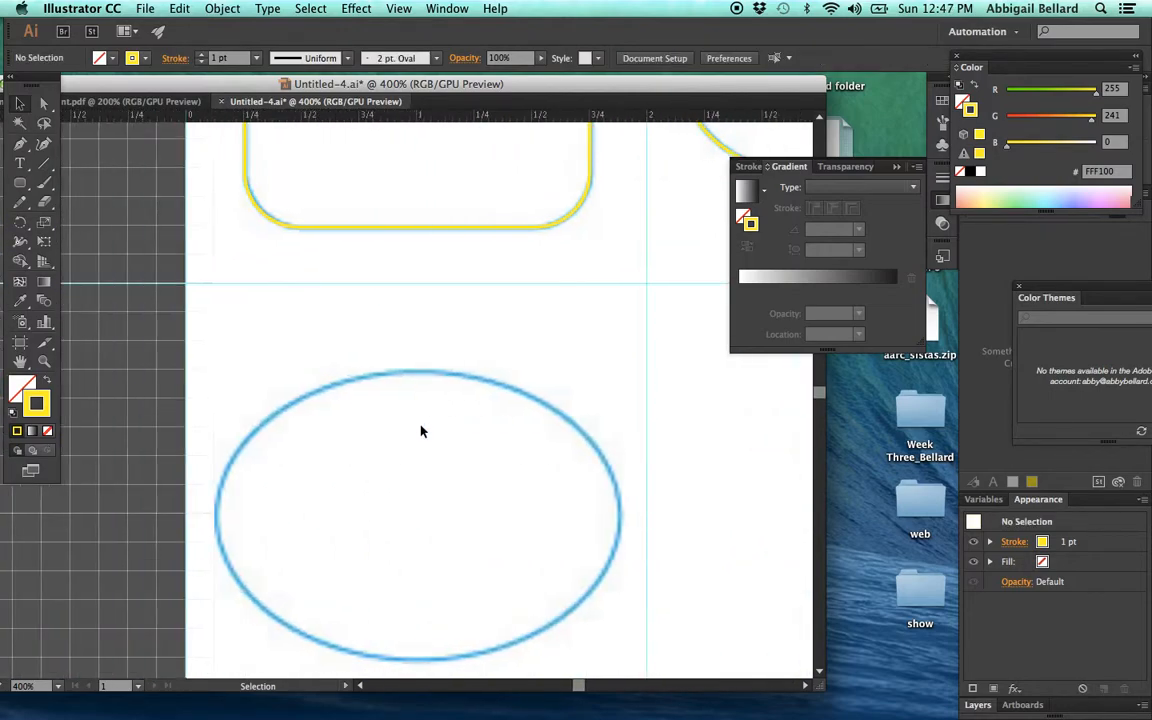
pyautogui.scroll(-5, 421, 424)
pyautogui.hscroll(3, 505, 432)
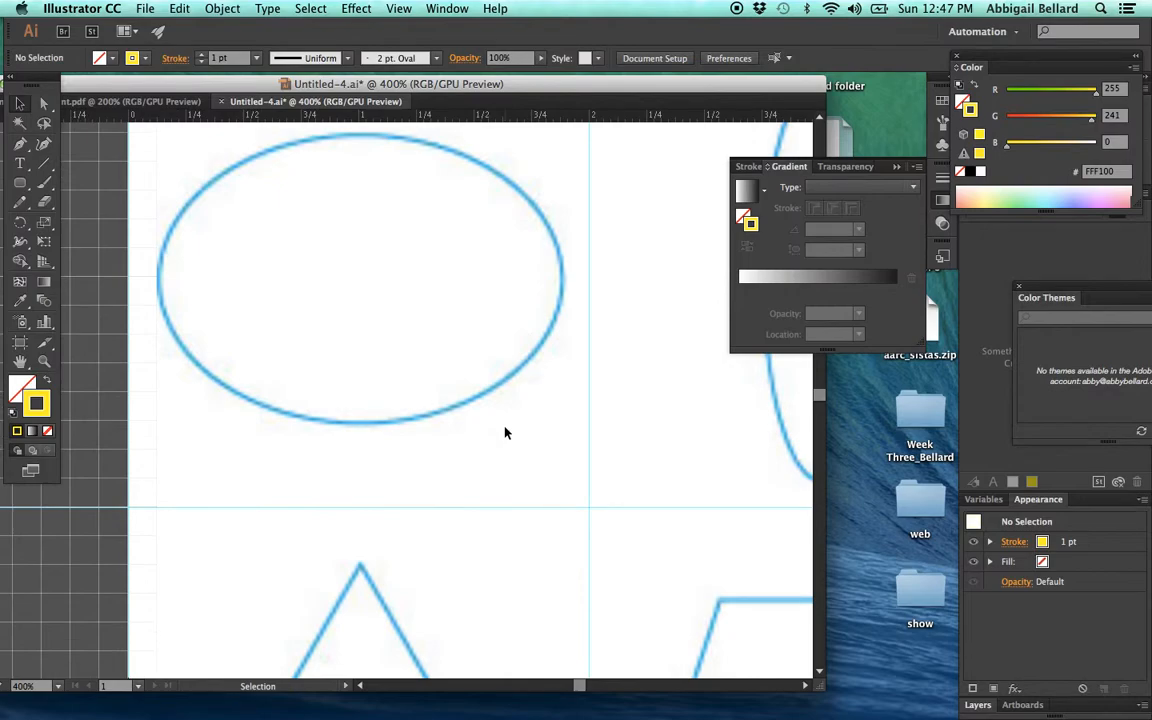
pyautogui.moveTo(20, 183); pyautogui.dragTo(116, 222)
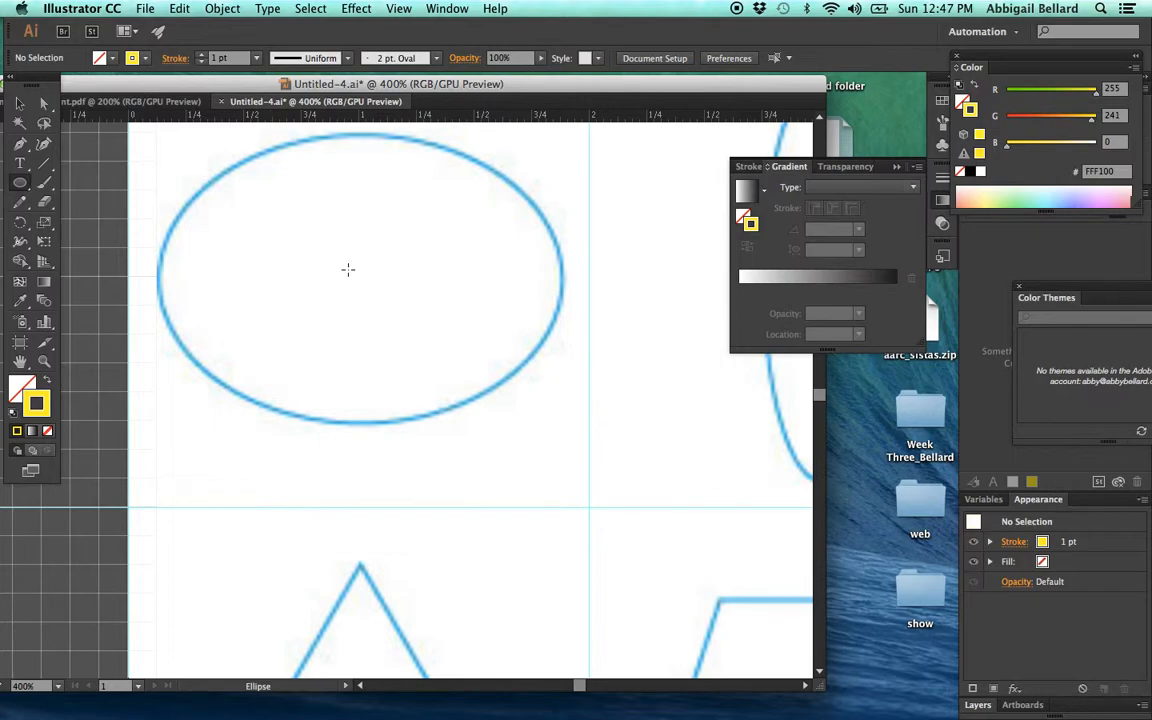
pyautogui.moveTo(347, 269); pyautogui.dragTo(685, 484)
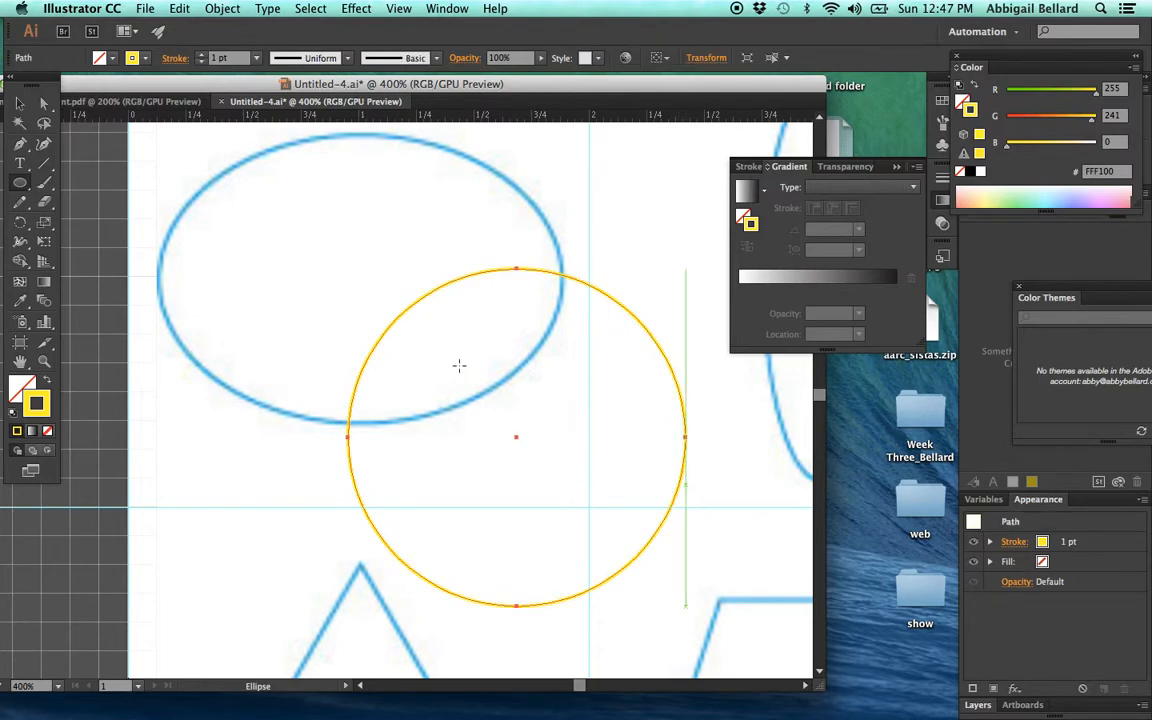
pyautogui.press('super+z')
pyautogui.scroll(3, 324, 257)
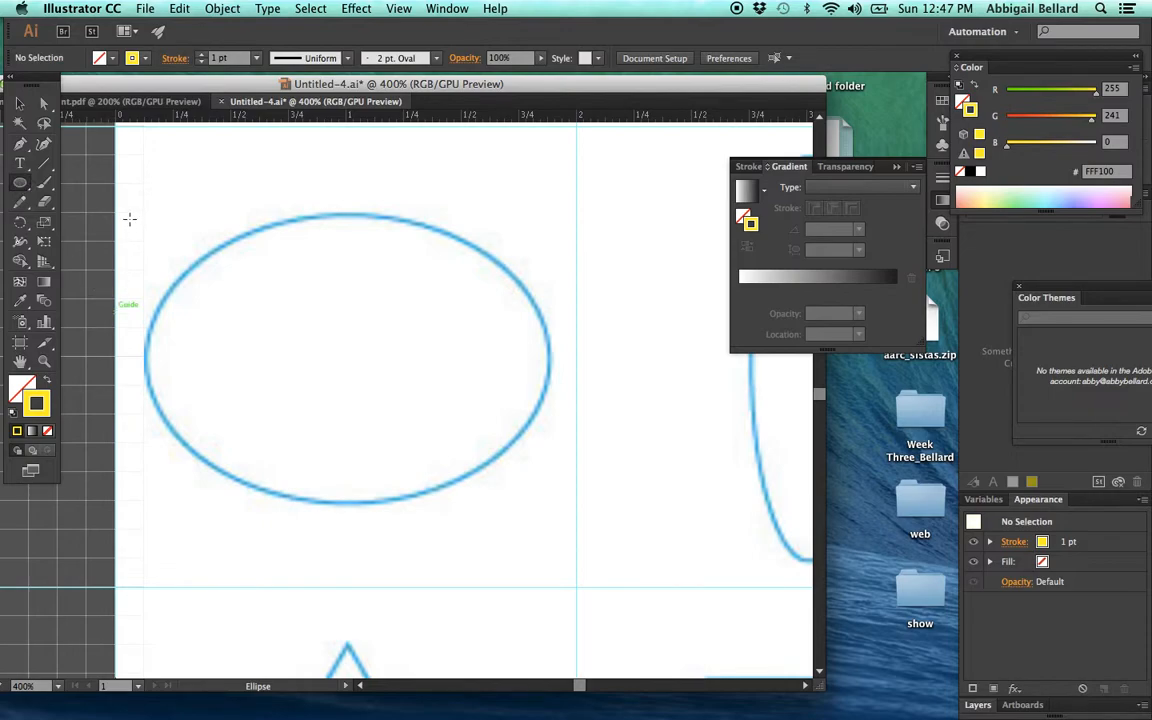
pyautogui.moveTo(129, 227); pyautogui.dragTo(547, 505)
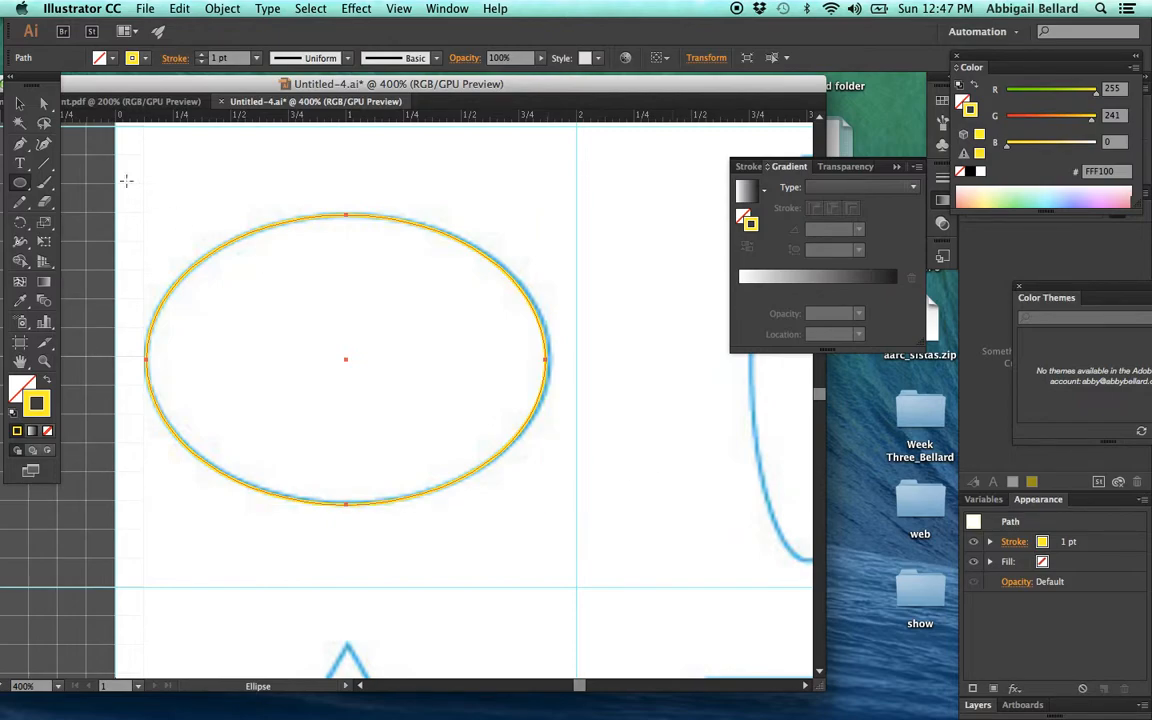
pyautogui.click(19, 102)
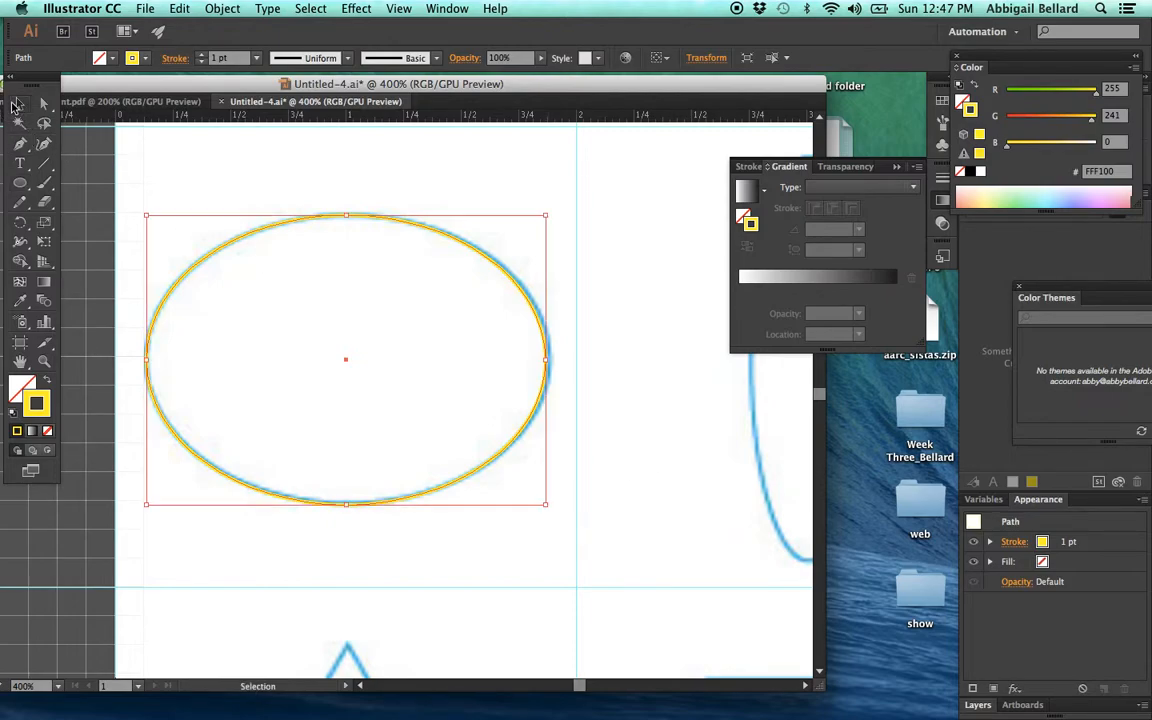
pyautogui.click(639, 348)
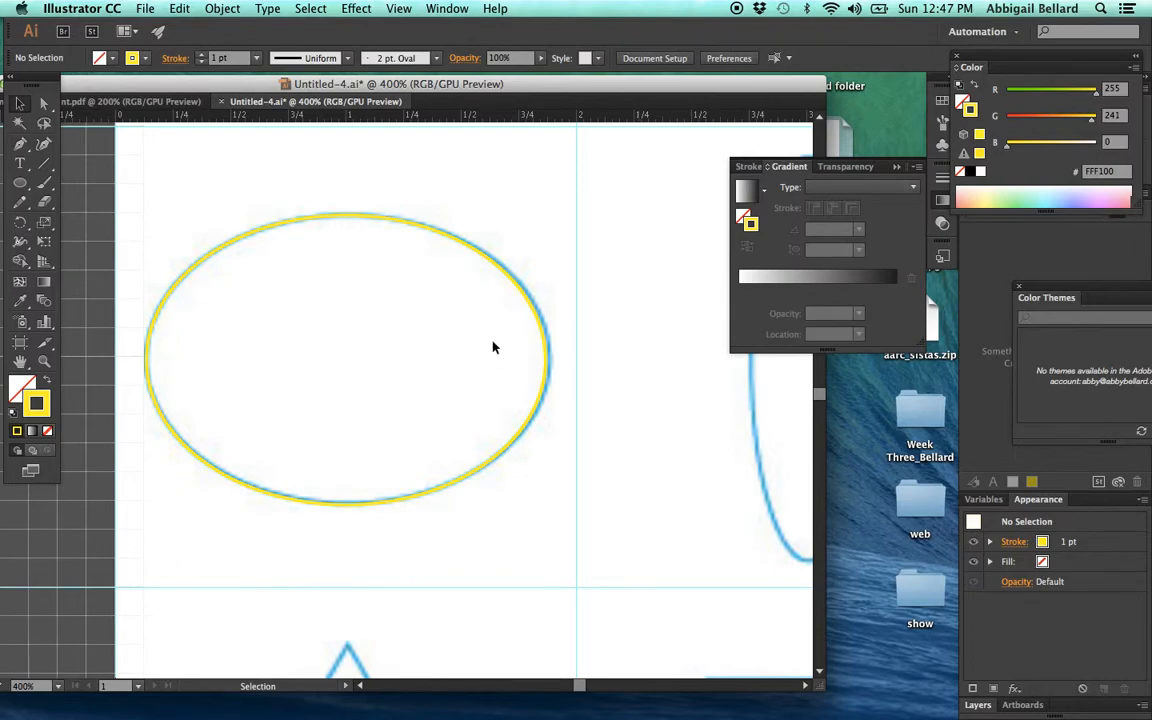
# - Trace the tall, narrow ellipse in the third row with the Ellipse tool, about 0.53 × 1.76 in, and deselect it
pyautogui.hscroll(5, 550, 355)
pyautogui.click(19, 183)
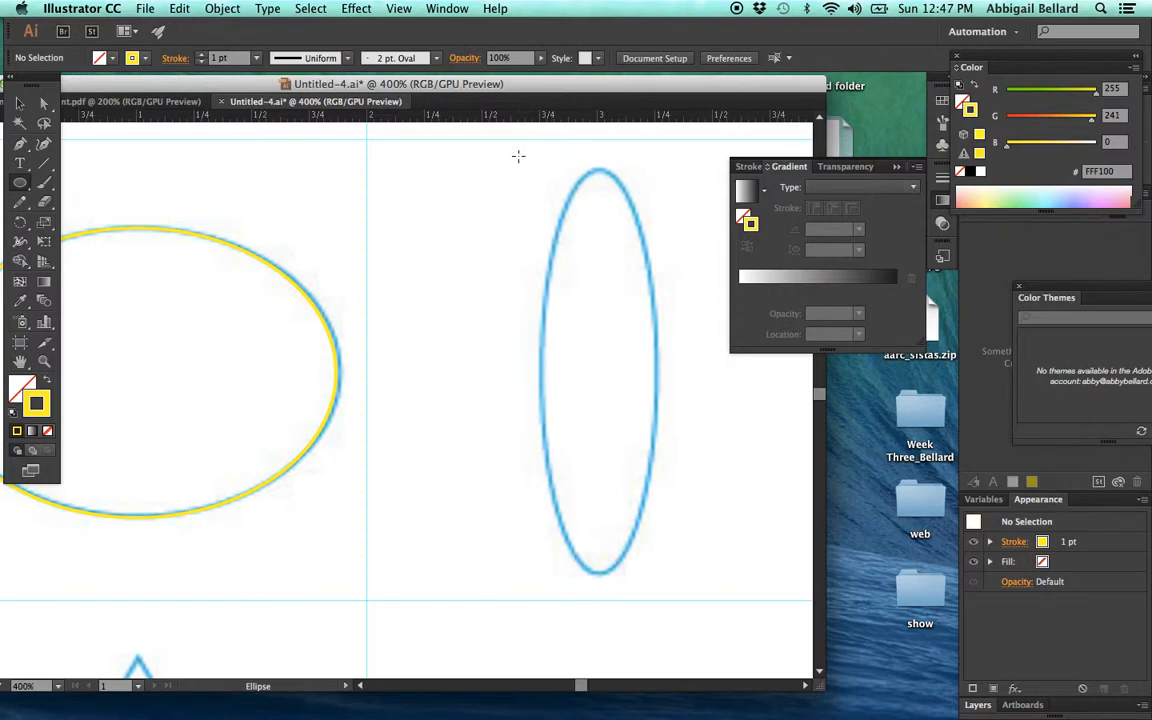
pyautogui.click(518, 155)
pyautogui.moveTo(518, 155); pyautogui.dragTo(666, 573)
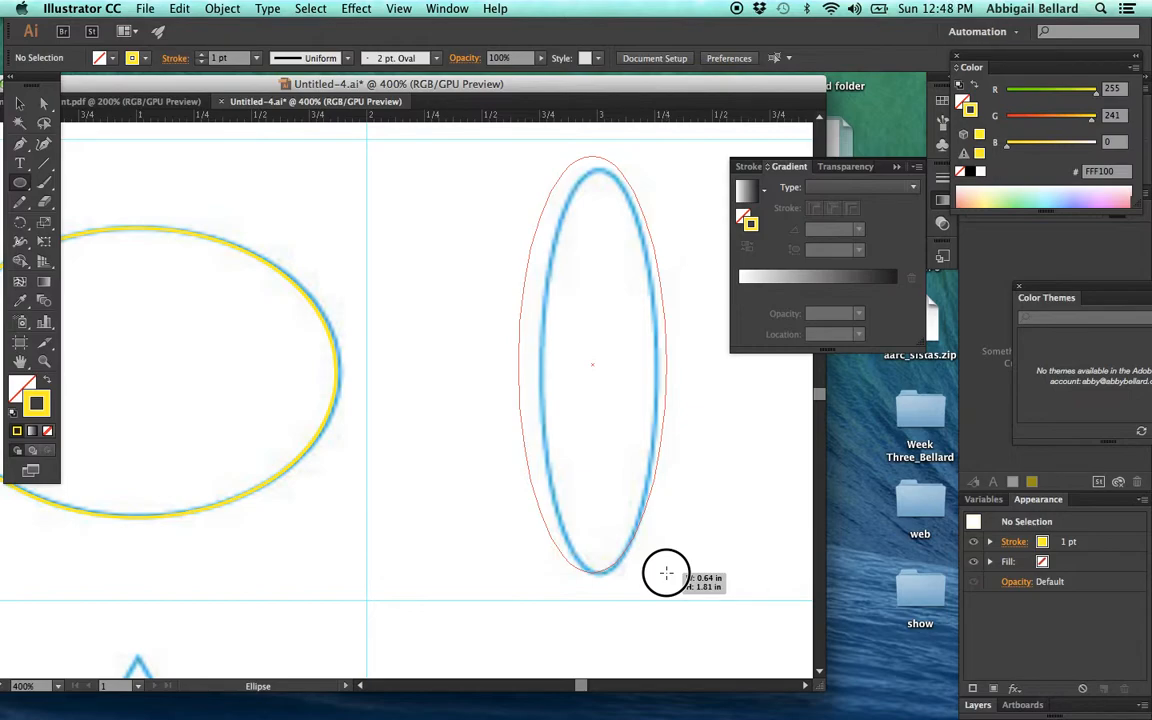
pyautogui.moveTo(666, 573)
pyautogui.mouseDown()
pyautogui.moveTo(702, 506)
pyautogui.moveTo(681, 571)
pyautogui.moveTo(658, 566)
pyautogui.moveTo(656, 618)
pyautogui.moveTo(663, 578)
pyautogui.moveTo(627, 557)
pyautogui.moveTo(656, 569)
pyautogui.mouseUp()
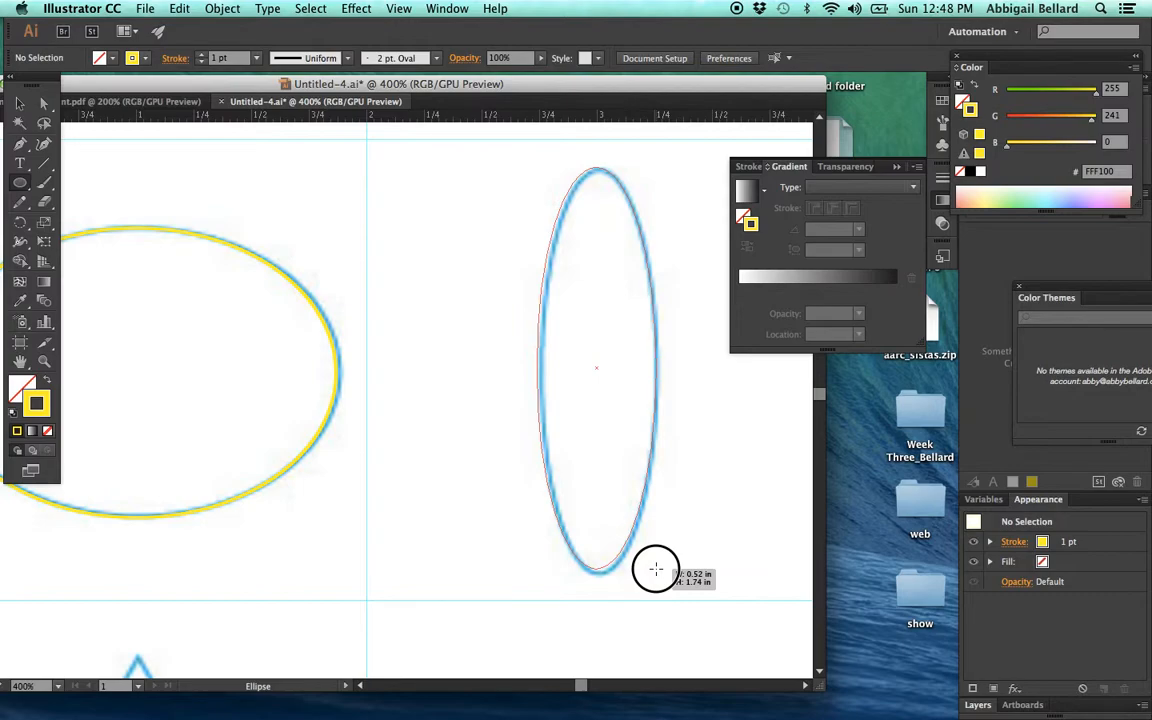
pyautogui.moveTo(655, 569); pyautogui.dragTo(660, 574)
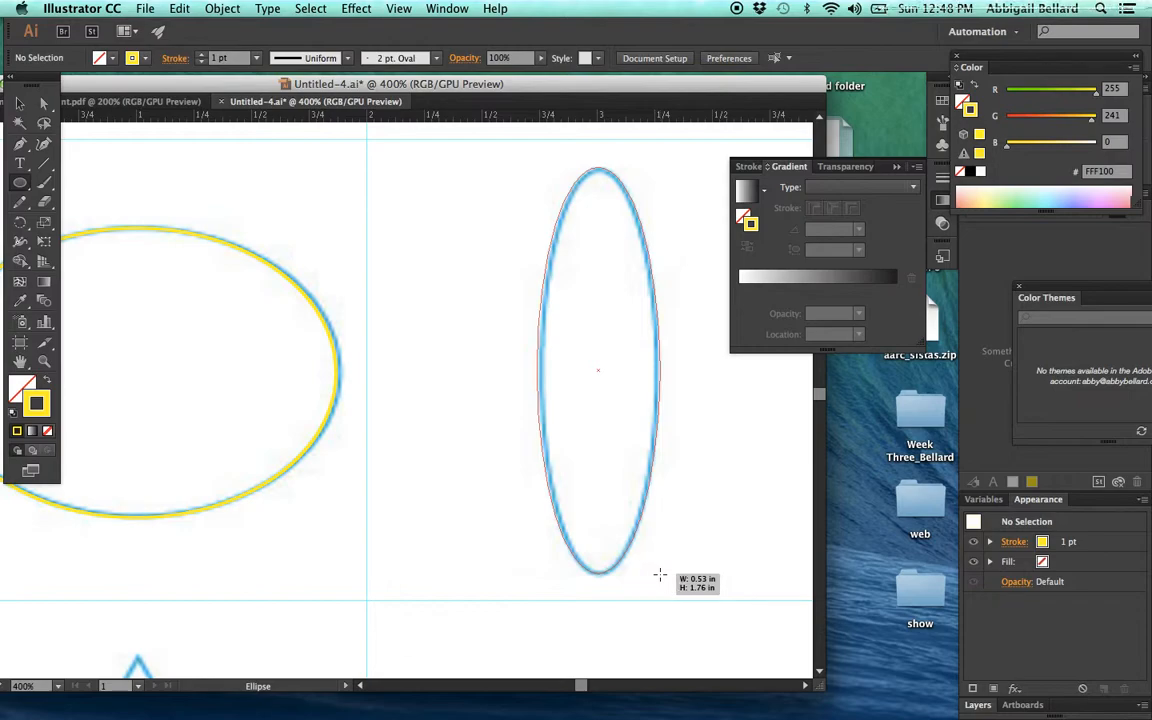
pyautogui.click(660, 574)
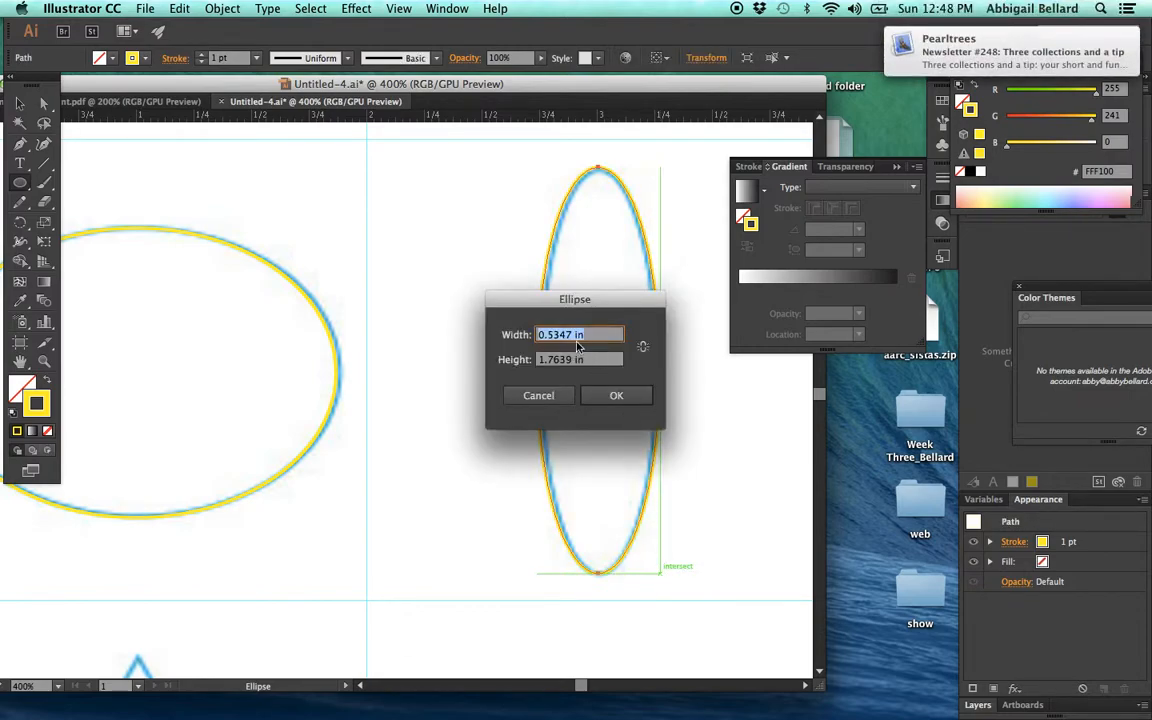
pyautogui.click(538, 396)
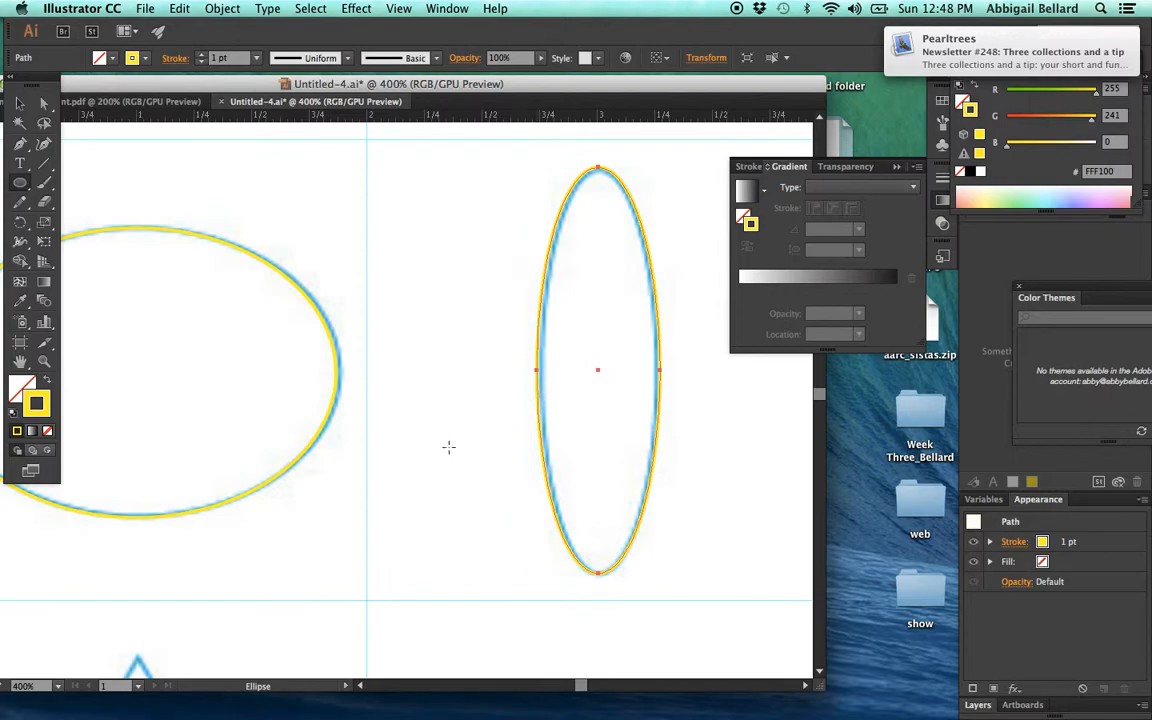
pyautogui.press('v')
pyautogui.click(414, 282)
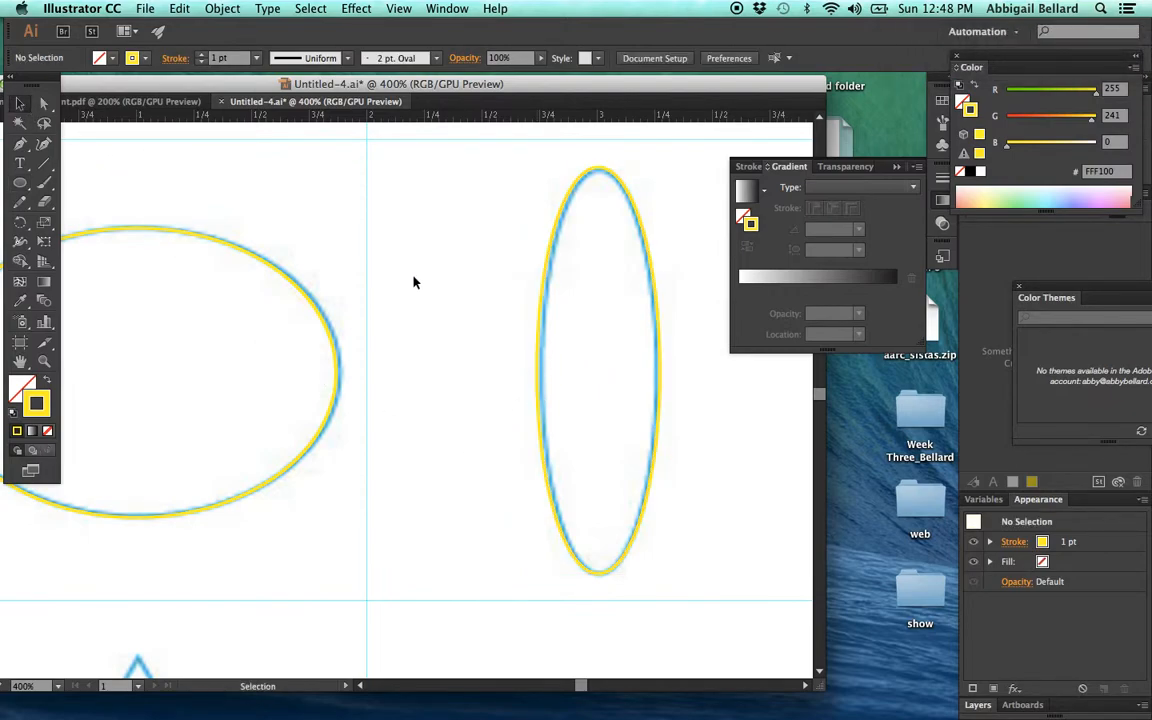
# - Trace the triangle in the fourth row with the Polygon tool, setting the polygon to three sides and fitting it to the outline
pyautogui.scroll(-10, 490, 366)
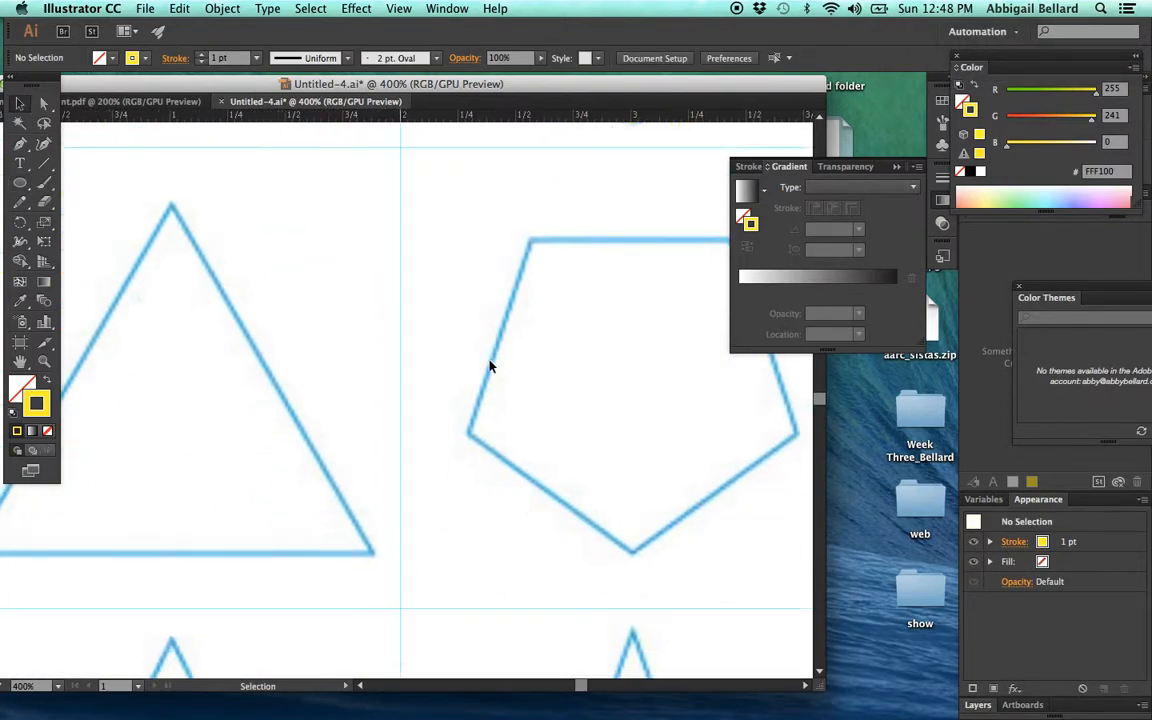
pyautogui.hscroll(-5, 490, 366)
pyautogui.scroll(-5, 490, 366)
pyautogui.hscroll(-2, 490, 366)
pyautogui.scroll(3, 488, 365)
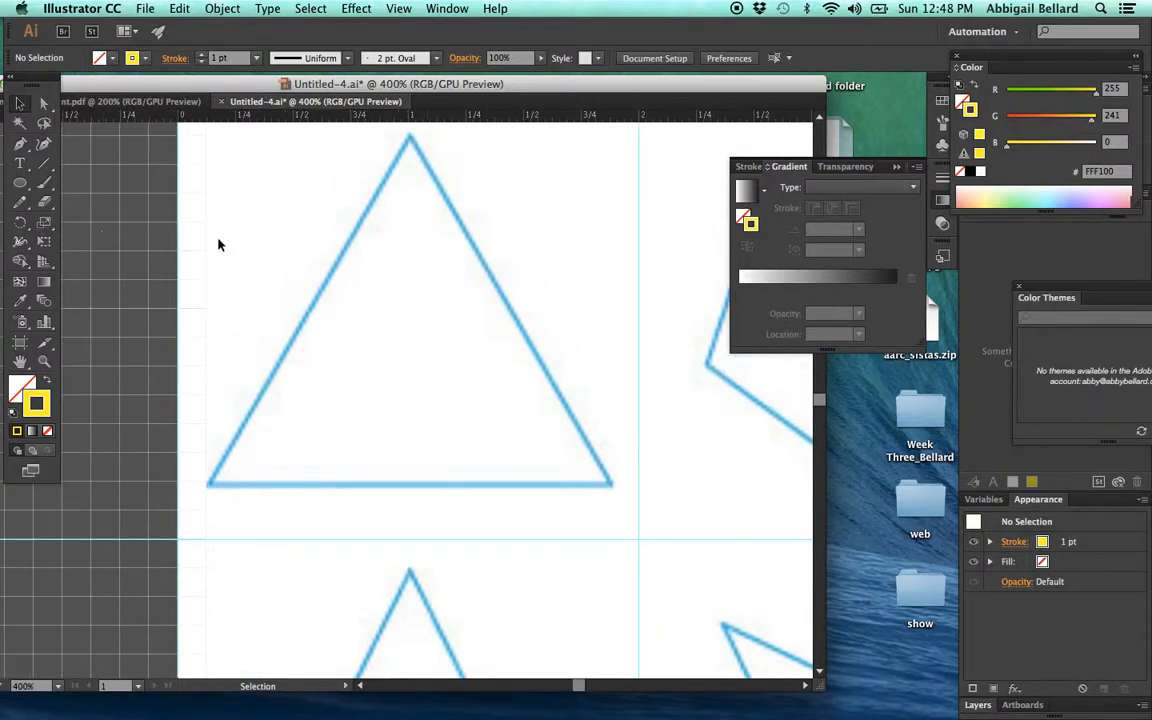
pyautogui.scroll(3, 478, 318)
pyautogui.moveTo(20, 182); pyautogui.dragTo(112, 248)
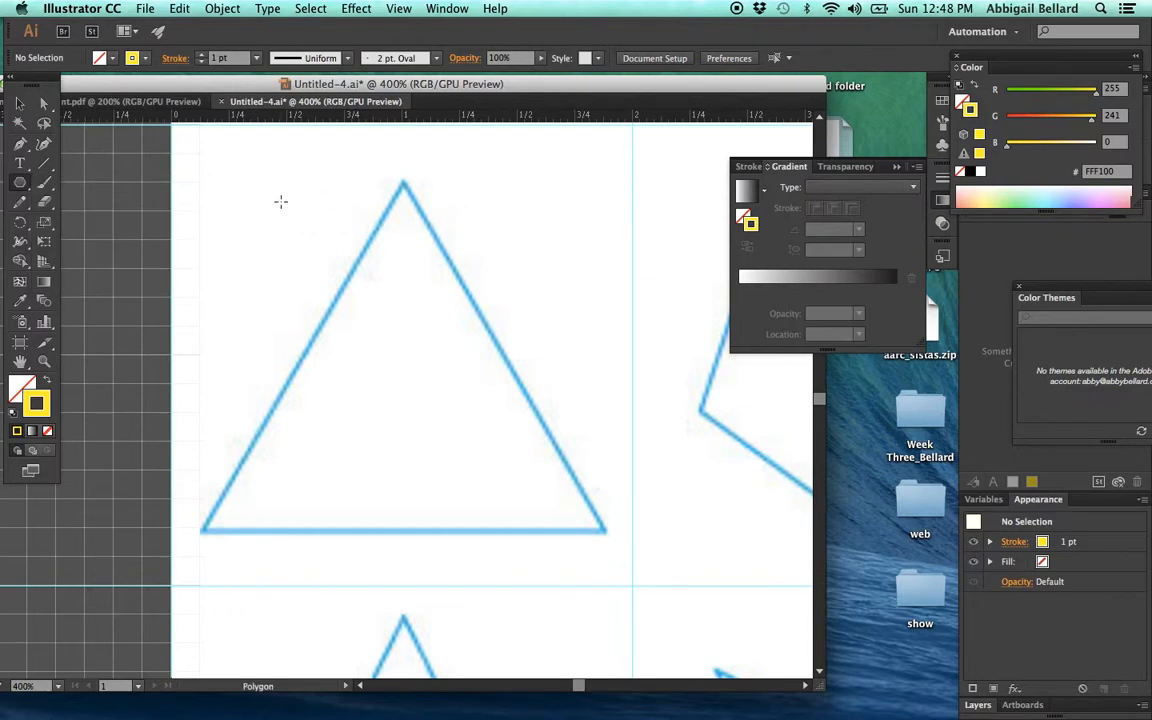
pyautogui.moveTo(403, 186); pyautogui.dragTo(376, 372)
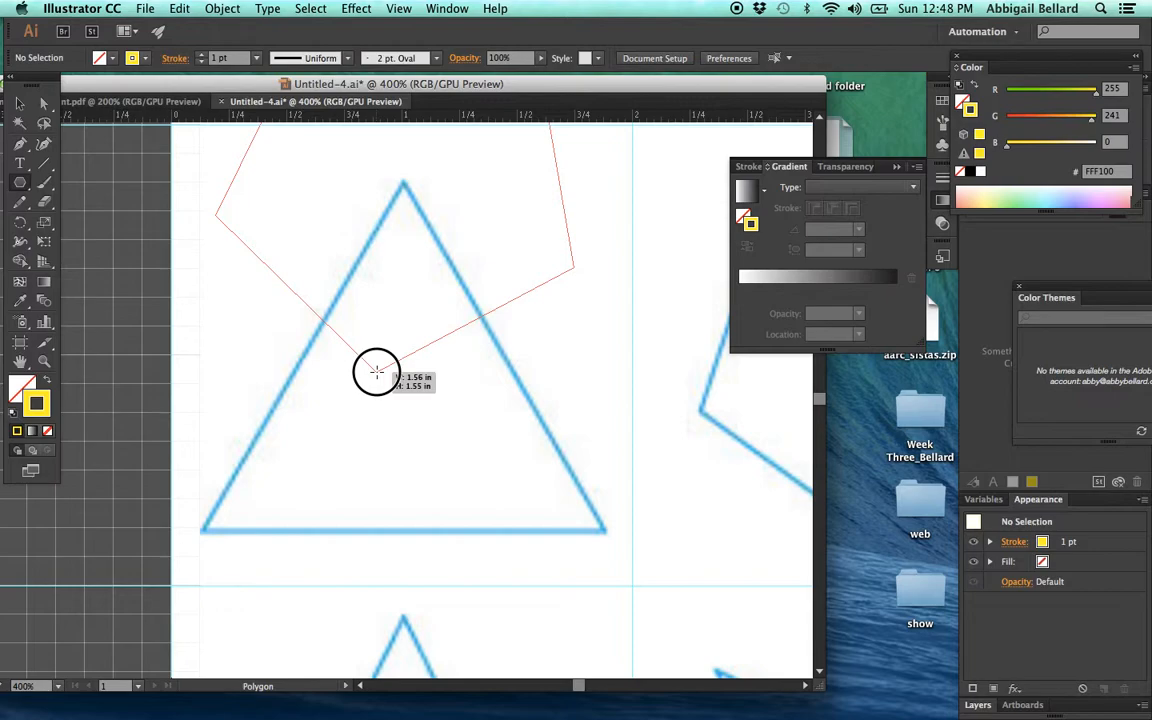
pyautogui.moveTo(376, 372); pyautogui.dragTo(404, 185)
pyautogui.press('Up')
pyautogui.press('Up')
pyautogui.press('Up')
pyautogui.press('Down')
pyautogui.press('Down')
pyautogui.press('Down')
pyautogui.press('Down')
pyautogui.press('Down')
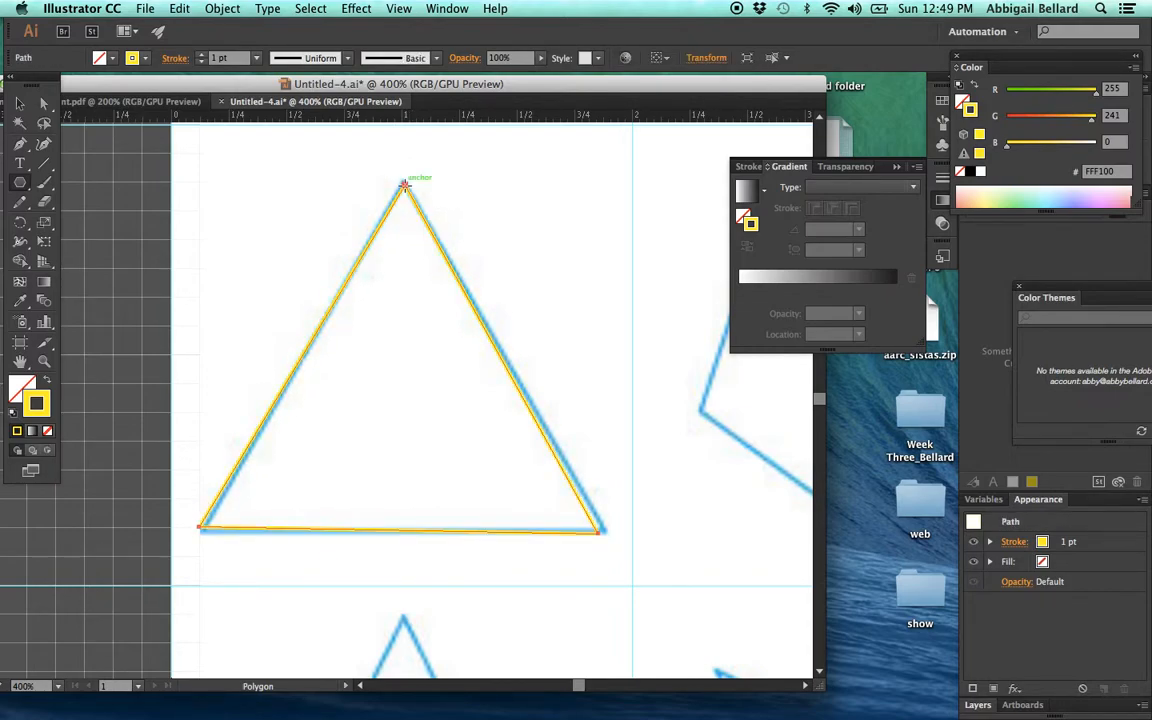
# - Rotate the traced triangle slightly and stretch its lower-right side to level its base with the template outline, and deselect it
pyautogui.press('v')
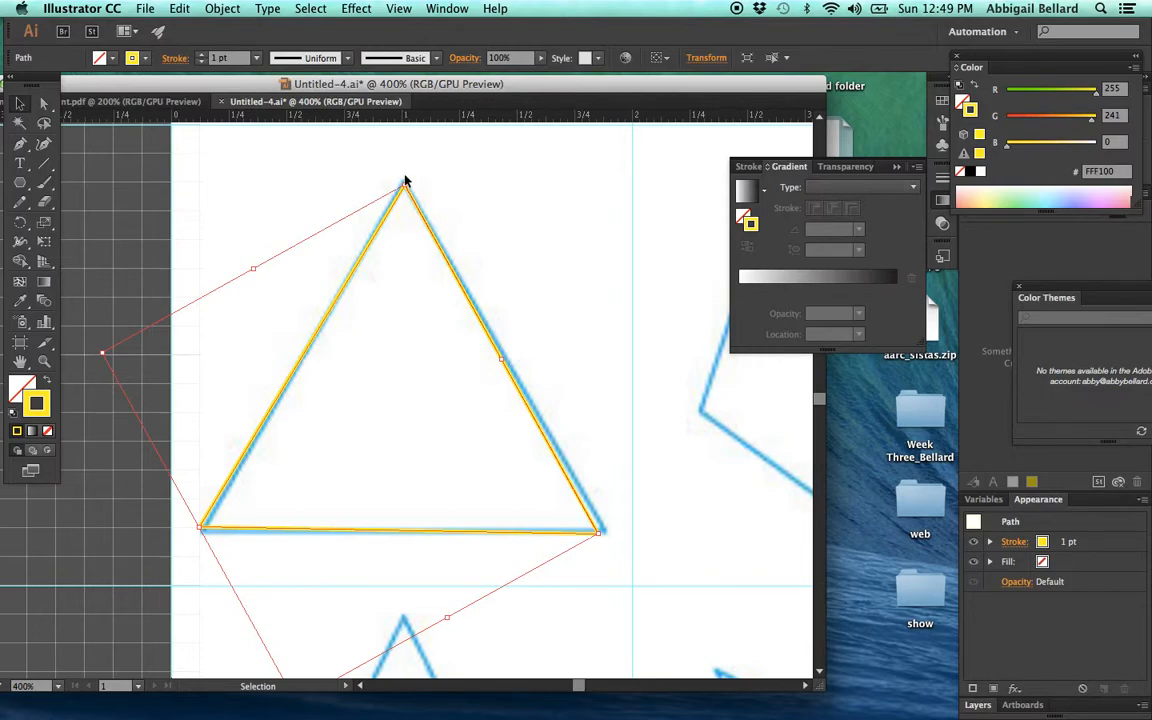
pyautogui.press('super+shift+a')
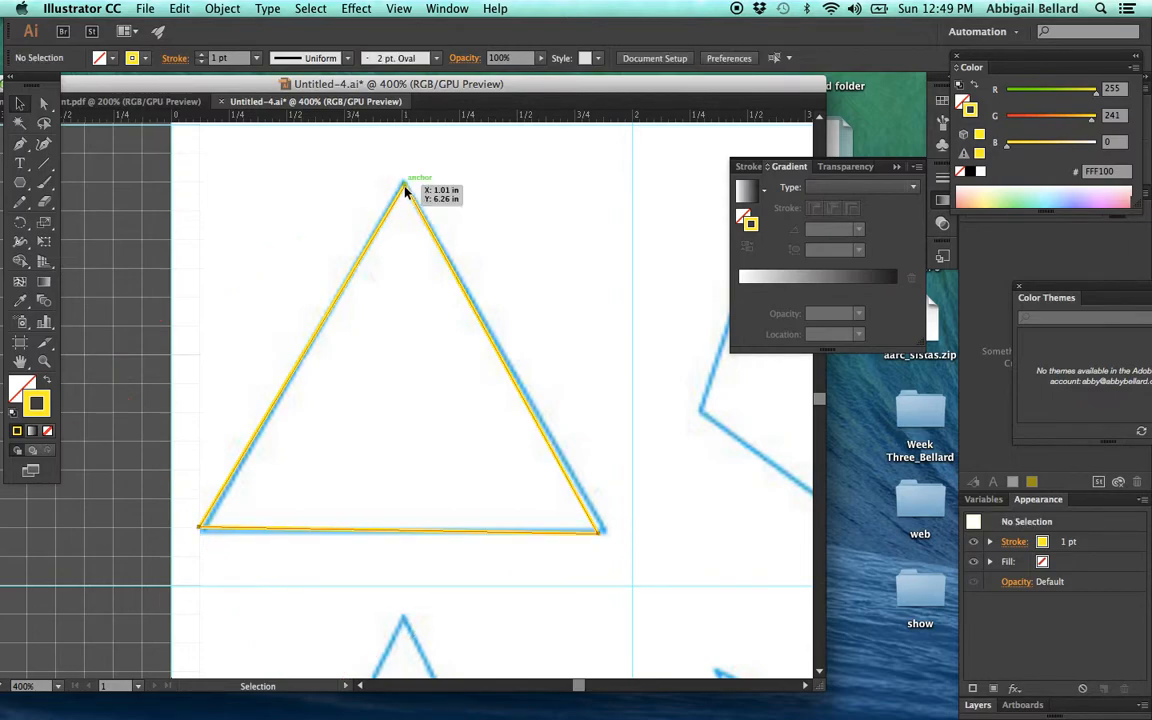
pyautogui.click(403, 181)
pyautogui.click(405, 181)
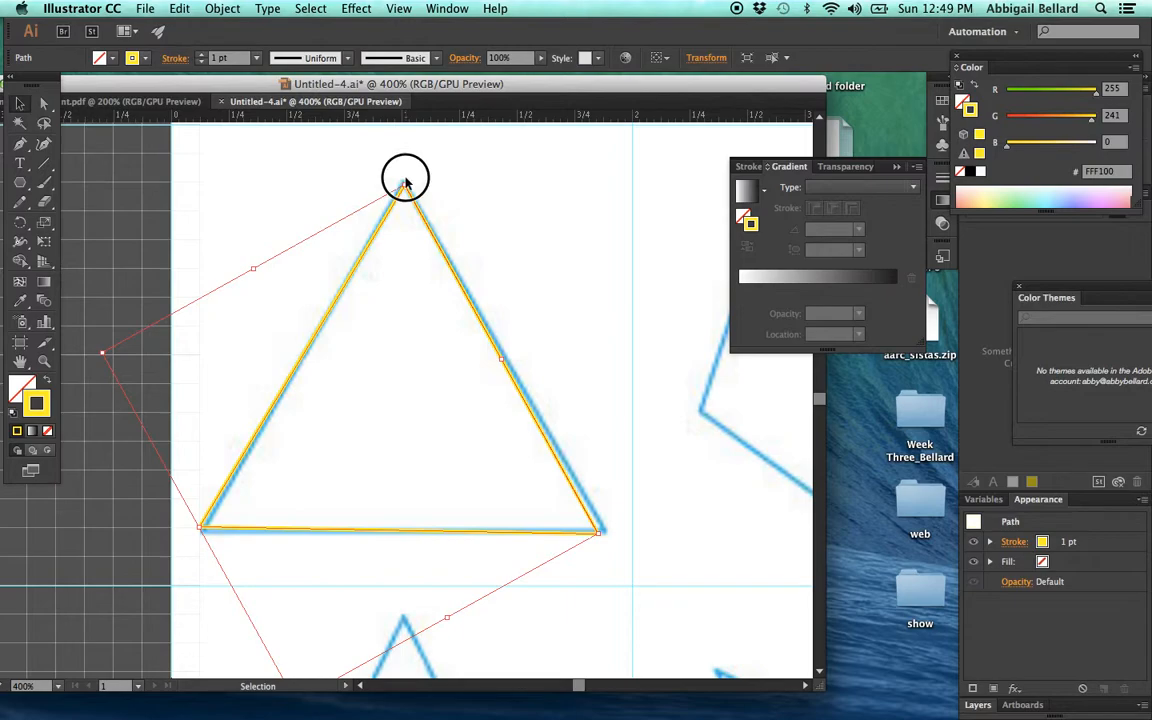
pyautogui.moveTo(405, 181); pyautogui.dragTo(398, 183)
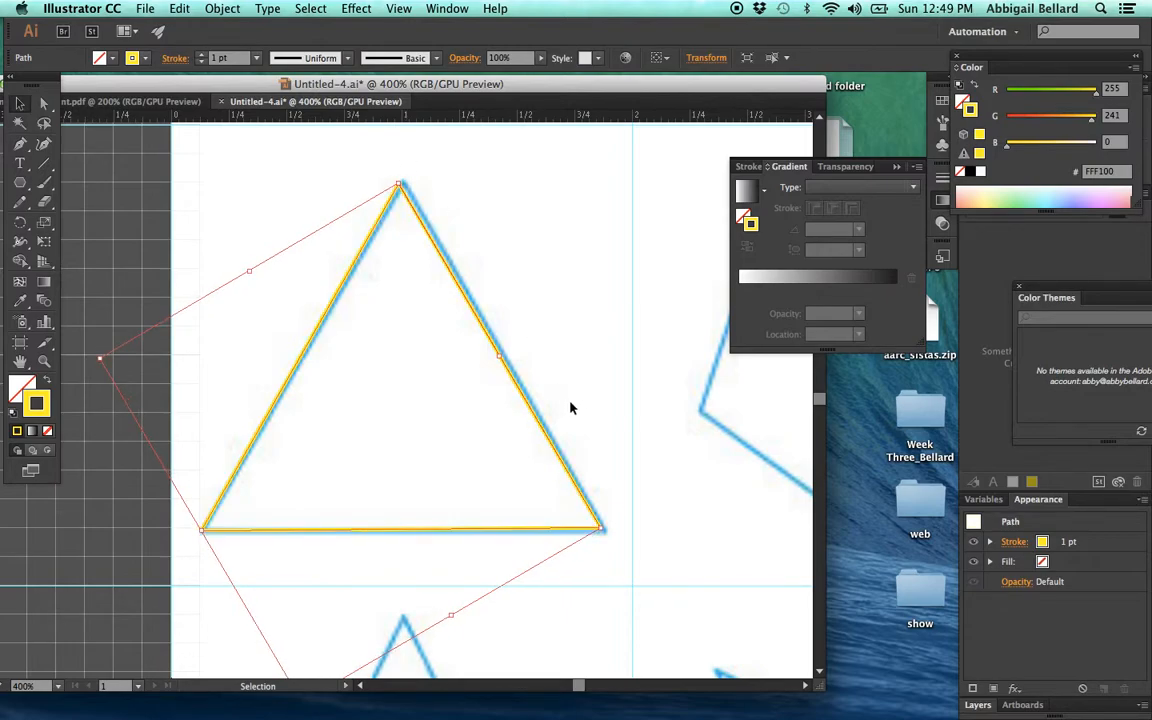
pyautogui.moveTo(453, 615); pyautogui.dragTo(462, 618)
pyautogui.click(534, 304)
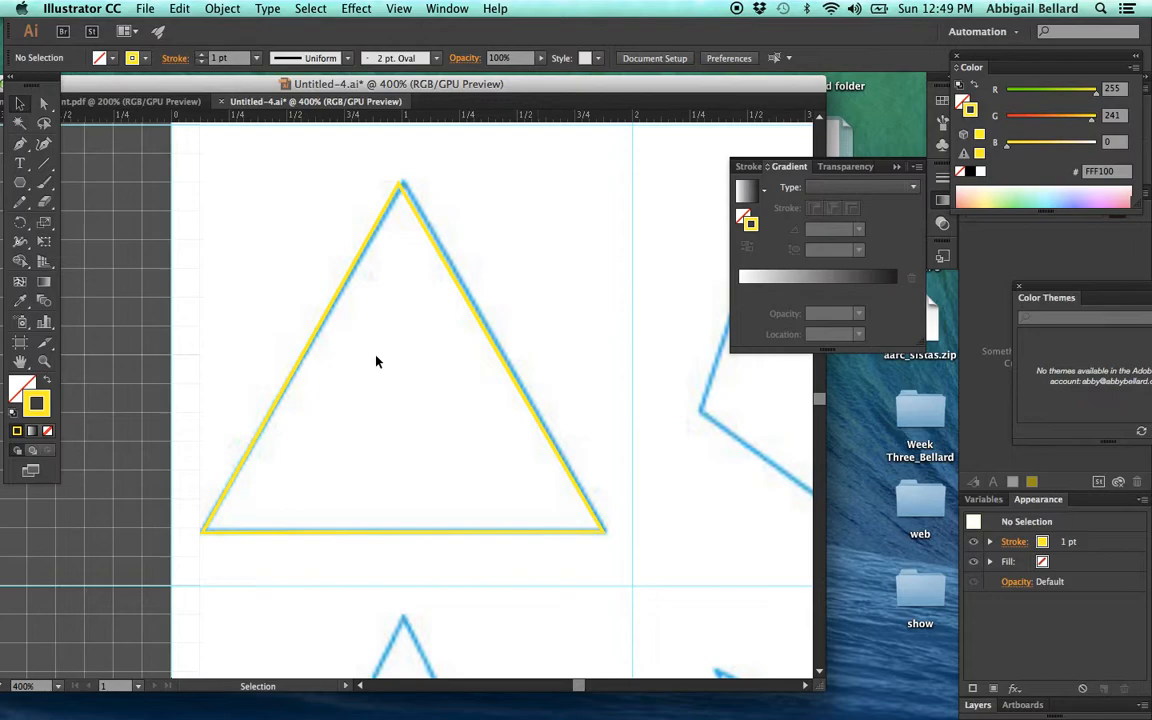
# - Trace the pentagon in the fourth row with the Polygon tool, setting the polygon to five sides and fitting it to the outline
pyautogui.hscroll(10, 376, 362)
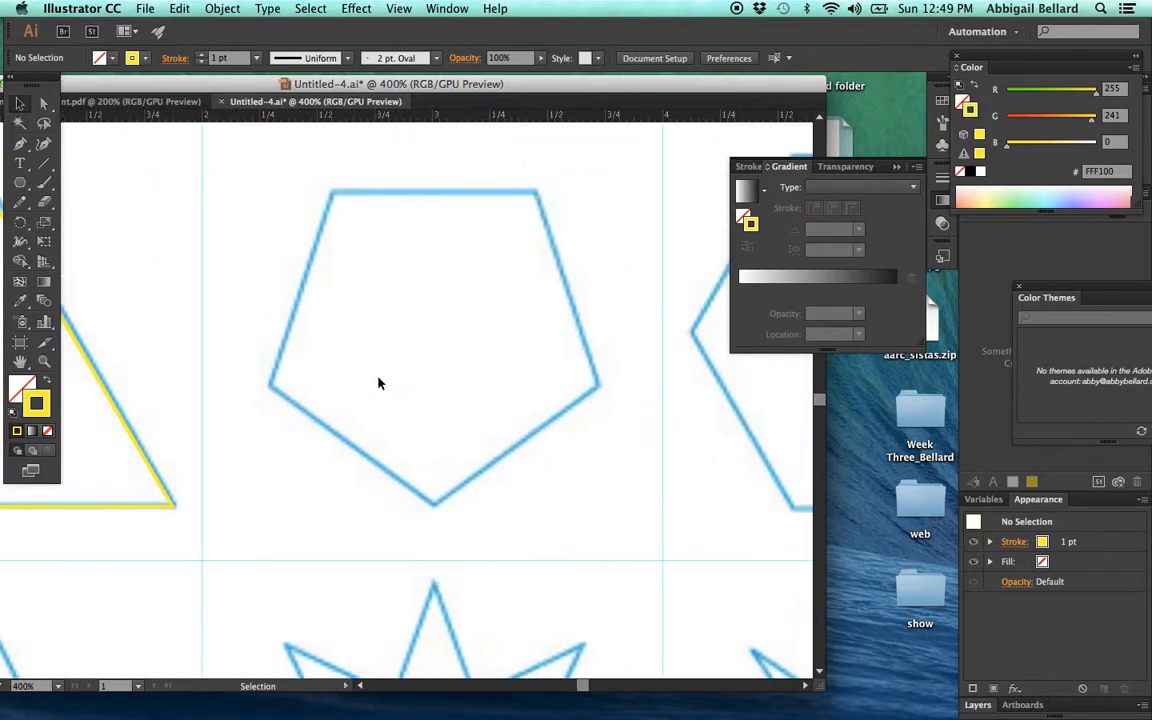
pyautogui.keyDown('alt'); pyautogui.click(19, 184); pyautogui.keyUp('alt')
pyautogui.moveTo(333, 193); pyautogui.dragTo(600, 388)
pyautogui.press('Up')
pyautogui.press('Up')
pyautogui.press('Up')
pyautogui.press('Up')
pyautogui.press('Down')
pyautogui.press('Down')
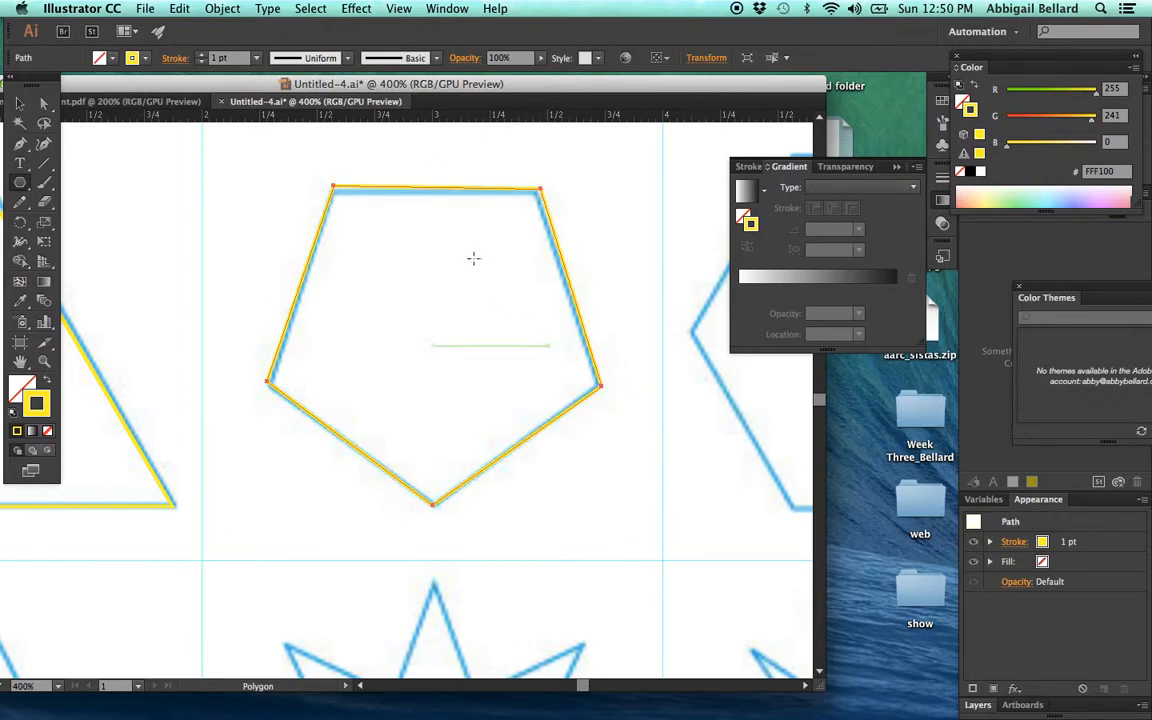
# - Trace the star in the fifth row's middle cell with the Star tool, using eight points and radii of about 0.95 and 0.48 in
pyautogui.hscroll(10, 408, 263)
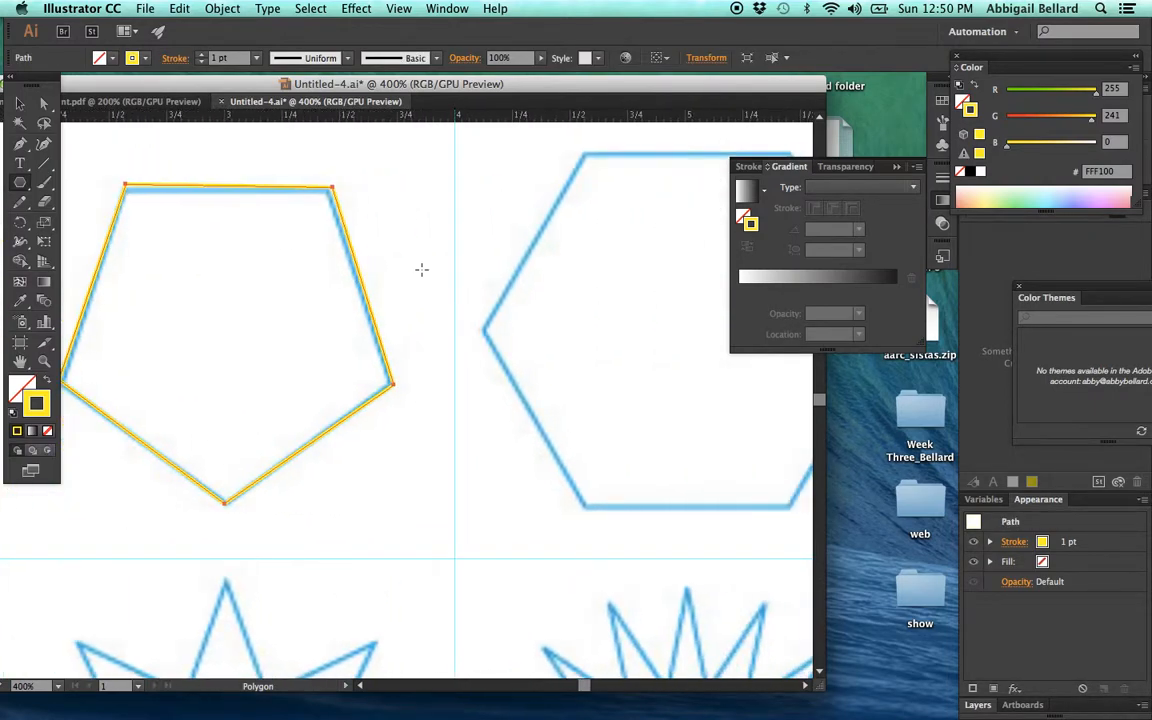
pyautogui.scroll(-11, 421, 269)
pyautogui.hscroll(-7, 421, 269)
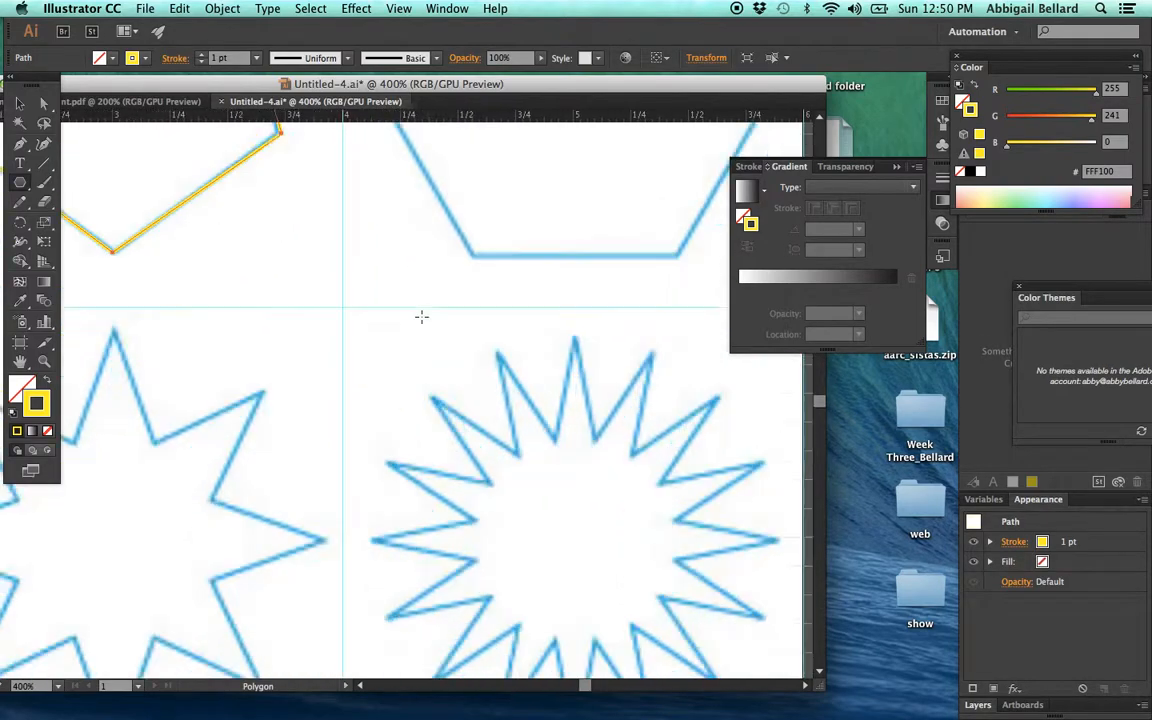
pyautogui.moveTo(20, 182); pyautogui.dragTo(85, 264)
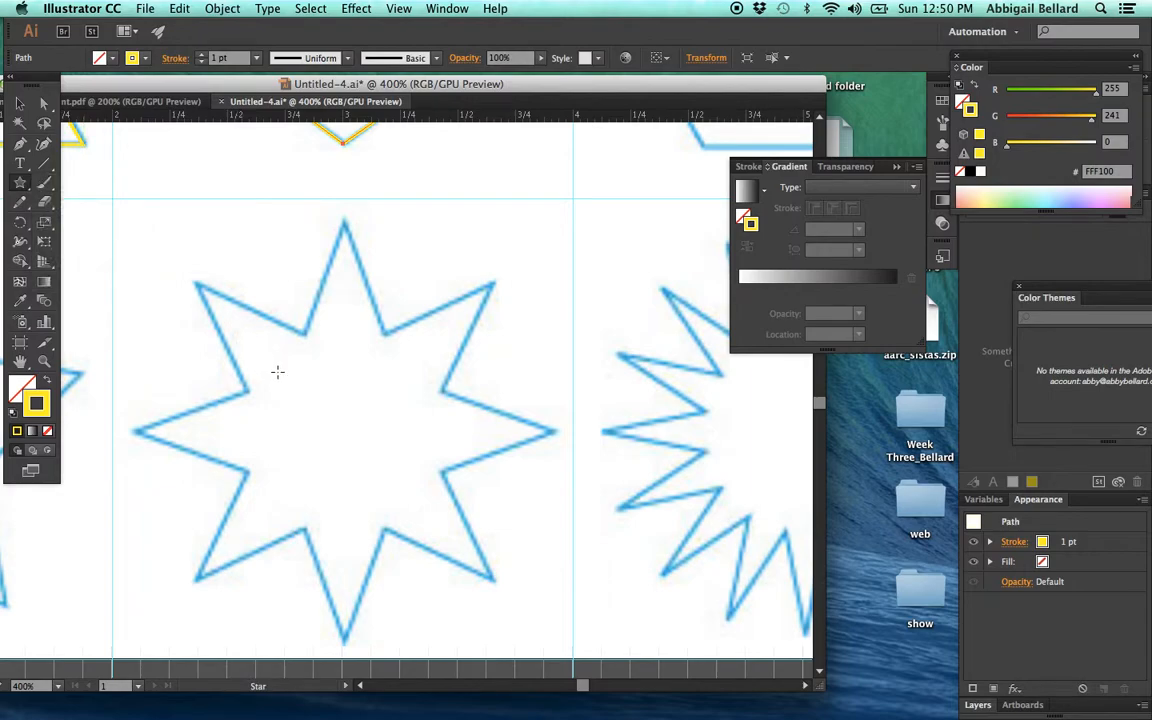
pyautogui.moveTo(328, 421); pyautogui.dragTo(492, 589)
pyautogui.press('Up')
pyautogui.press('Up')
pyautogui.press('Up')
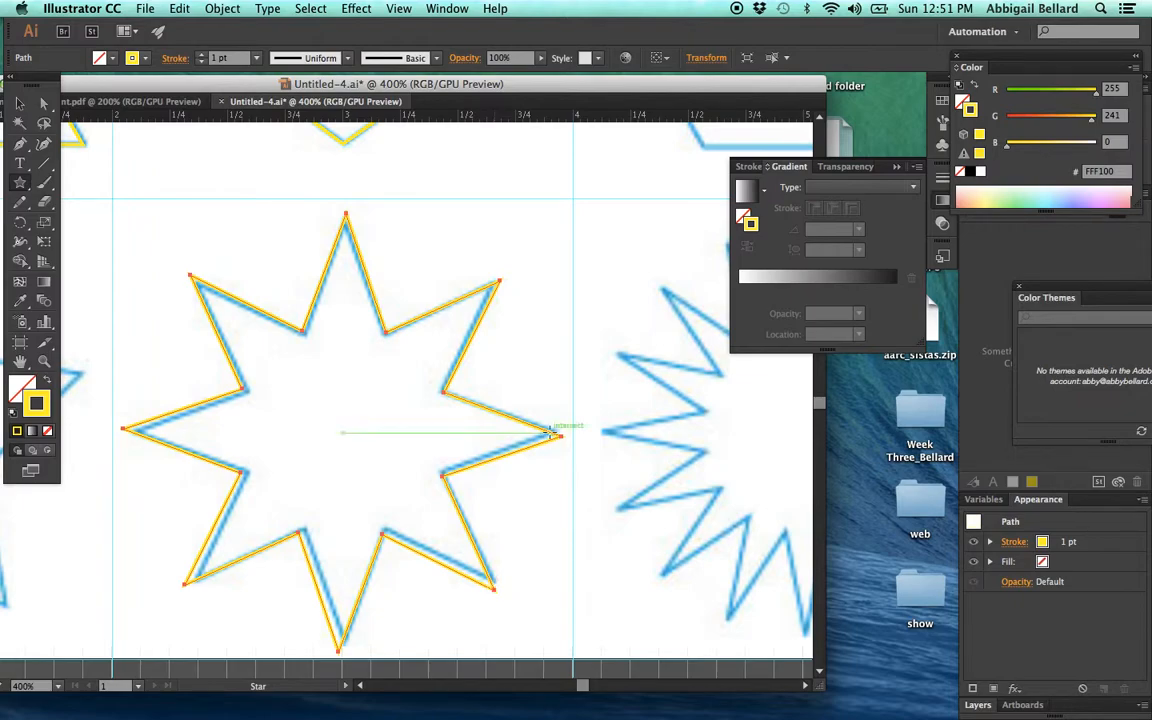
pyautogui.click(309, 226)
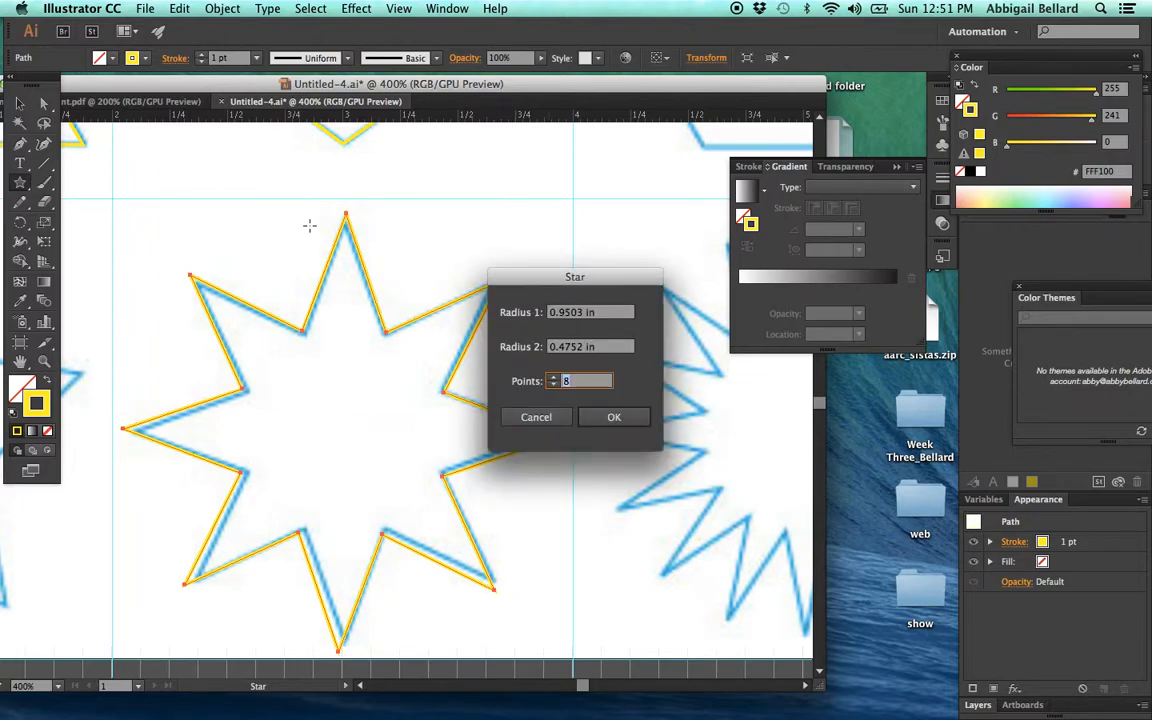
pyautogui.click(536, 415)
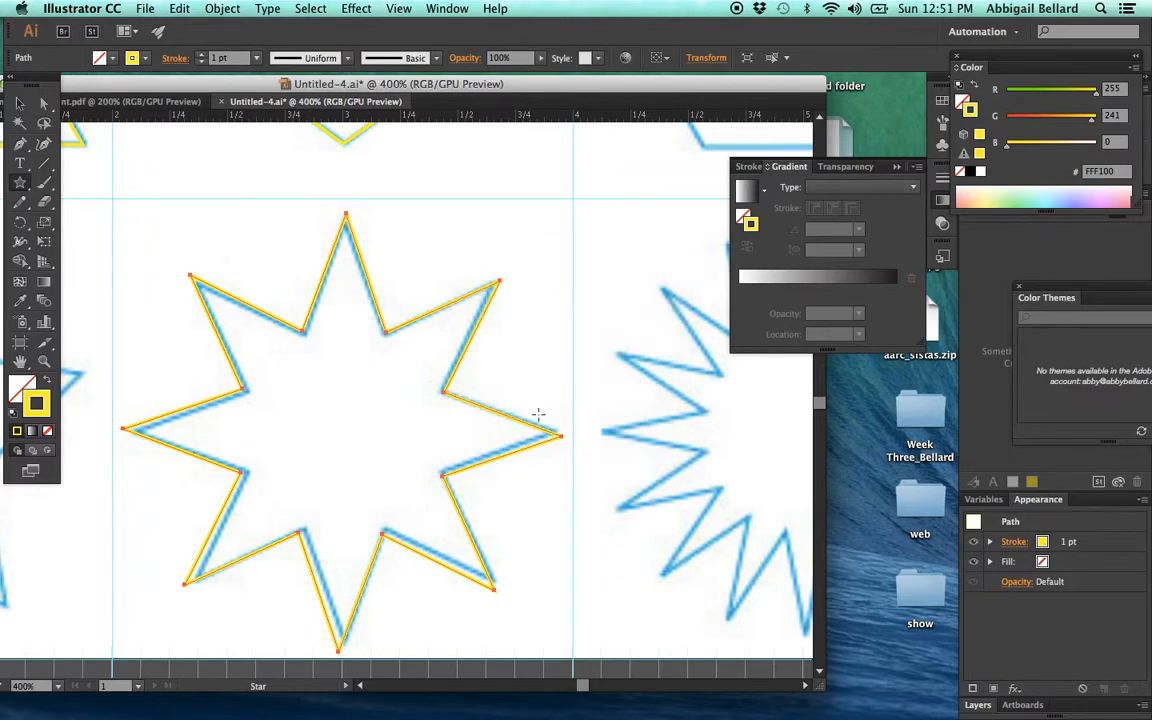